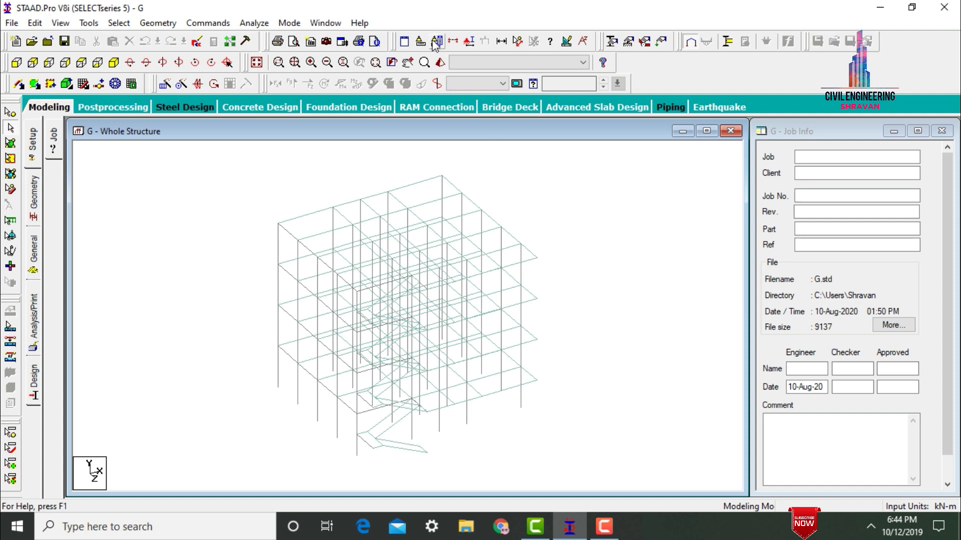
- Examine the rendered 3D model of the whole structure from several angles, including from below
left_click(440, 62)
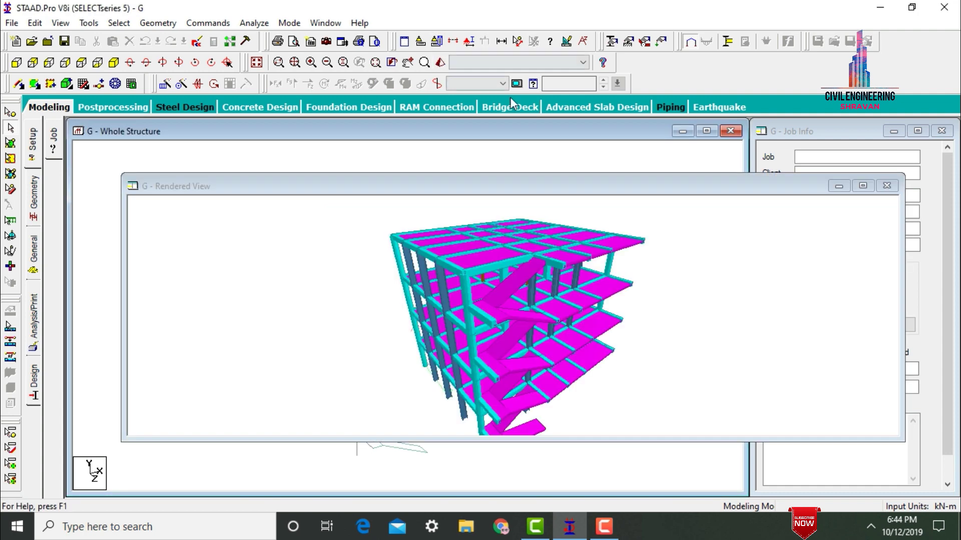
left_click(862, 185)
left_click_drag(638, 230, 582, 172)
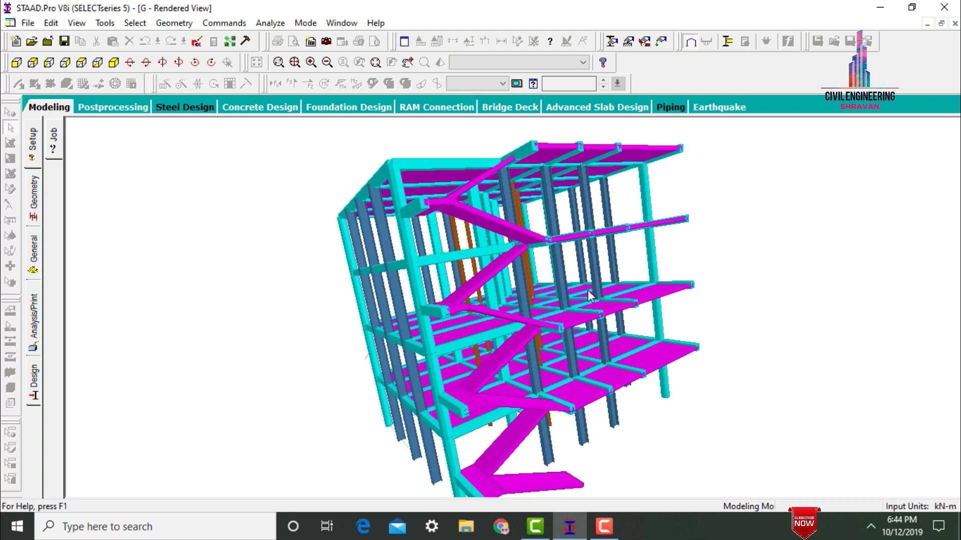
left_click_drag(588, 290, 569, 154)
left_click_drag(595, 319, 484, 240)
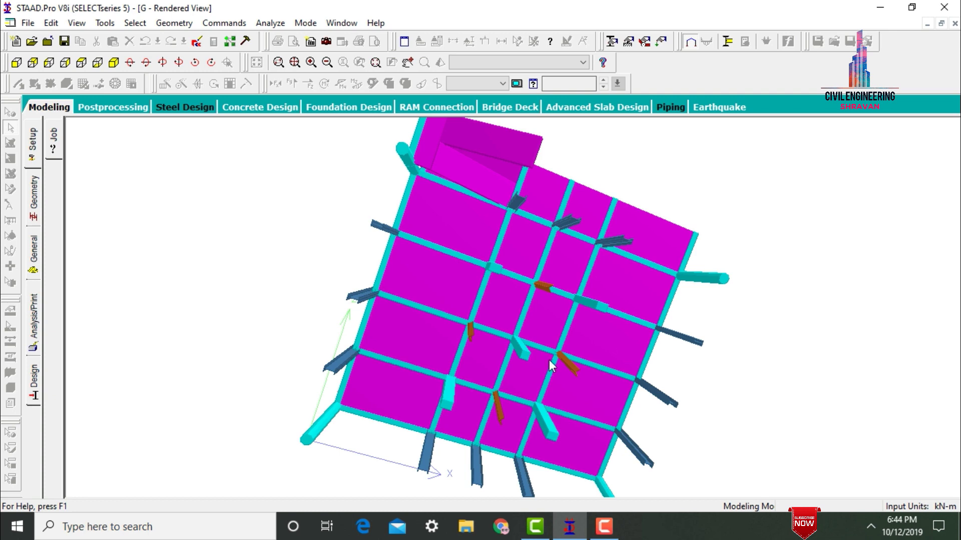
left_click(64, 111)
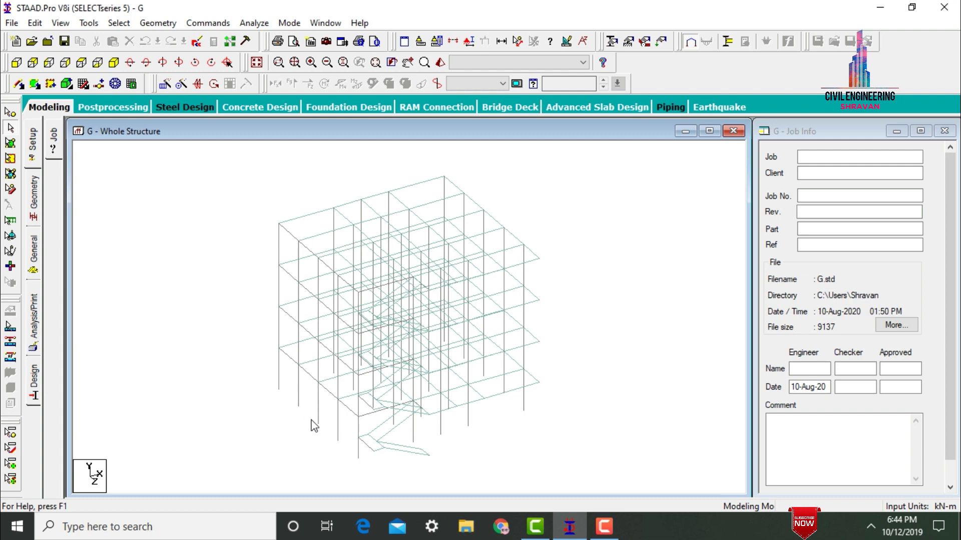
- Create a fixed support definition for the whole structure
left_click(34, 252)
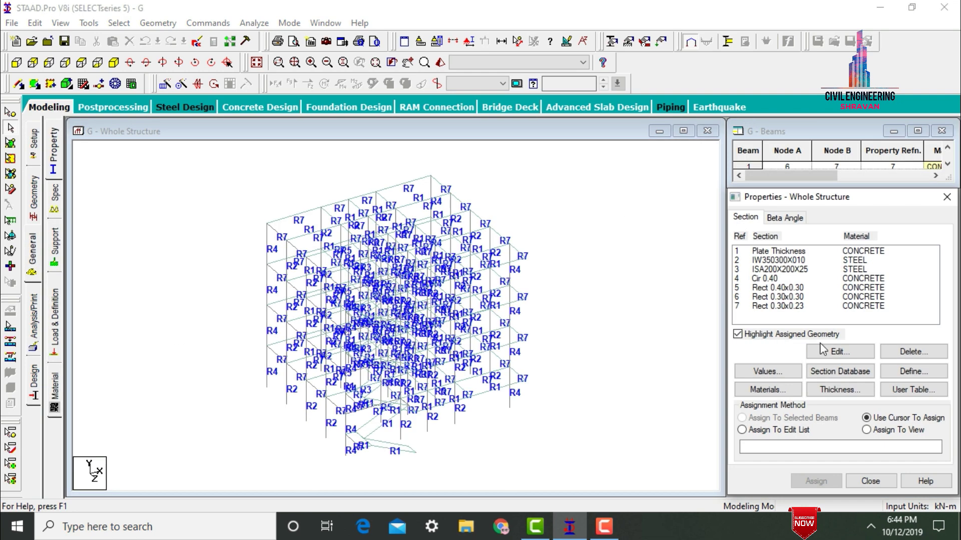
left_click(55, 243)
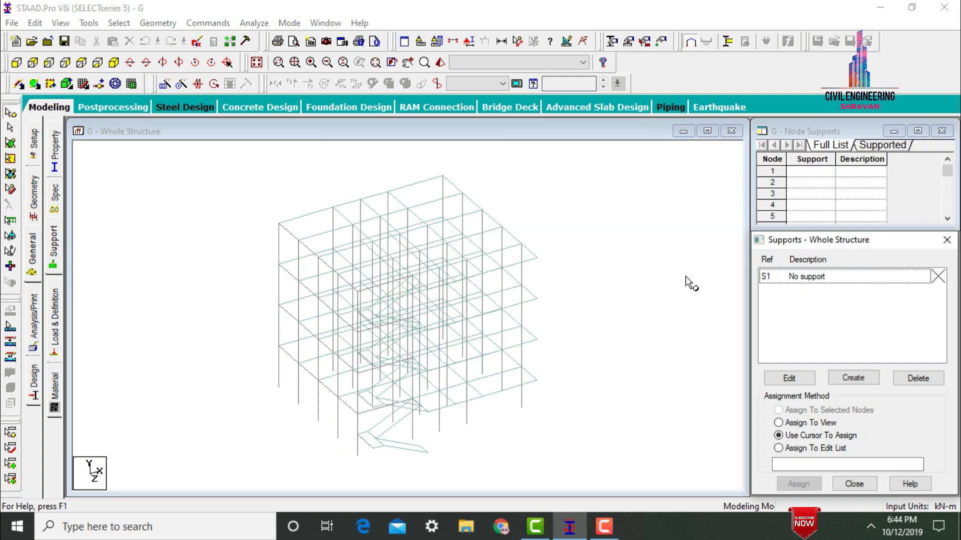
left_click(852, 378)
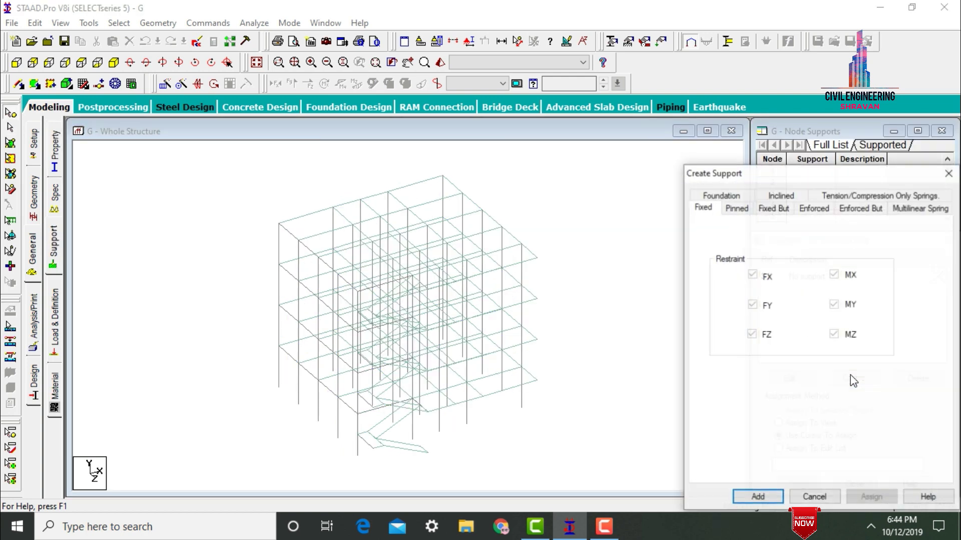
left_click(756, 497)
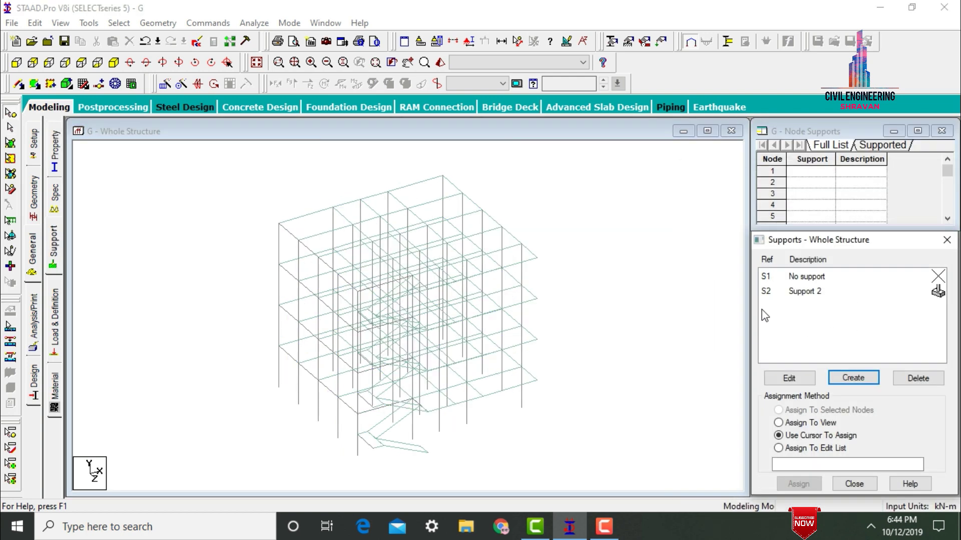
- Assign the fixed support to all ground-level nodes, including the staircase base nodes, using the selected-nodes assignment method
left_click(824, 292)
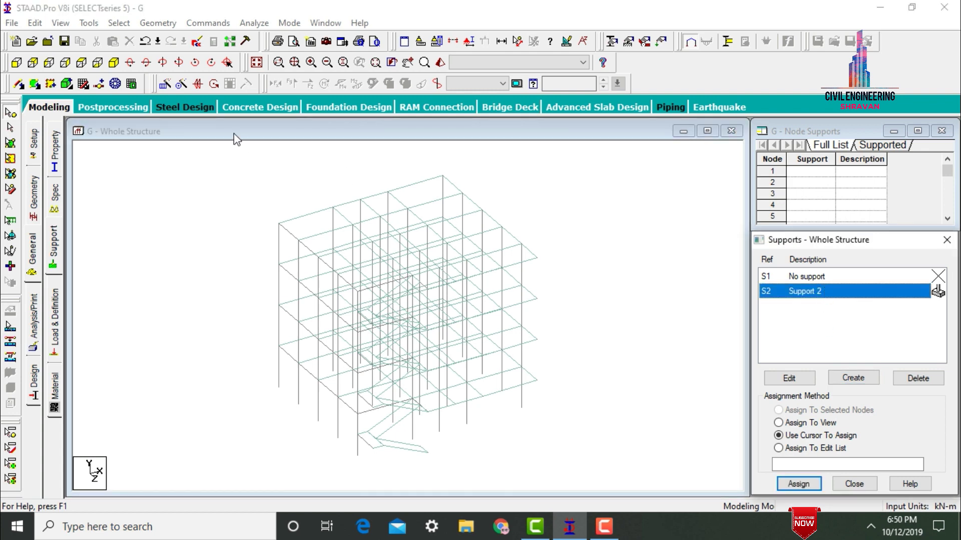
left_click(17, 63)
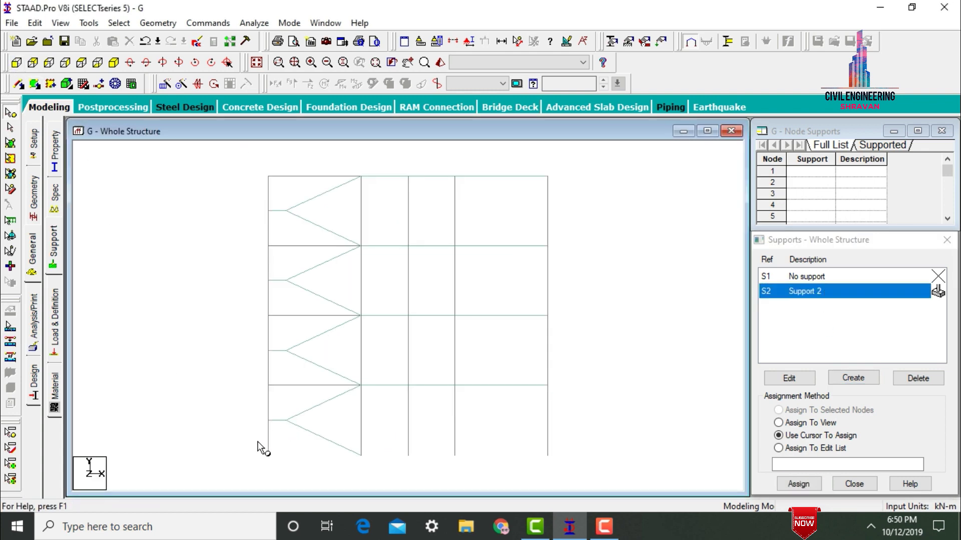
left_click_drag(250, 445, 564, 475)
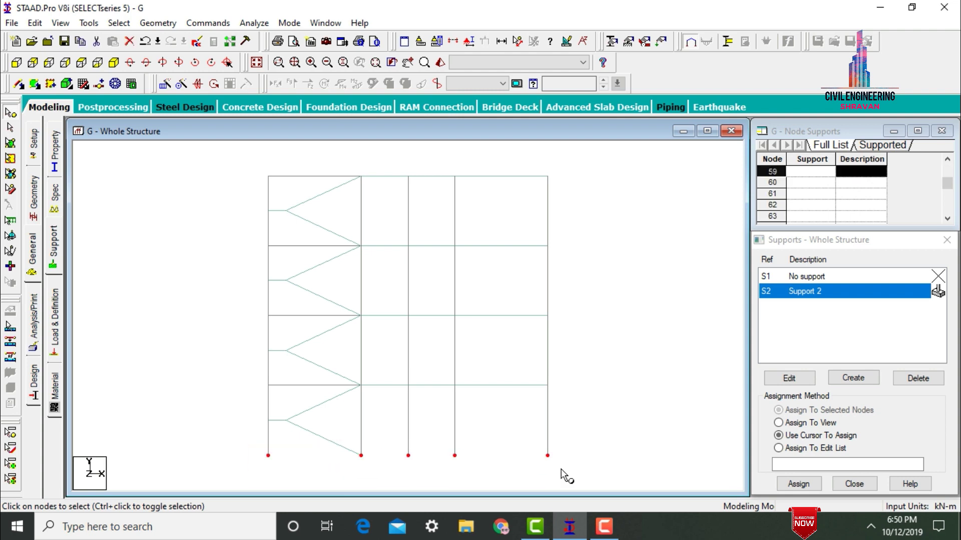
left_click(113, 63)
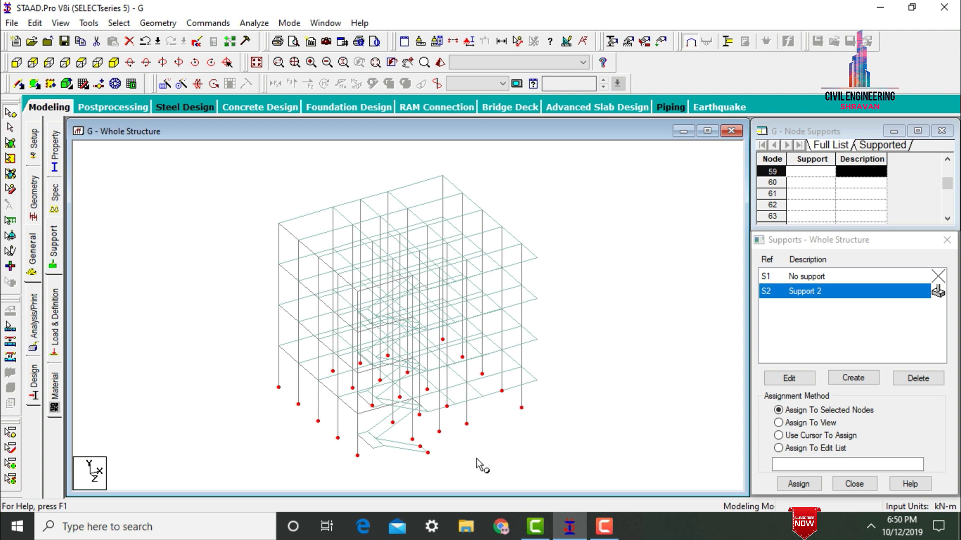
left_click(799, 484)
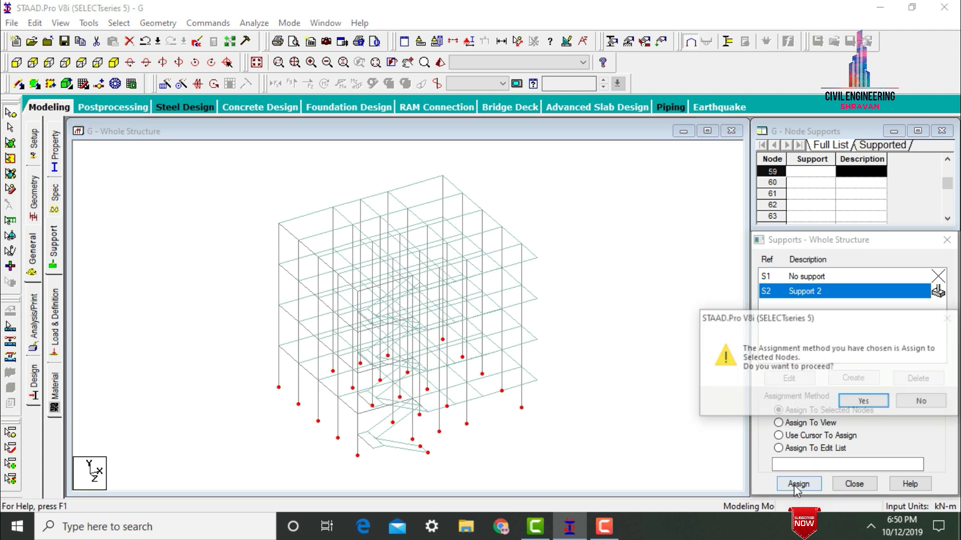
key("Return")
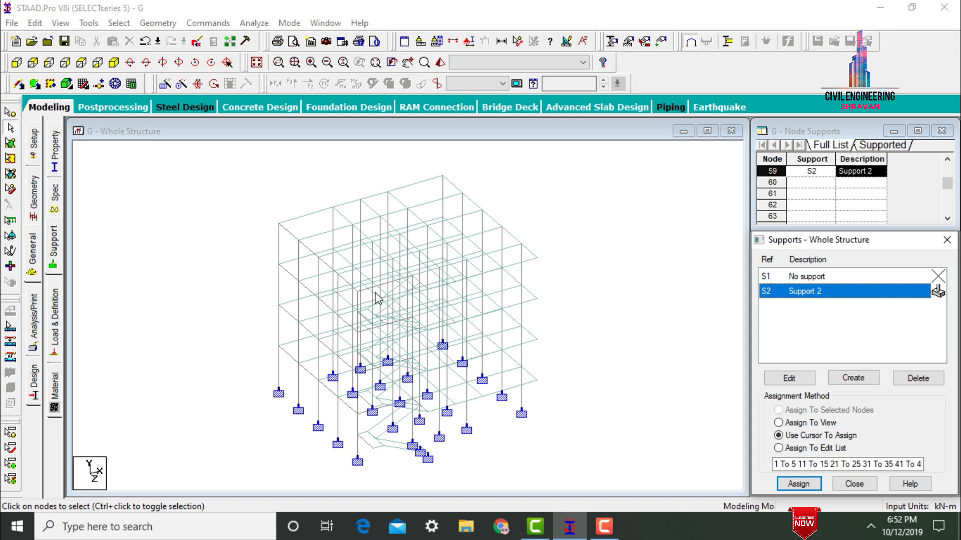
- Create a new group named CirCol with the type Beam
left_click(96, 63)
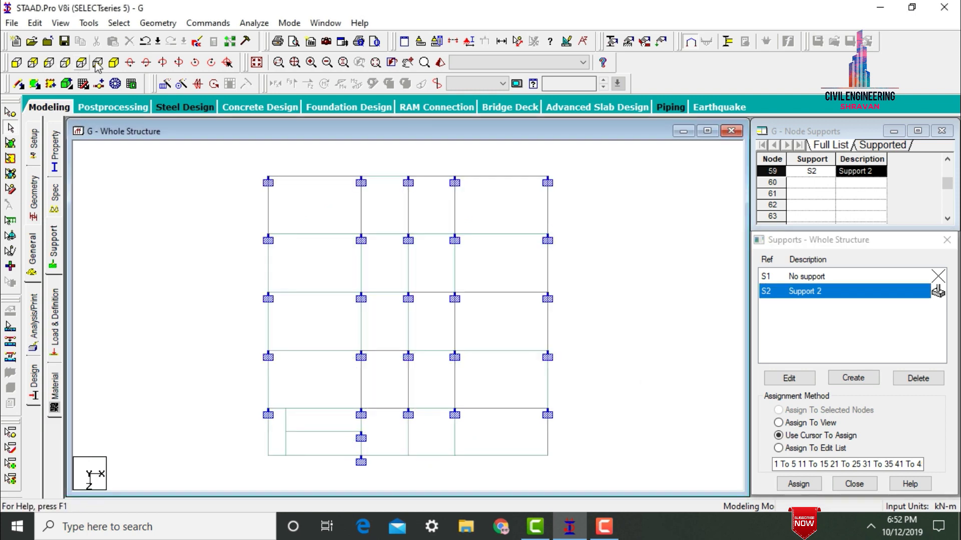
left_click(89, 23)
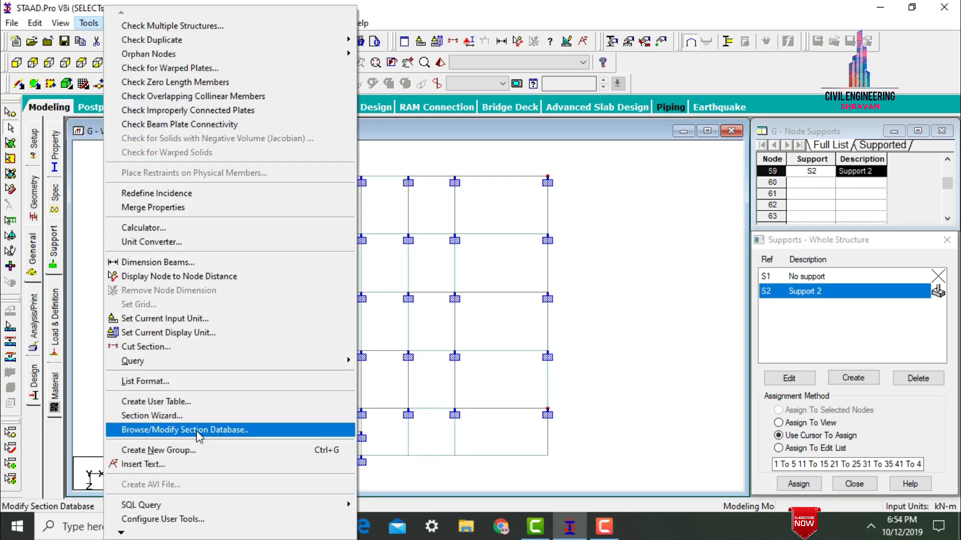
left_click(196, 450)
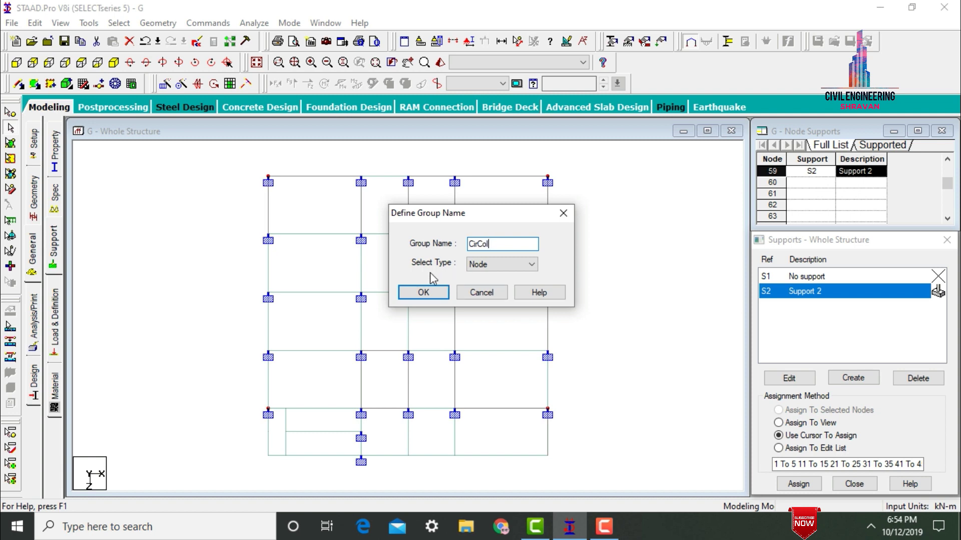
left_click(475, 275)
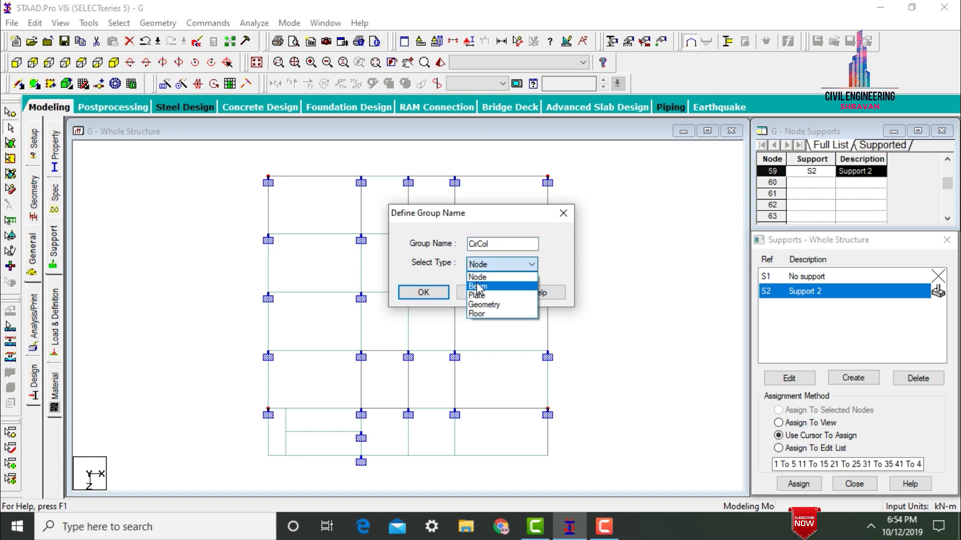
left_click(476, 286)
left_click(424, 300)
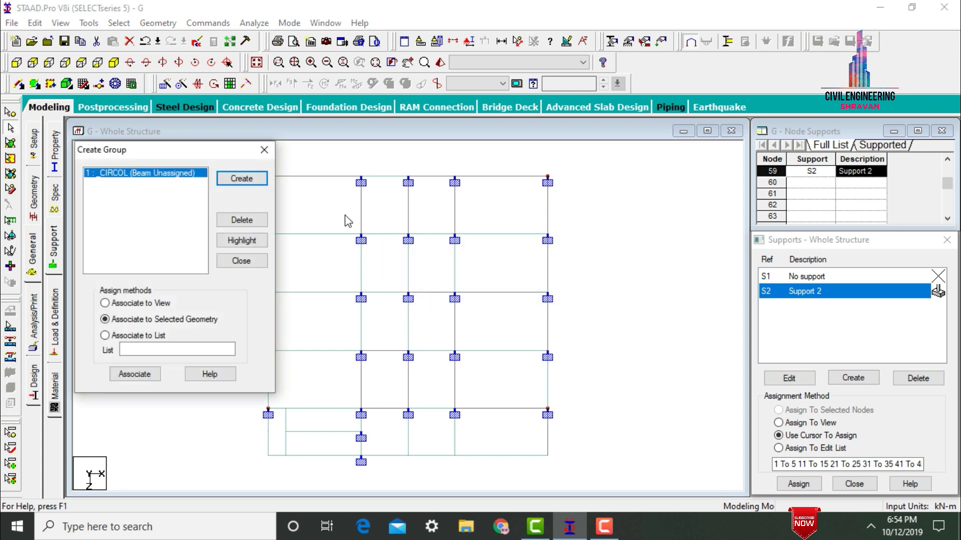
- Select the four corner columns in plan view and associate the selected geometry with the CIRCOL group
left_click_drag(160, 149, 737, 112)
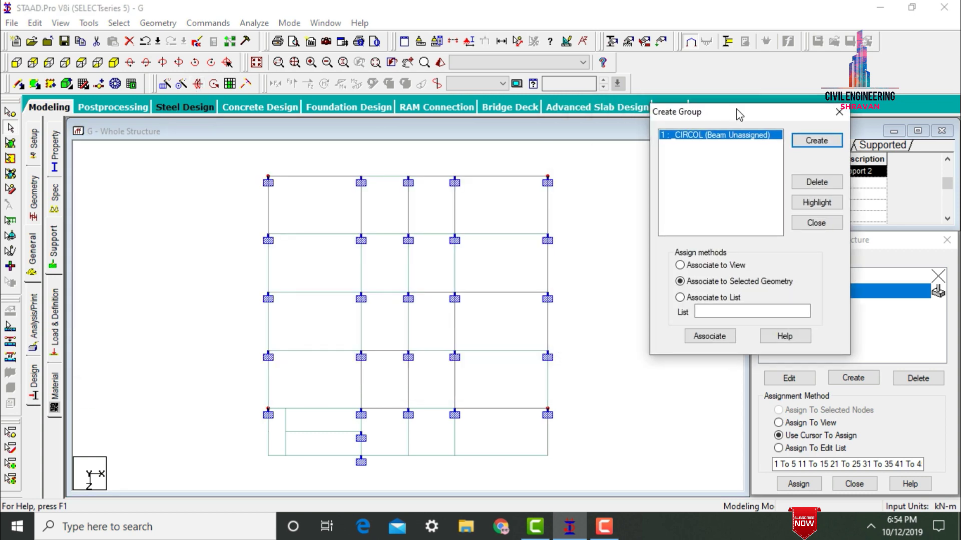
left_click(250, 167)
left_click_drag(246, 165, 288, 200)
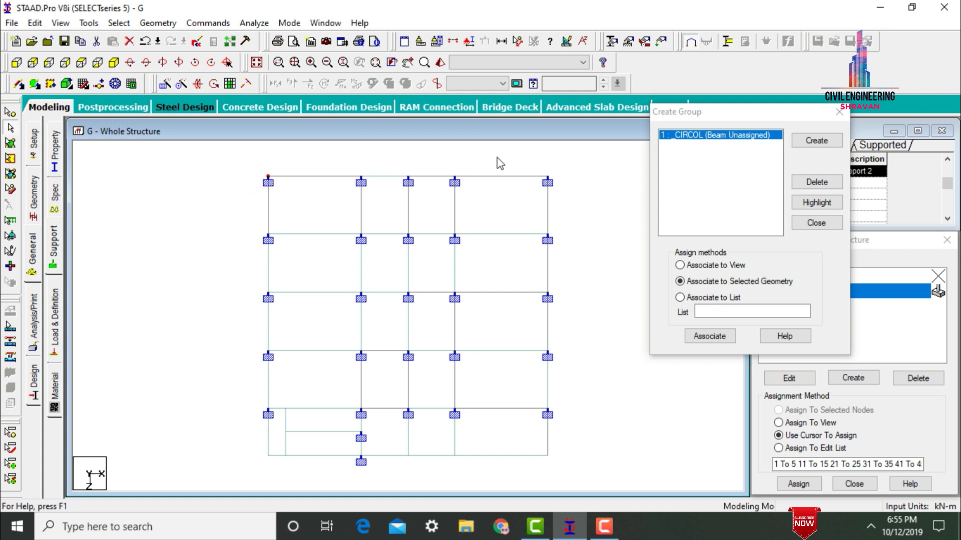
left_click_drag(523, 159, 576, 200, "ctrl")
left_click_drag(526, 386, 568, 430, "ctrl")
left_click_drag(247, 388, 281, 431, "ctrl")
left_click(708, 336)
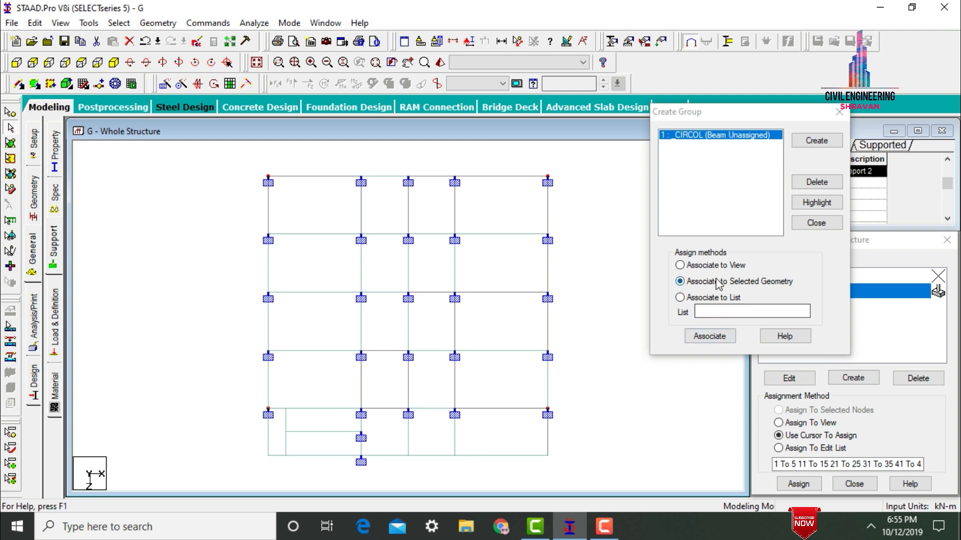
left_click(710, 337)
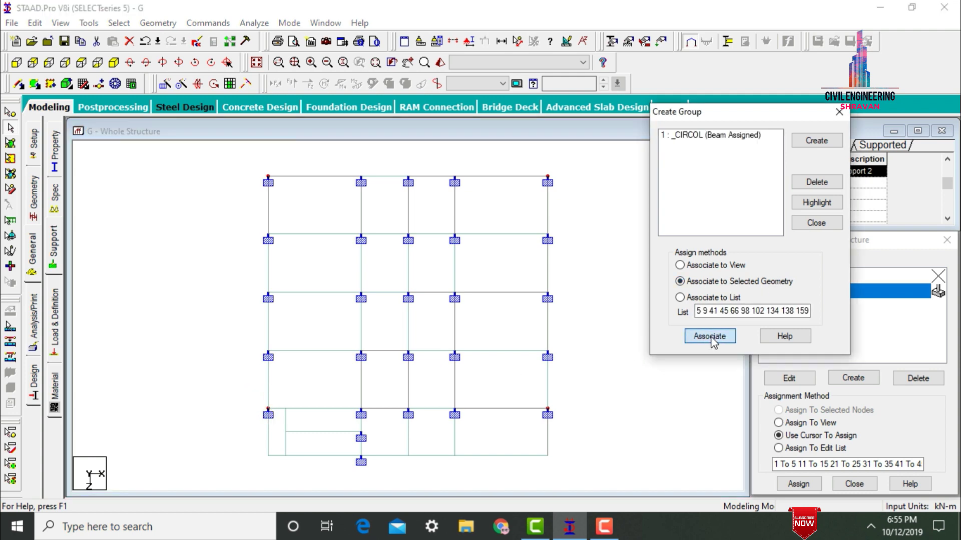
- Create a group named ISTEELCOL with the type Beam
left_click(811, 141)
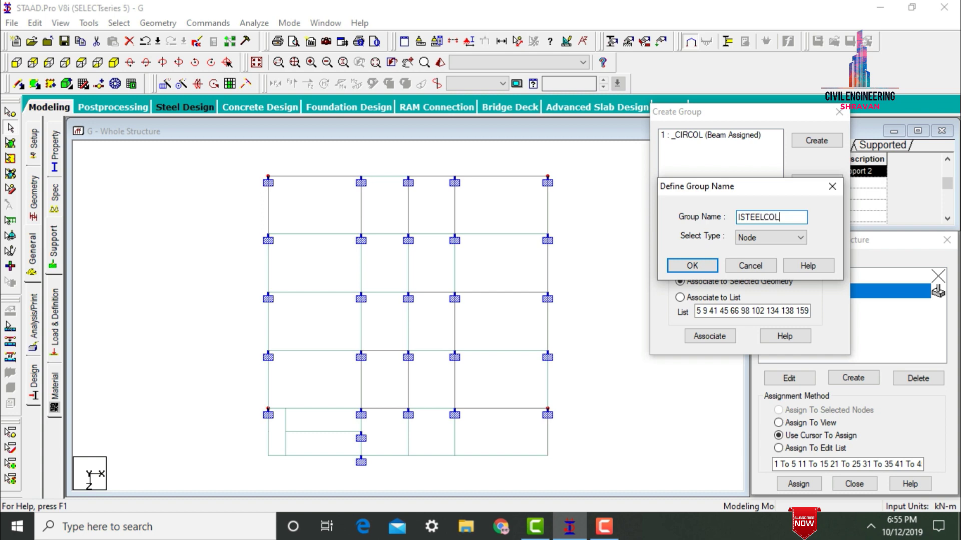
left_click(751, 238)
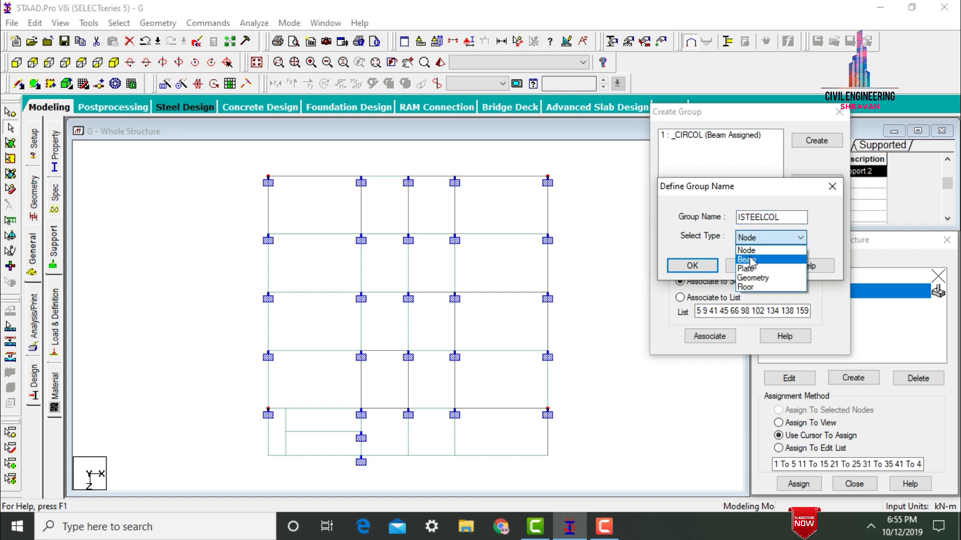
left_click(751, 259)
left_click(692, 266)
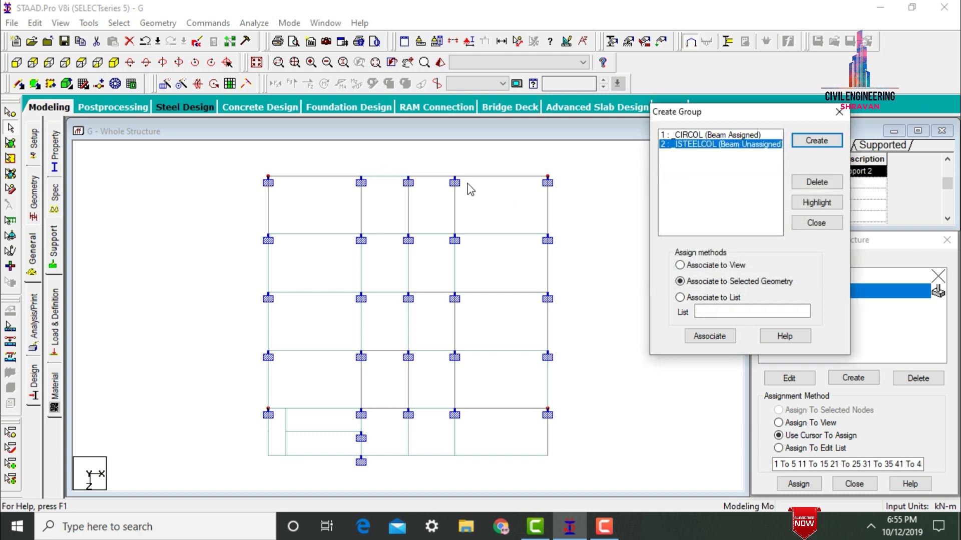
- Select the twelve perimeter columns between the corners in plan view and associate them with the ISTEELCOL group
left_click_drag(354, 166, 377, 199)
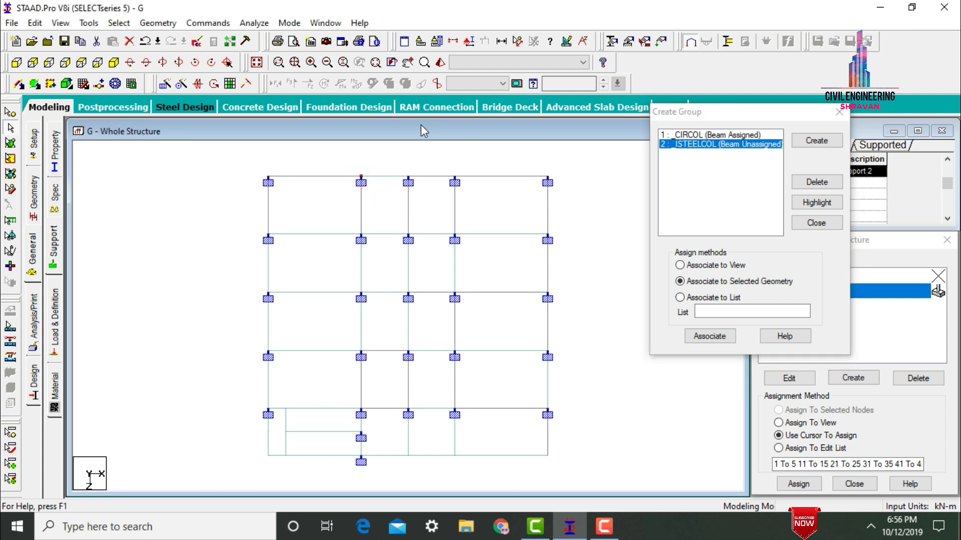
left_click(409, 177, "ctrl")
left_click(455, 177, "ctrl")
left_click(547, 234, "ctrl")
left_click(548, 293, "ctrl")
left_click(547, 350, "ctrl")
left_click(455, 408, "ctrl")
left_click_drag(392, 395, 403, 406, "ctrl")
left_click(361, 408, "ctrl")
left_click_drag(239, 235, 283, 251, "ctrl")
left_click_drag(252, 273, 300, 305, "ctrl")
left_click_drag(253, 331, 290, 360, "ctrl")
left_click(730, 283)
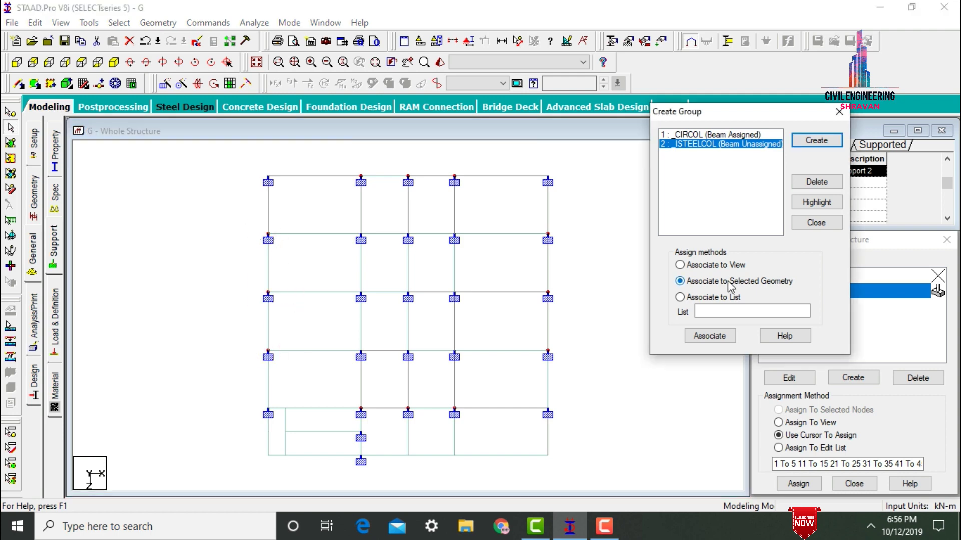
left_click(720, 336)
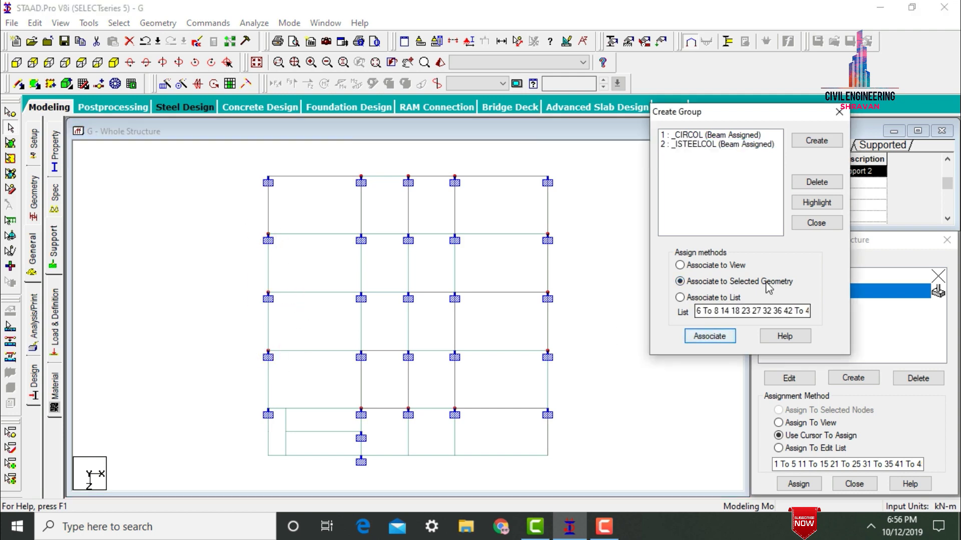
- Create a group named RECCOL with the type Beam
left_click(815, 140)
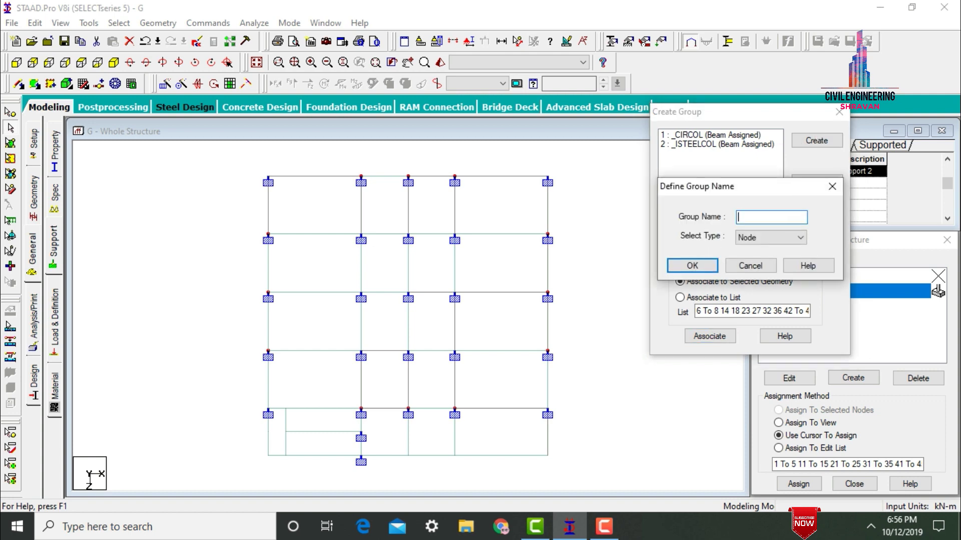
type("Rec")
key("Tab")
key("Down")
key("shift+Tab")
type("r")
left_click(696, 266)
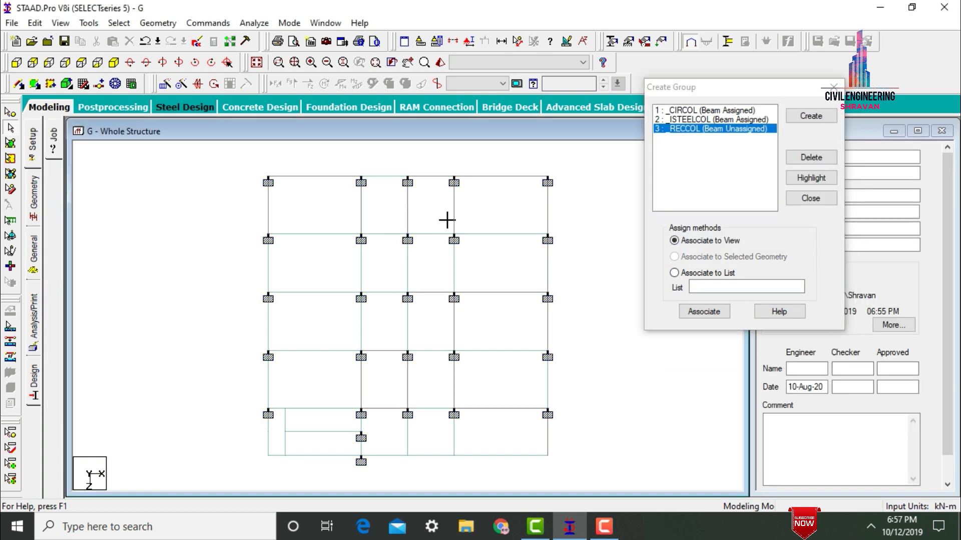
- Select the four corner columns of the interior column grid and associate them with the RECCOL group
left_click_drag(441, 215, 462, 258)
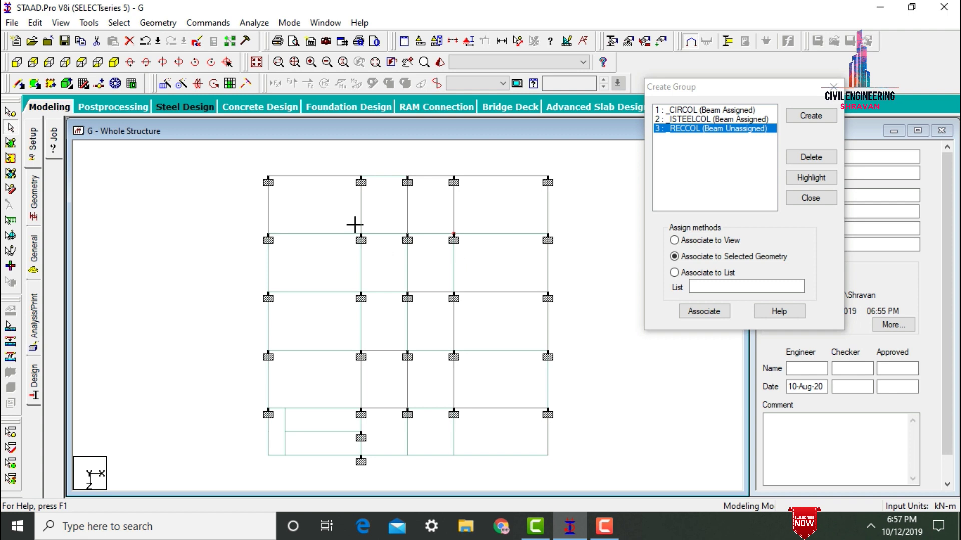
left_click_drag(355, 225, 375, 260, "ctrl")
left_click_drag(348, 336, 406, 355, "ctrl")
left_click_drag(463, 363, 433, 339, "ctrl")
left_click(704, 311)
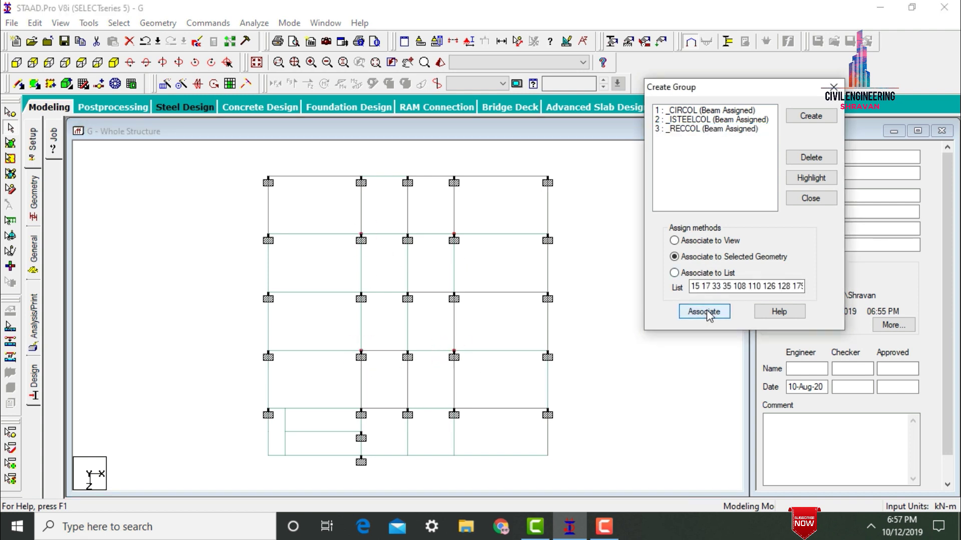
- Create a group named LSTEELCOL with the type Beam
left_click(796, 117)
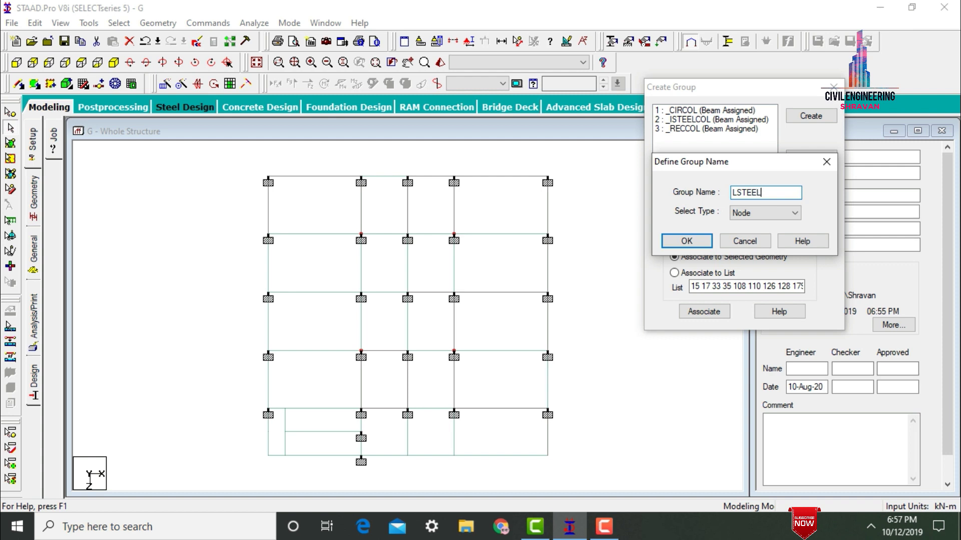
type("LSTEELCOL")
left_click(761, 208)
left_click(739, 232)
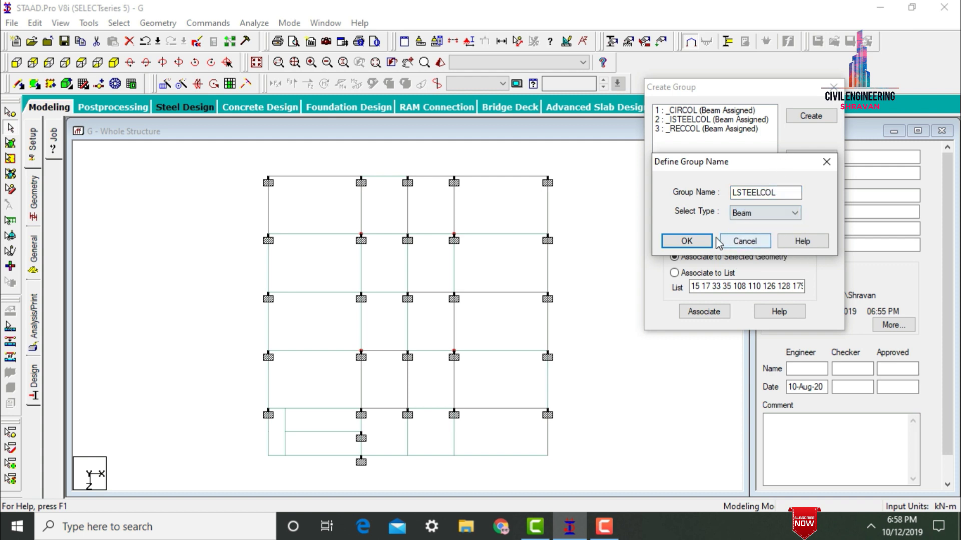
left_click(700, 242)
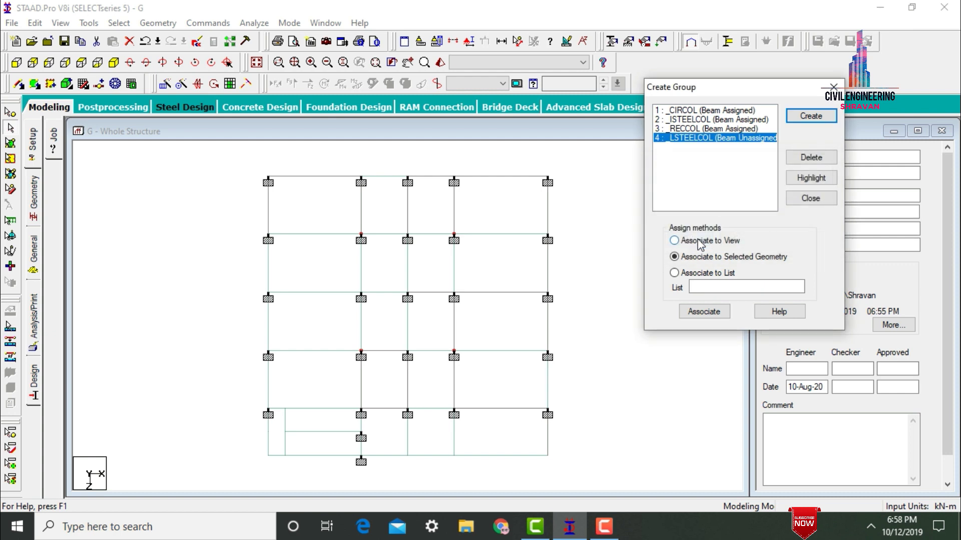
- Select the four columns directly adjacent to the central column in plan view and associate them with the LSTEELCOL group
left_click(606, 251)
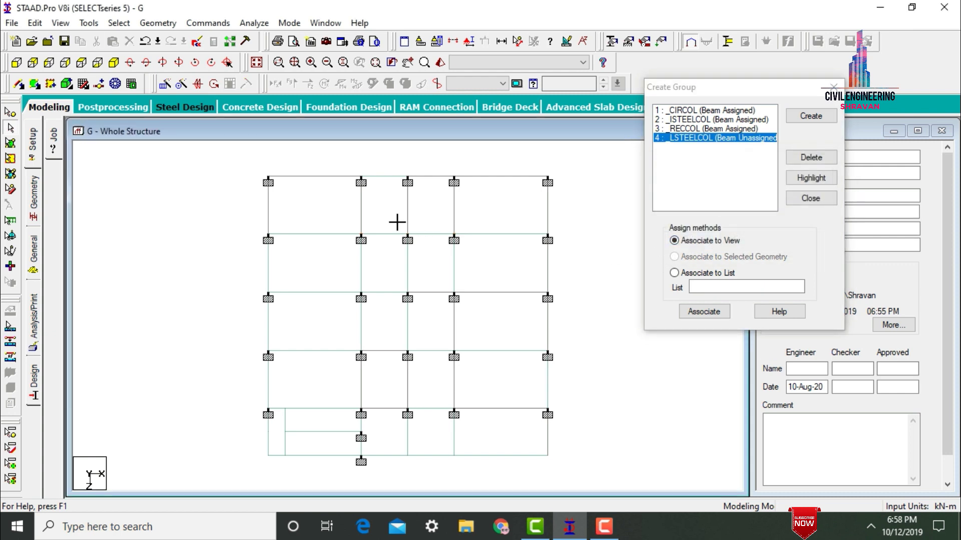
left_click(407, 233)
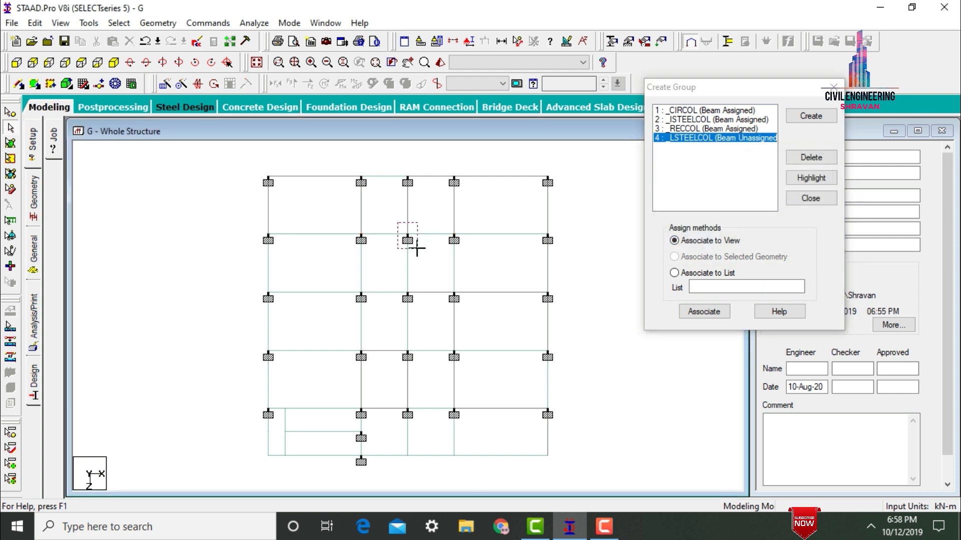
left_click(466, 300)
left_click(408, 353)
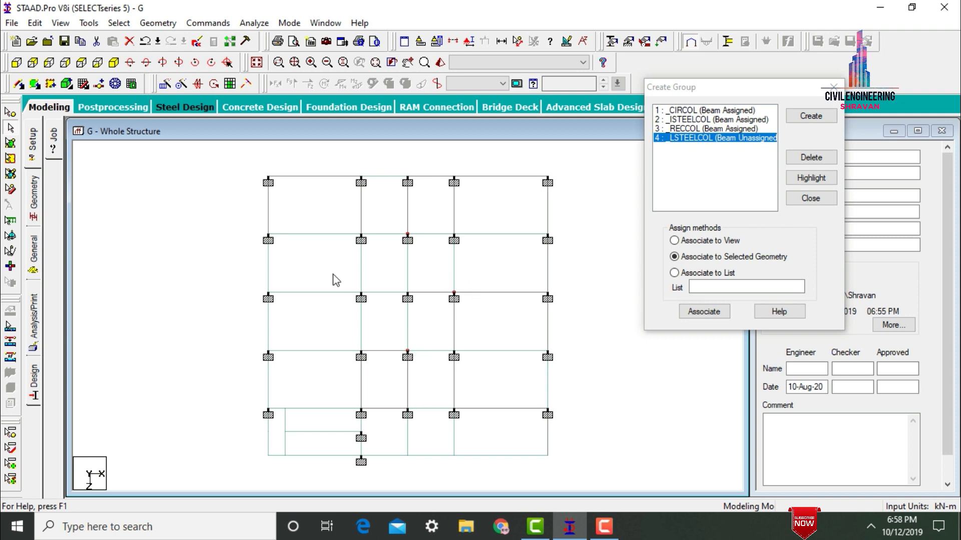
left_click_drag(339, 270, 386, 326)
left_click(703, 311)
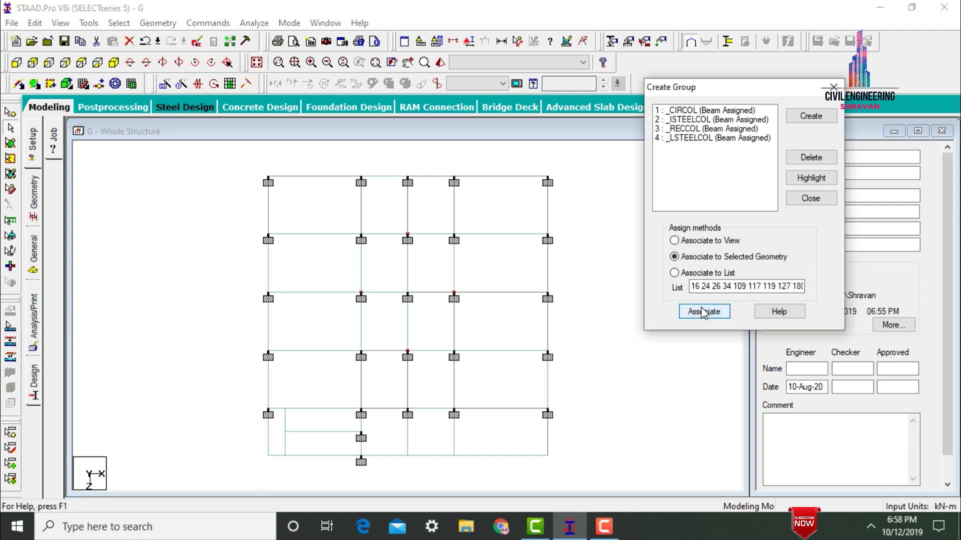
- Create a group named SQCOL with the type Beam
left_click(809, 119)
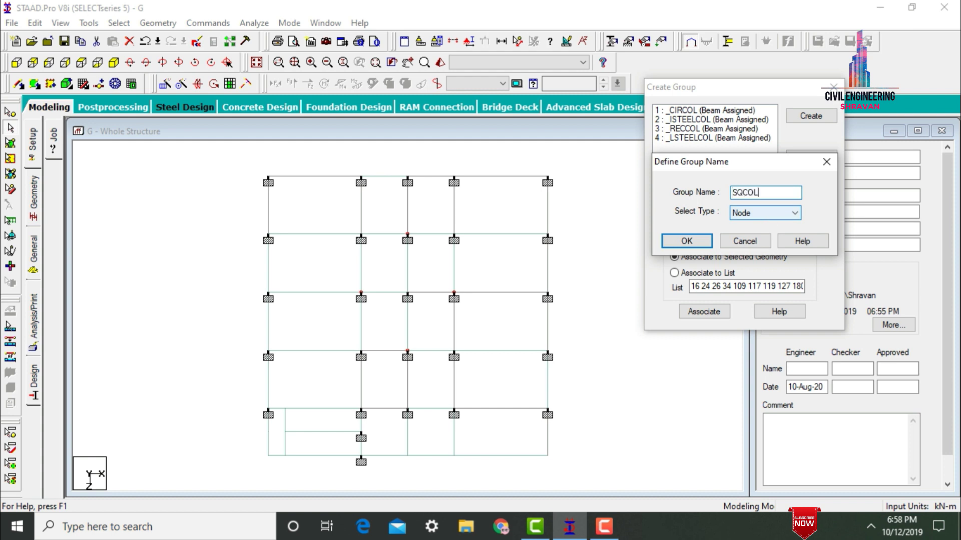
left_click(793, 214)
left_click(740, 230)
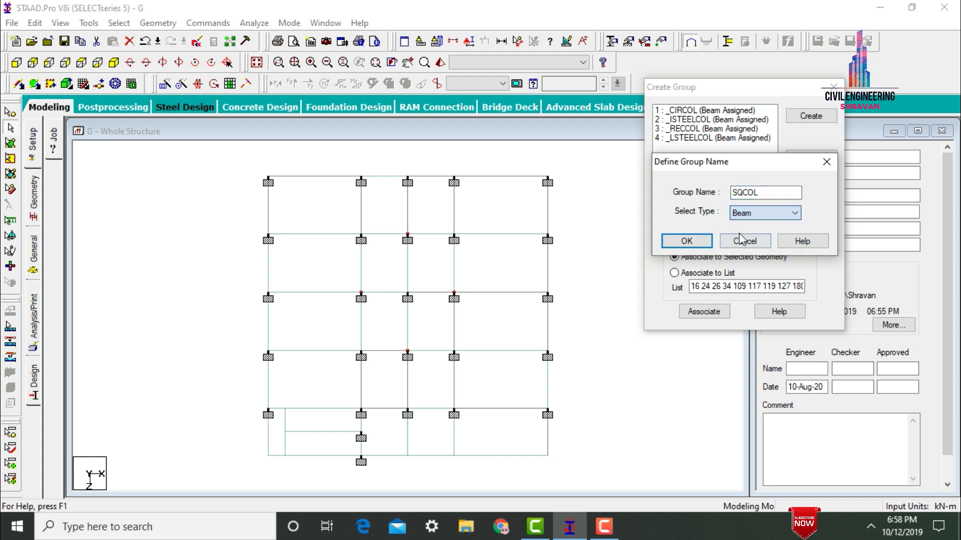
left_click(676, 241)
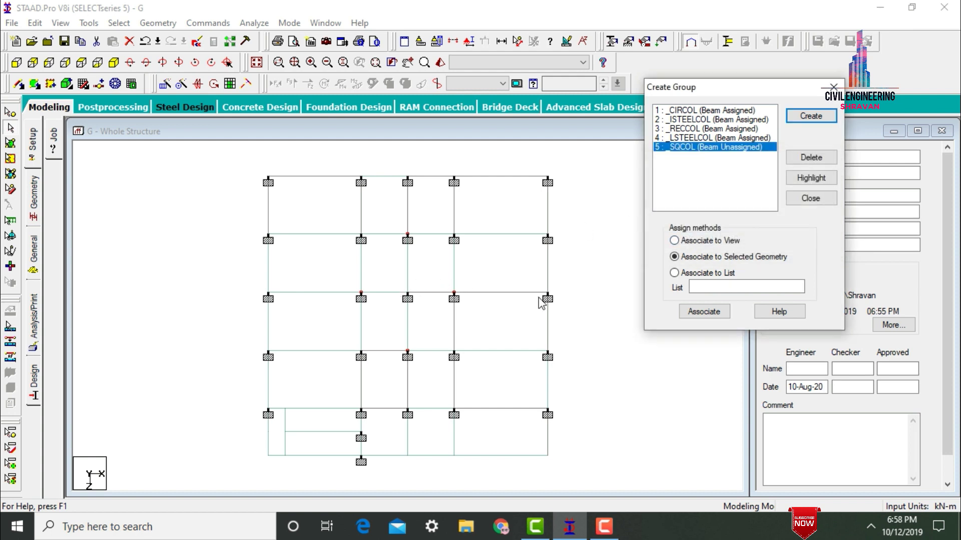
- Select the central column in plan view, associate it with the SQCOL group, and close the group dialog
left_click(577, 304)
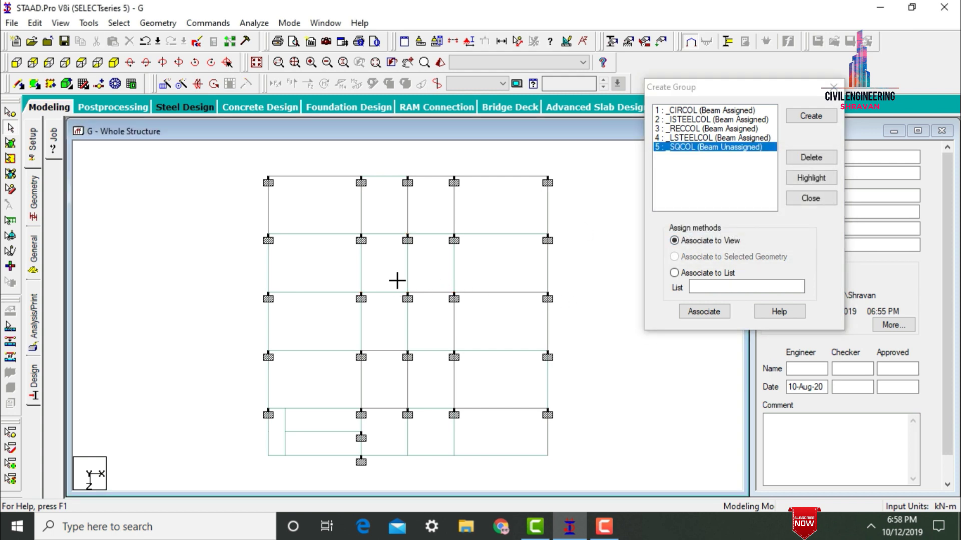
left_click(408, 295)
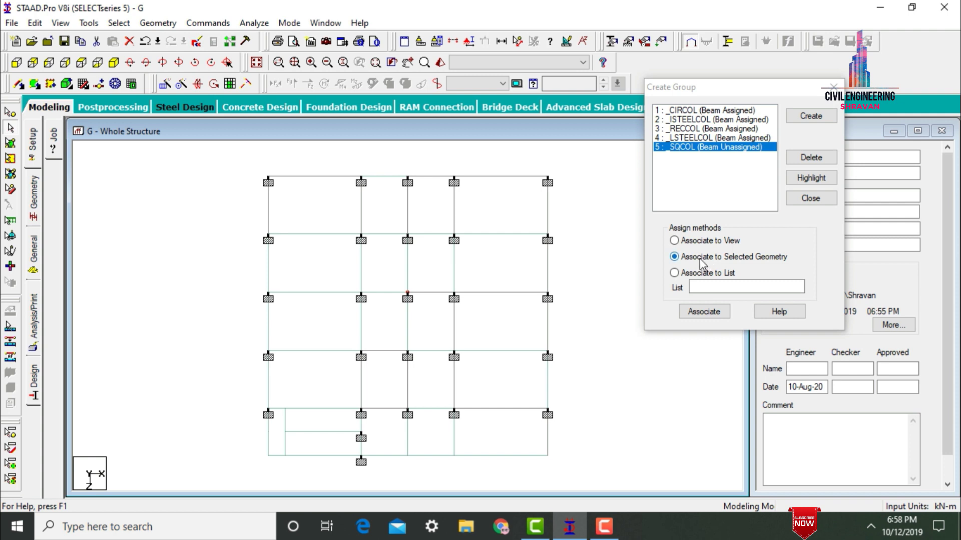
left_click(704, 311)
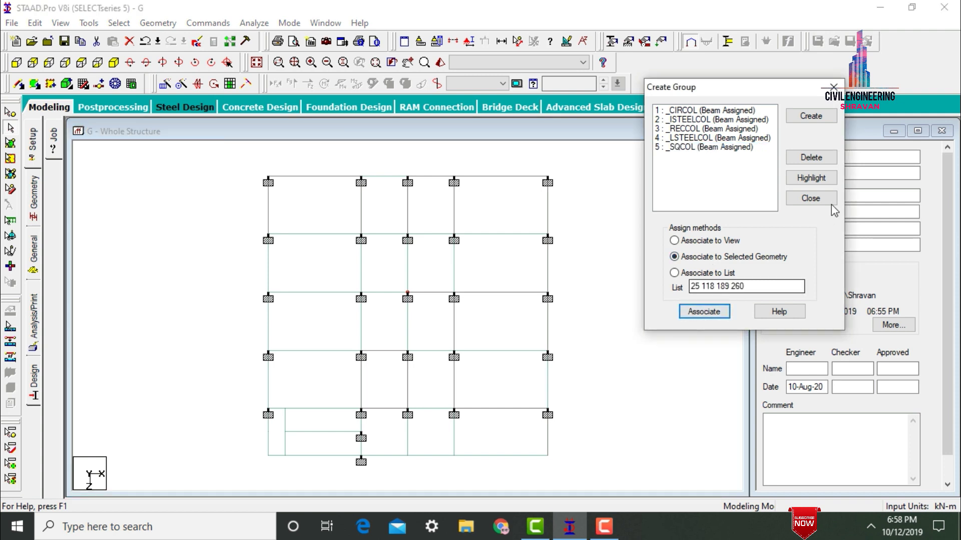
left_click(833, 87)
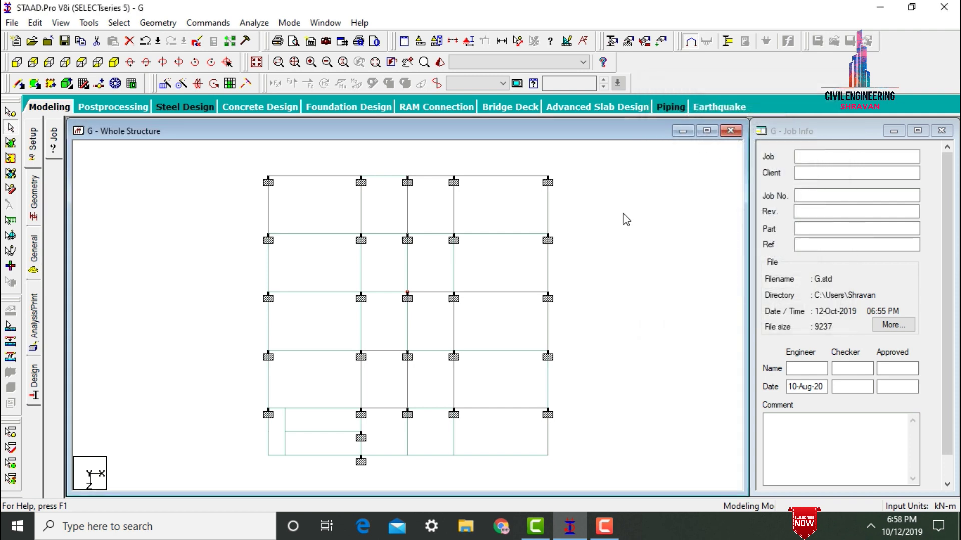
- Clear the column selection, show the model in isometric view, and bring up the load and definition settings
left_click(626, 220)
left_click(114, 62)
left_click(33, 253)
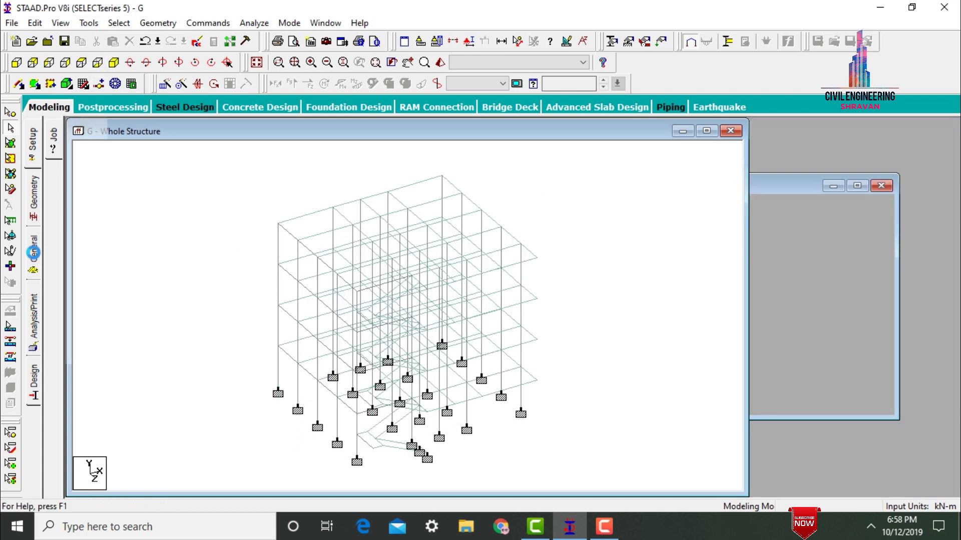
left_click(54, 305)
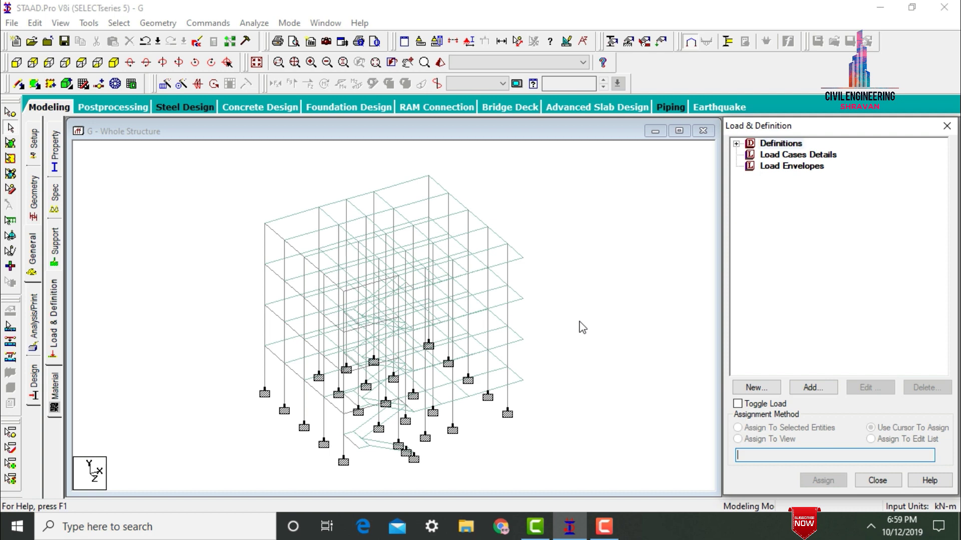
- Start a new seismic definition using the IS 1893 - 2002/2005 code
left_click(736, 145)
left_click(782, 213)
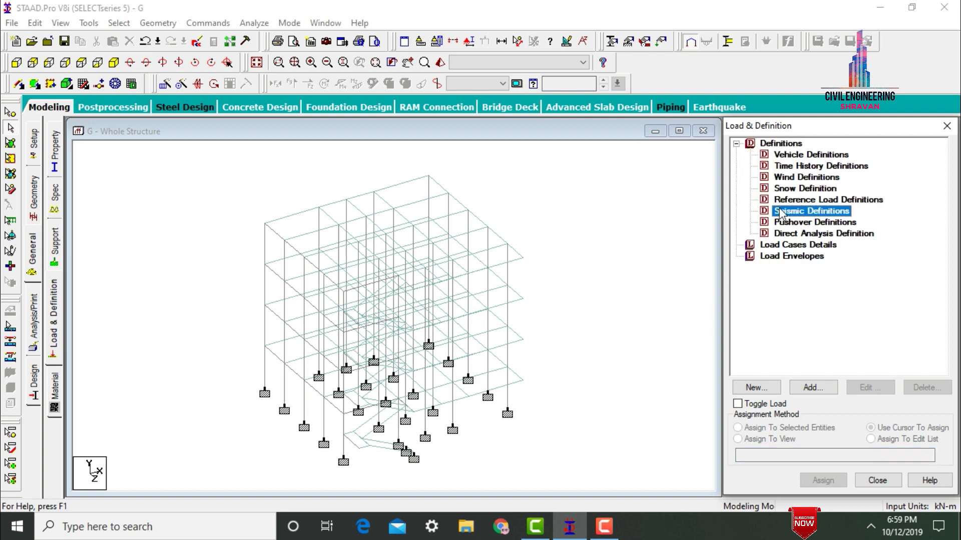
left_click(810, 388)
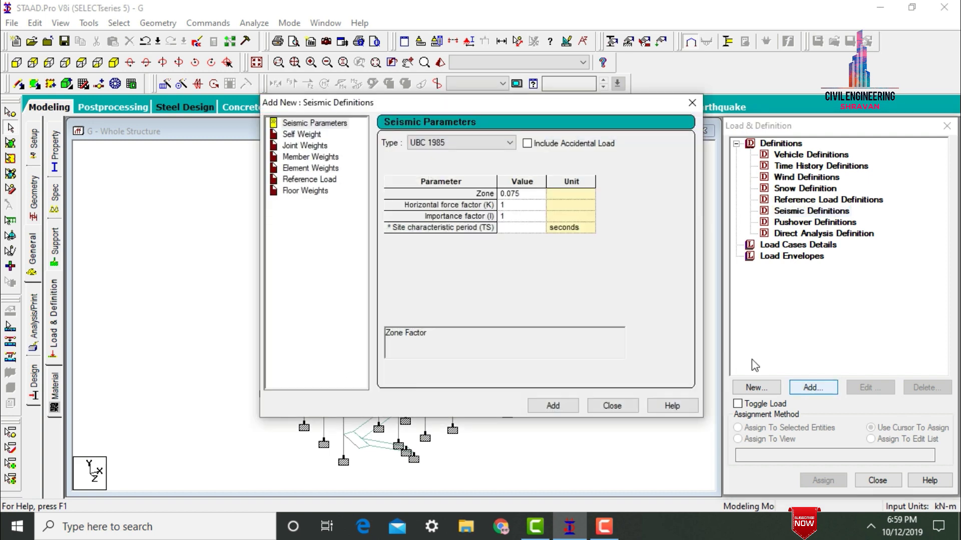
left_click(509, 143)
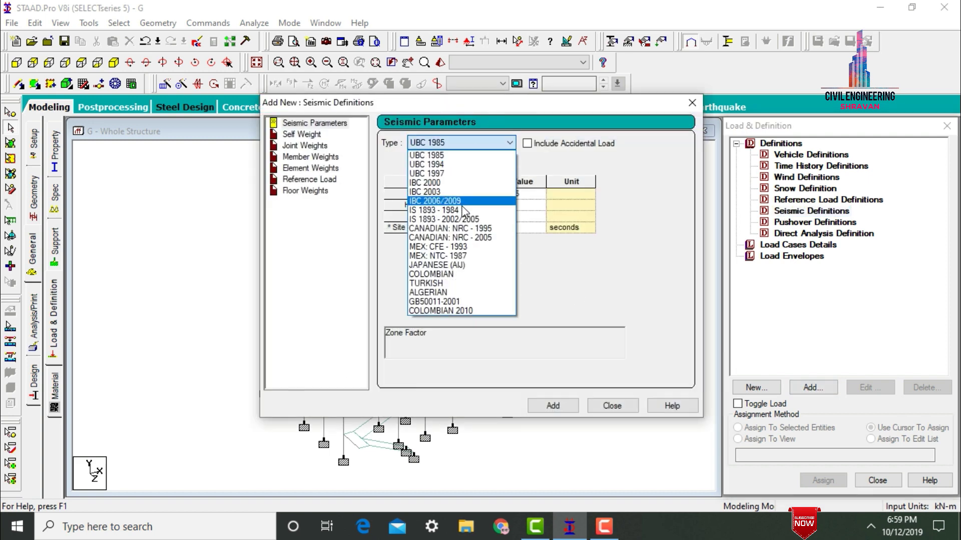
left_click(475, 219)
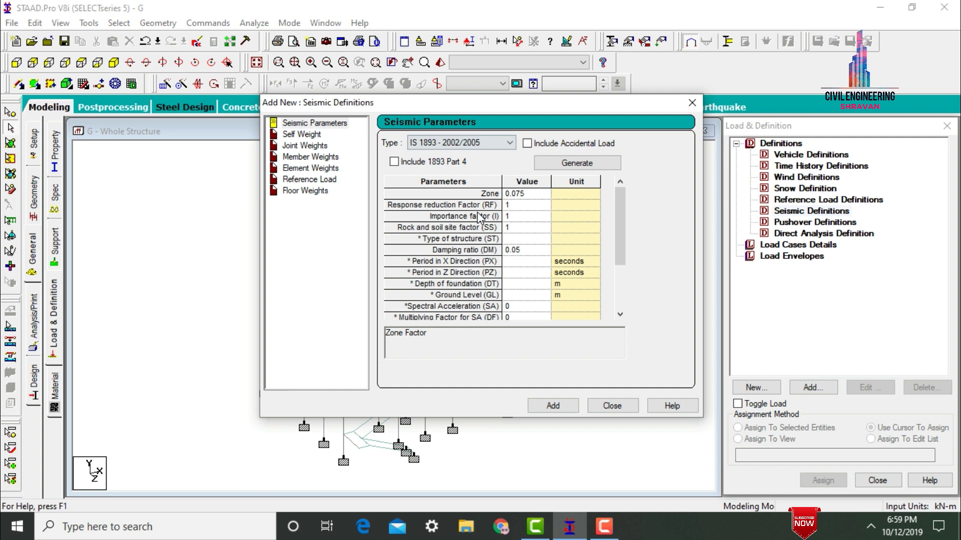
- In the IS 1893 parameter generator, set the seismic zone to V and the importance factor to Important Building
left_click(579, 163)
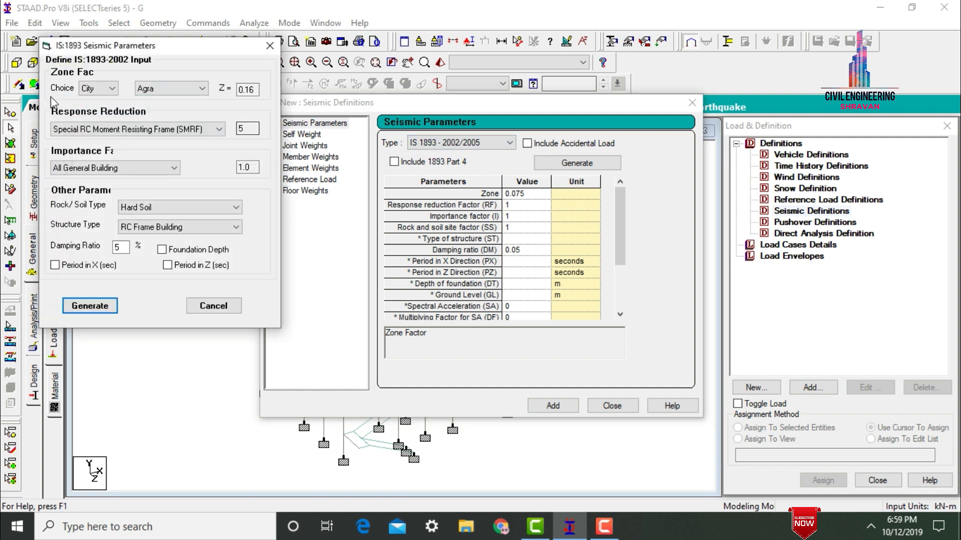
left_click(95, 89)
left_click(94, 107)
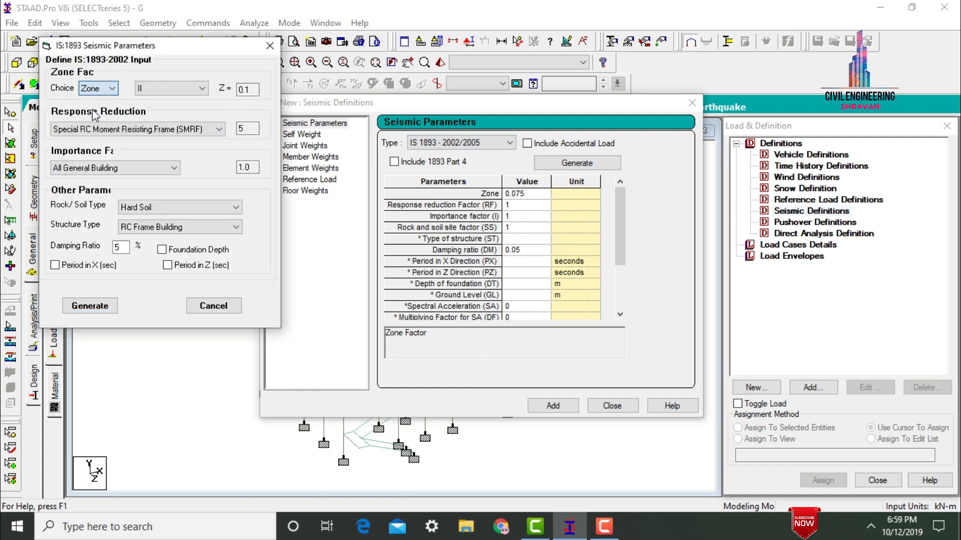
left_click(163, 89)
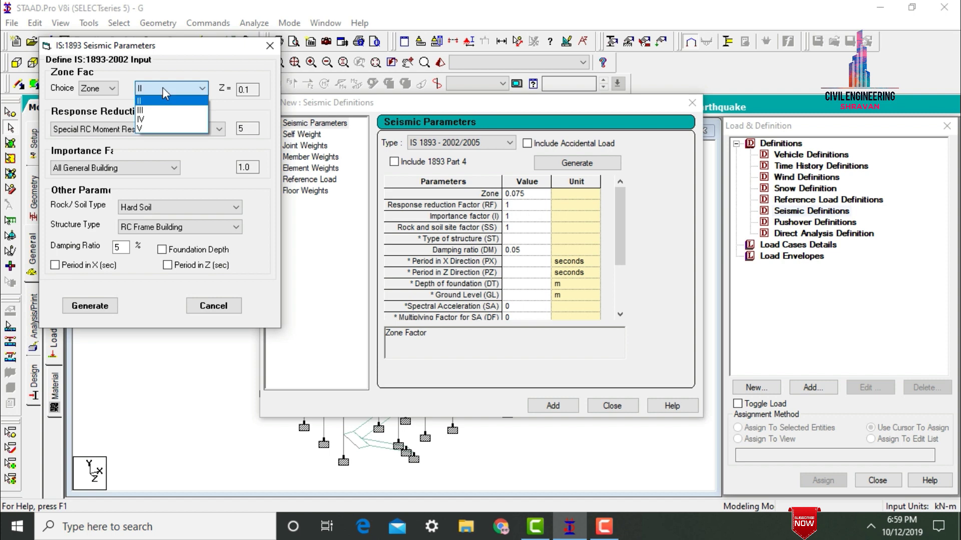
left_click(155, 127)
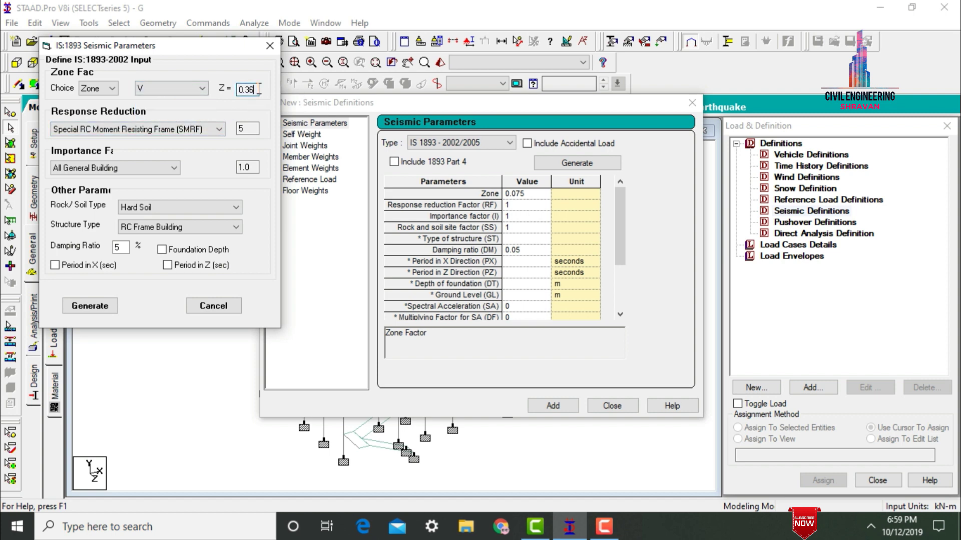
left_click(141, 168)
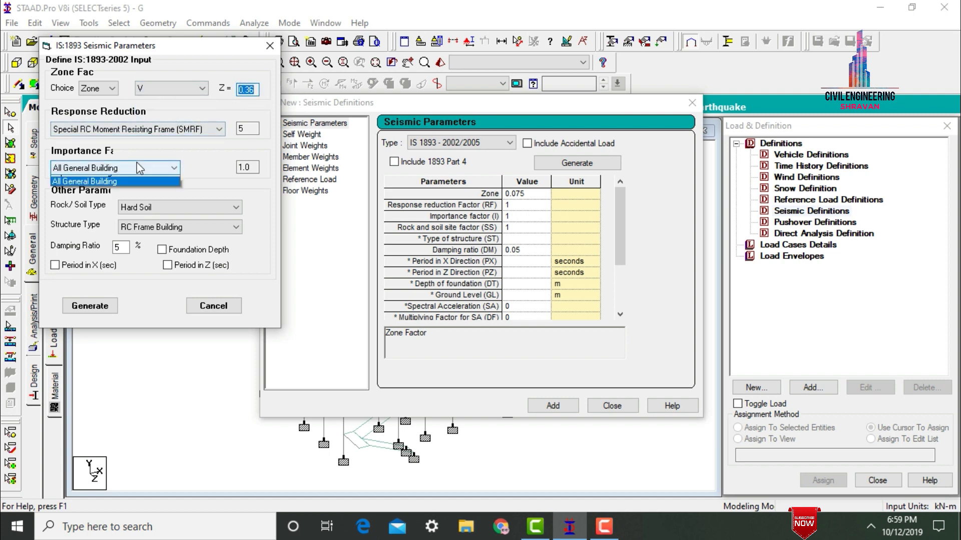
left_click(111, 181)
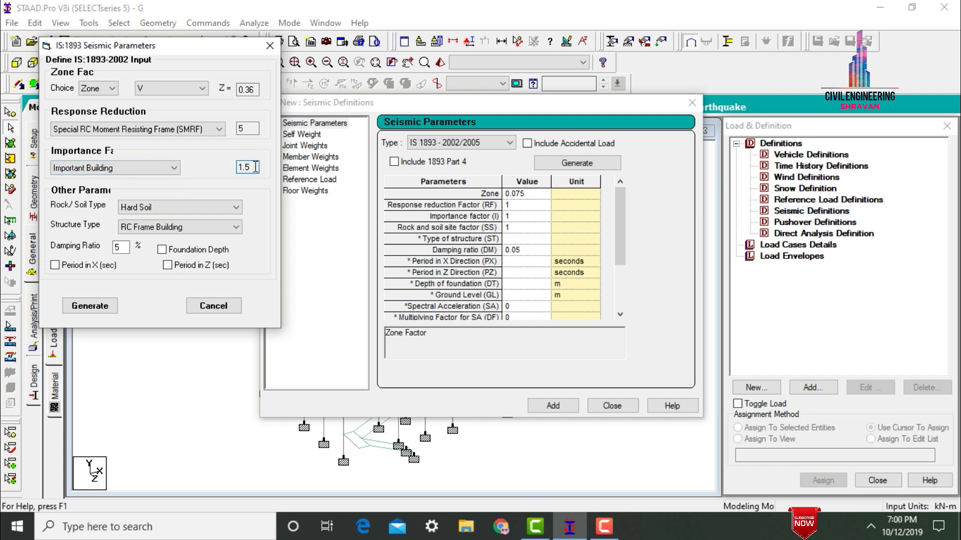
- Set the soil type to Medium Soil and the structure type to RC Frame Building, and generate the seismic parameters
left_click(140, 207)
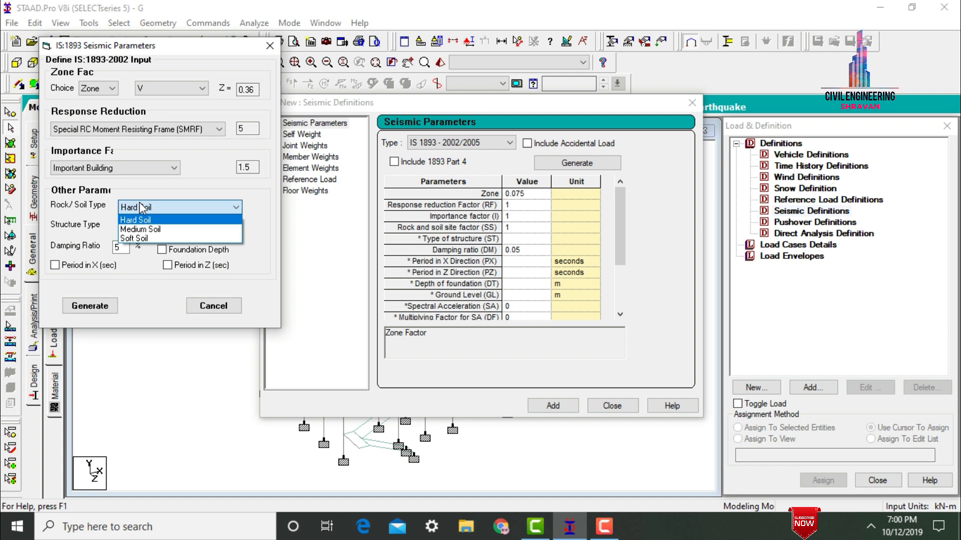
left_click(142, 229)
left_click(143, 228)
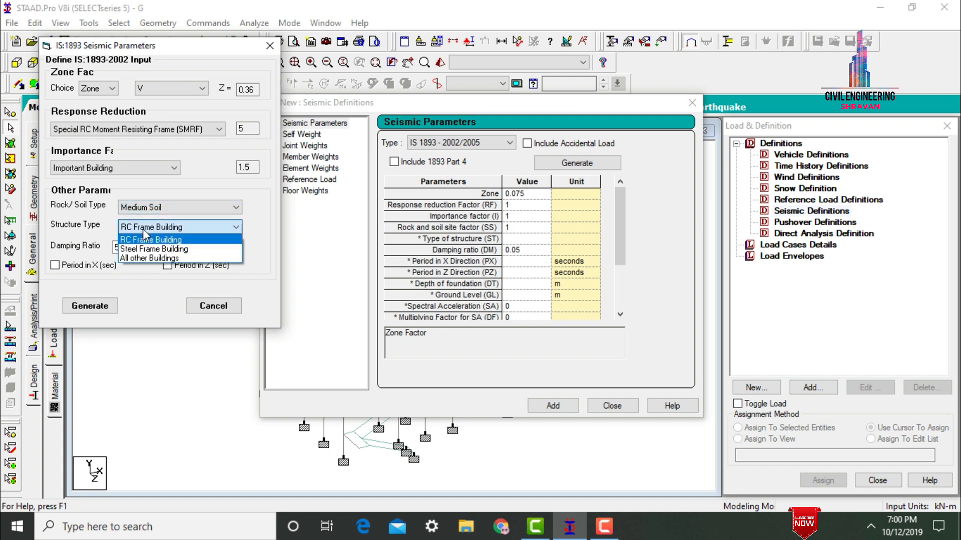
left_click(143, 230)
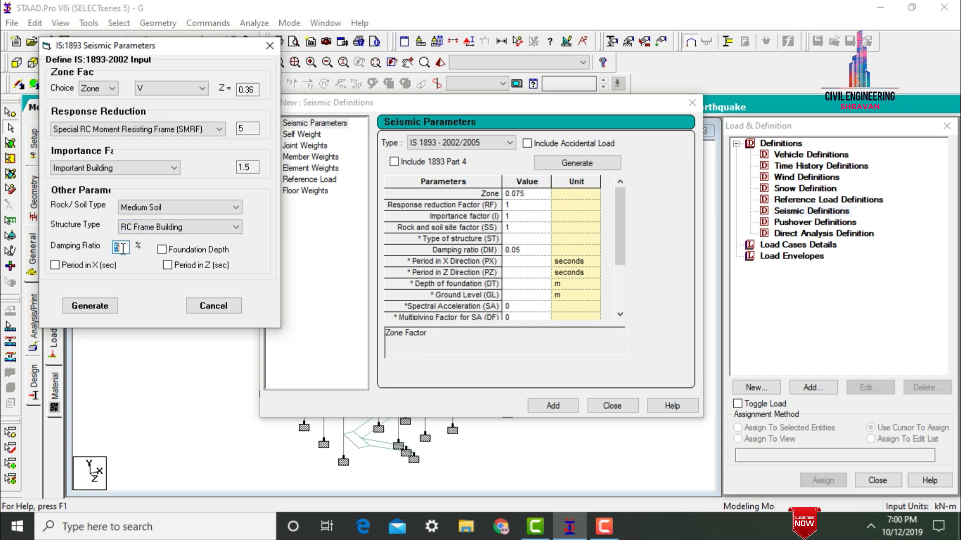
left_click(90, 305)
- Set the damping ratio to 0.05 and add the seismic parameters to the definition
left_click(519, 250)
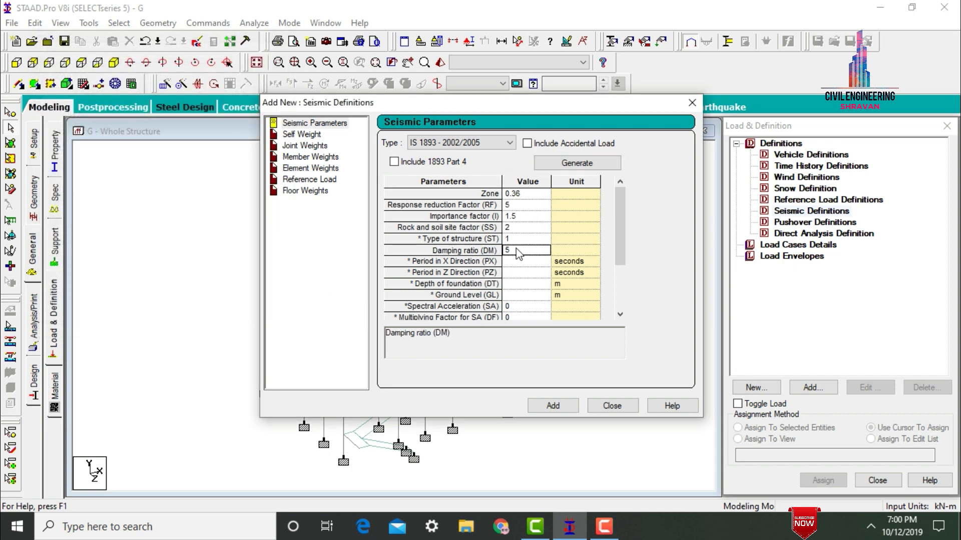
type("0.05")
left_click(553, 405)
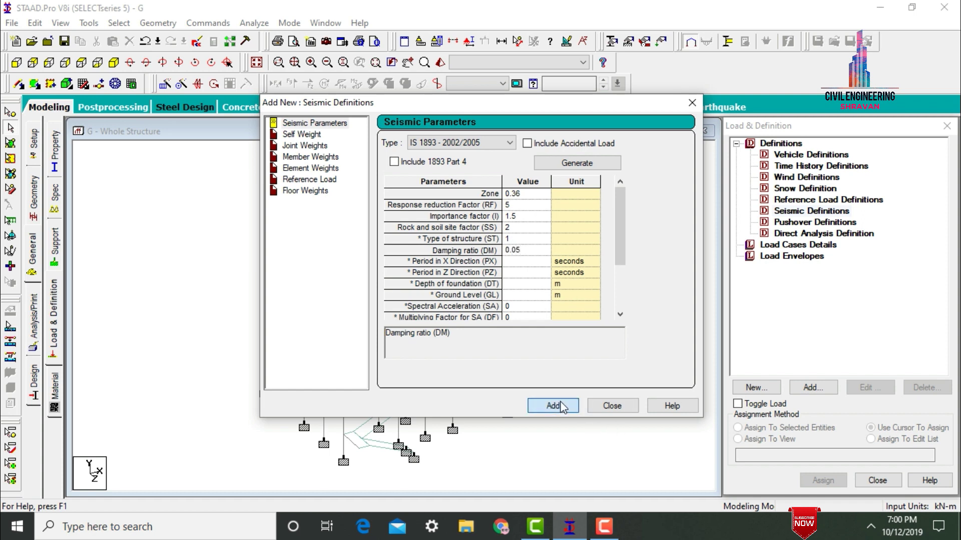
- Add a self weight with a factor of 1 to the seismic definition
left_click(535, 220)
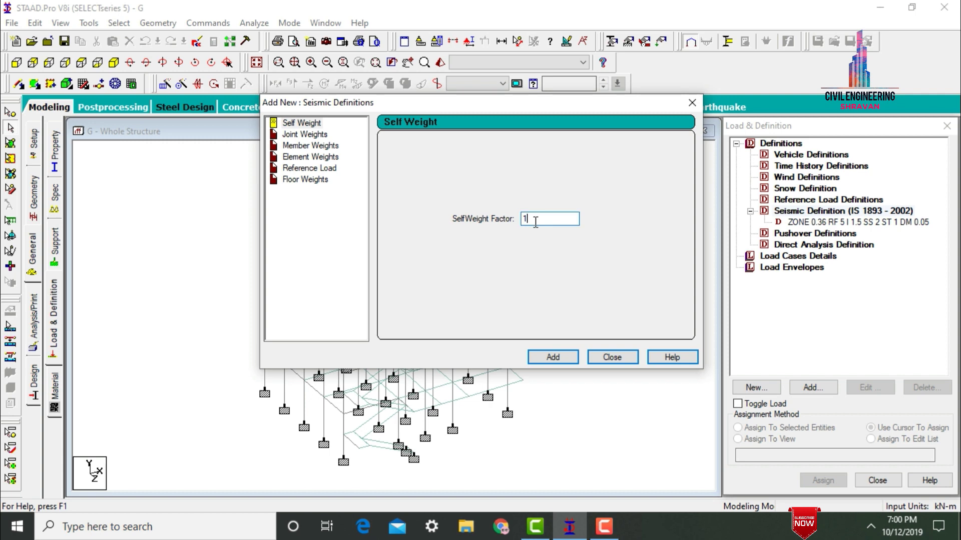
left_click(552, 357)
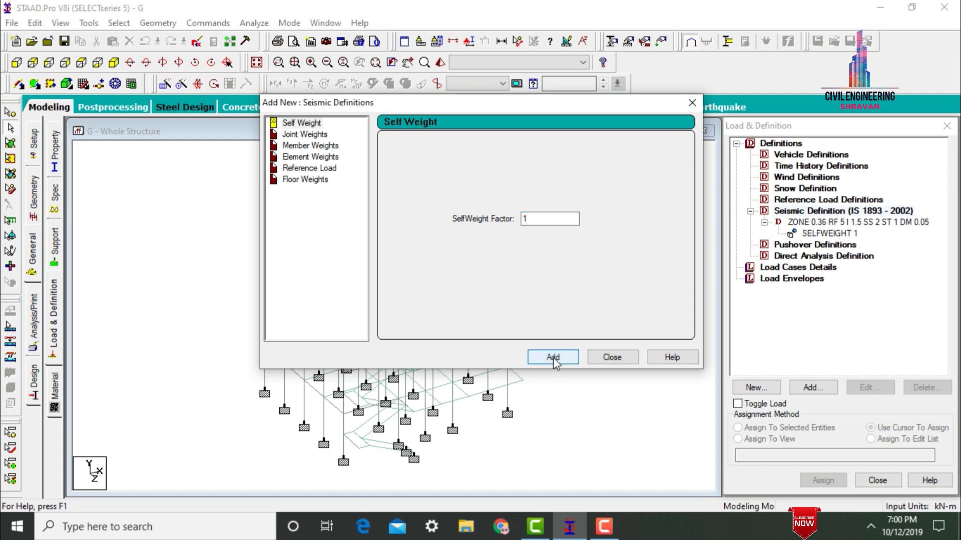
- Set up a new member weight in the seismic definition with the UNI loading type
left_click(314, 145)
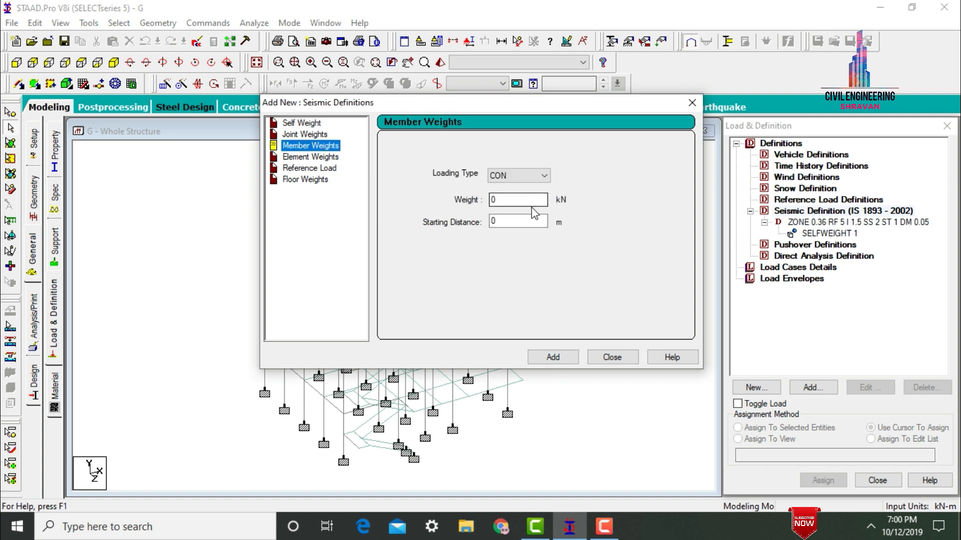
left_click(509, 176)
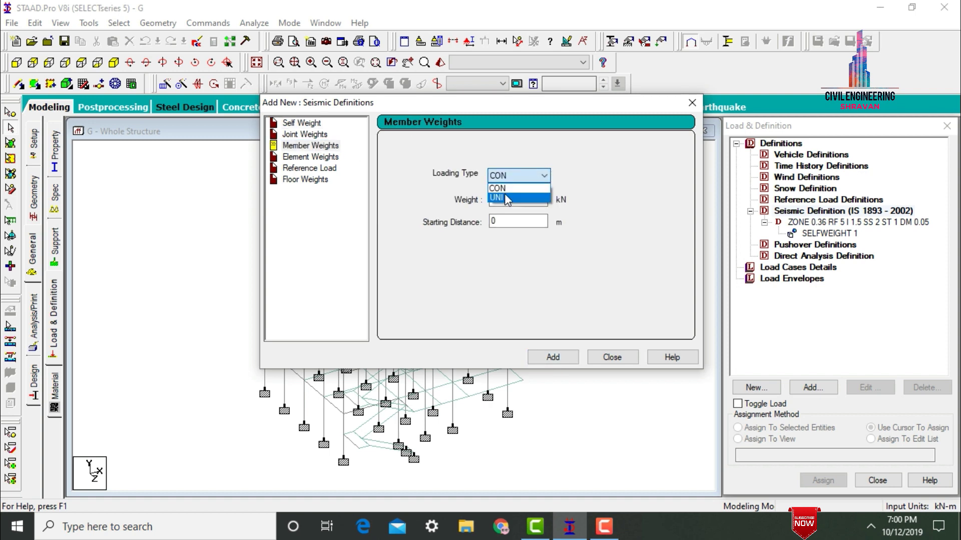
left_click(504, 197)
- Switch to the Windows Calculator and compute the member weight as 0.3 × 0.3 × 25
left_click(150, 527)
type("c")
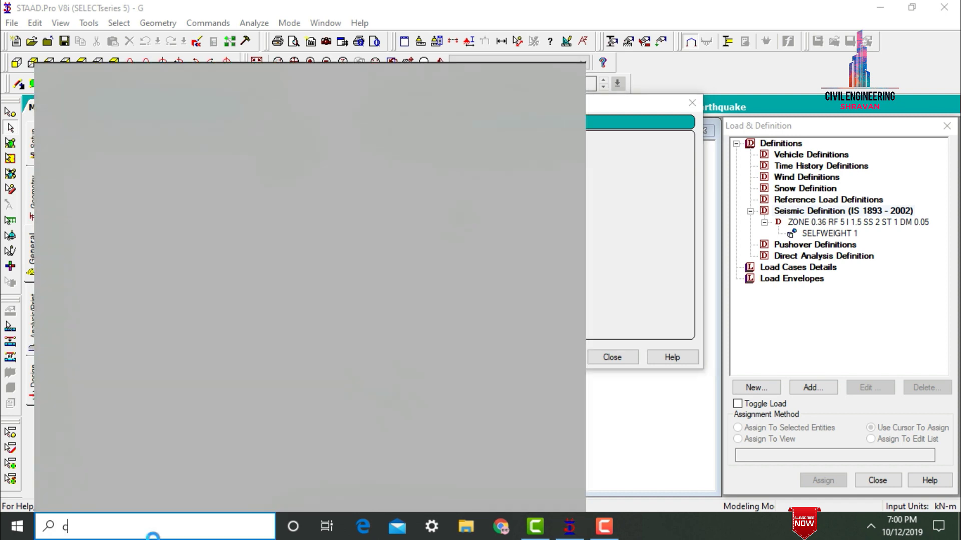
type("al")
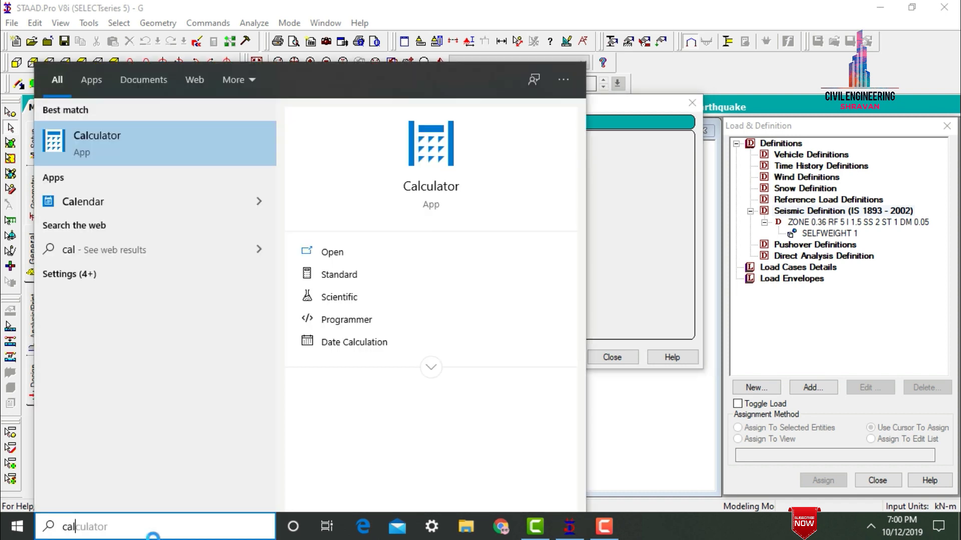
key("Return")
type("0.3")
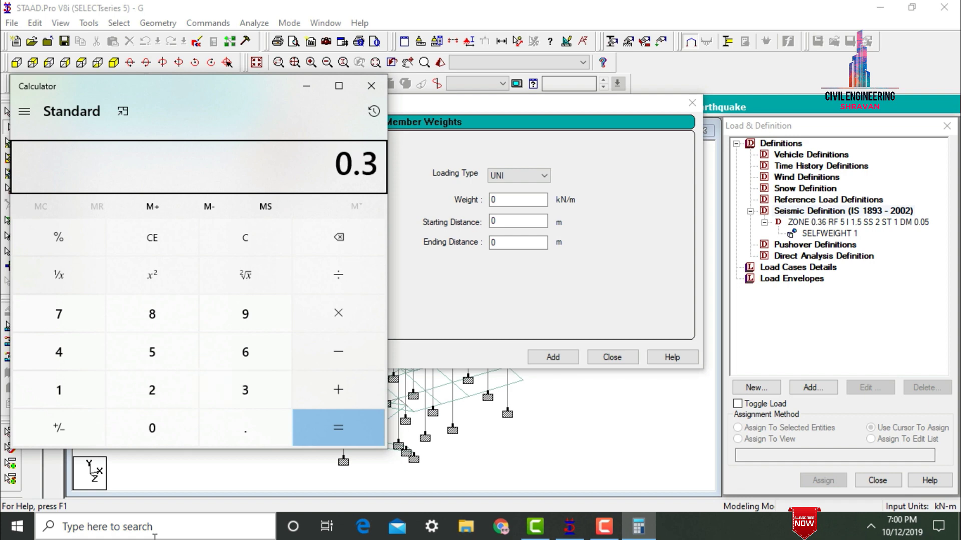
type("*0.3*")
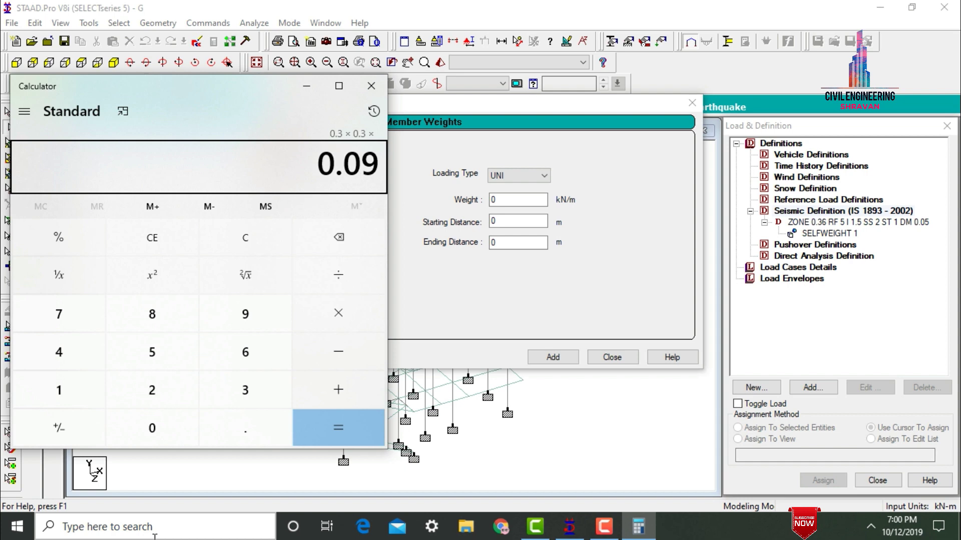
type("25")
key("Return")
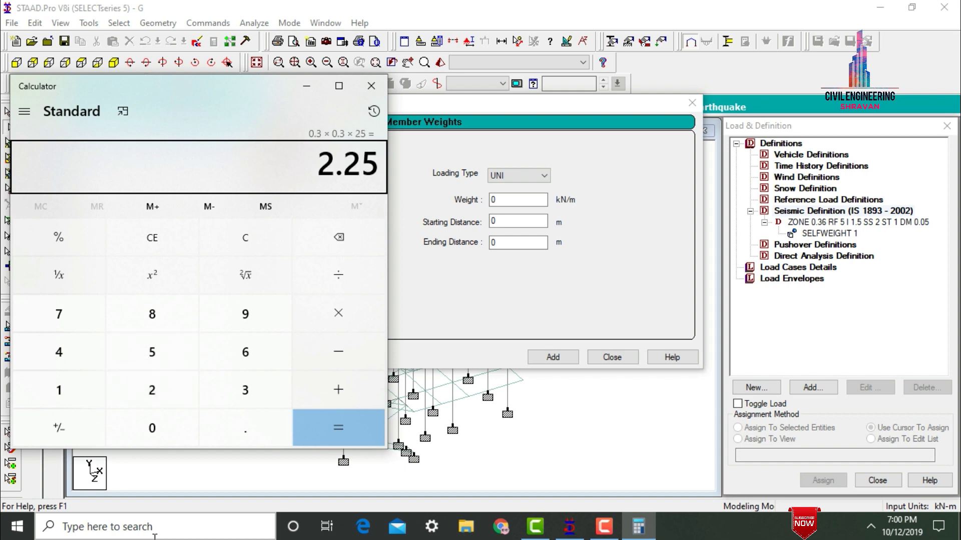
left_click(305, 87)
- Set the uniform member weight to 2.25 kN/m and add it to the seismic definition
left_click(508, 201)
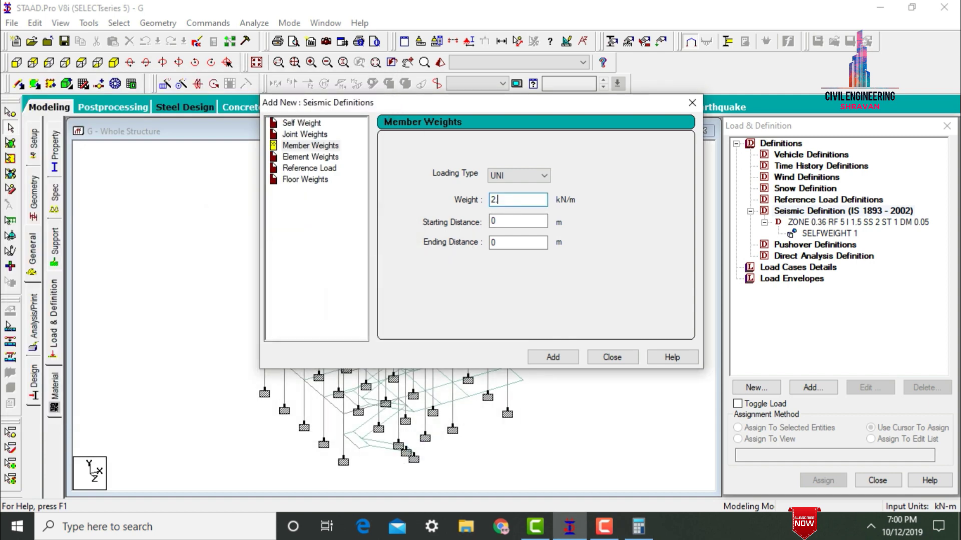
key("Return")
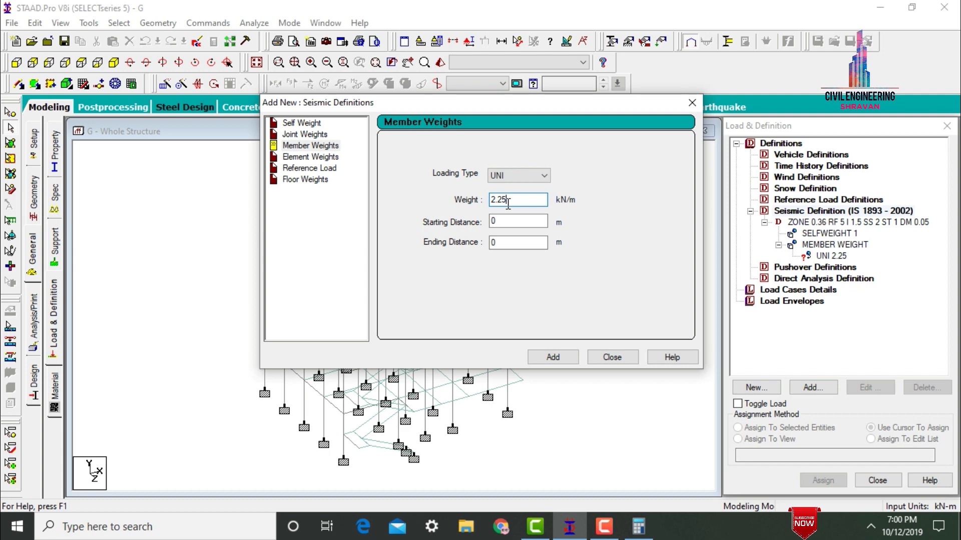
left_click(601, 358)
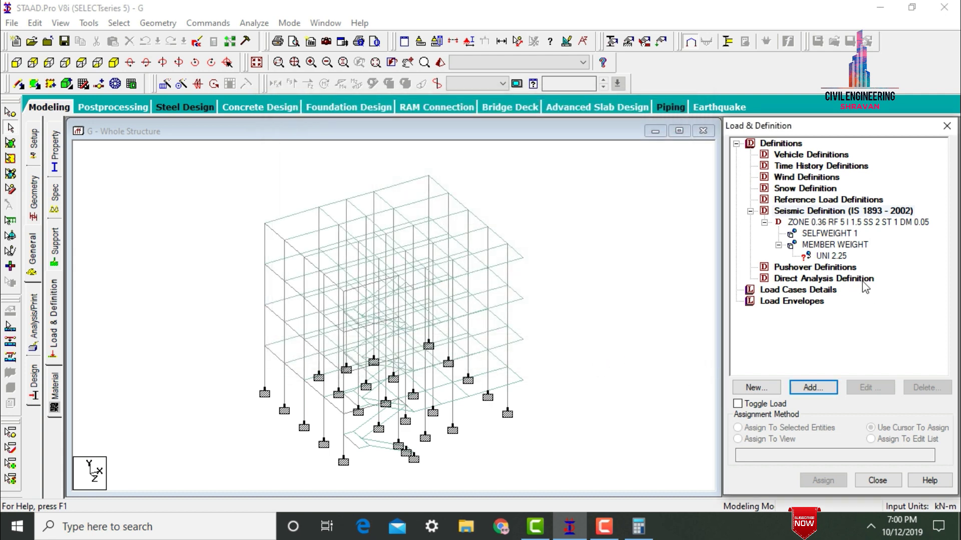
- Assign the UNI 2.25 member weight to all beams parallel to X and Z, and clear the selection
left_click(811, 253)
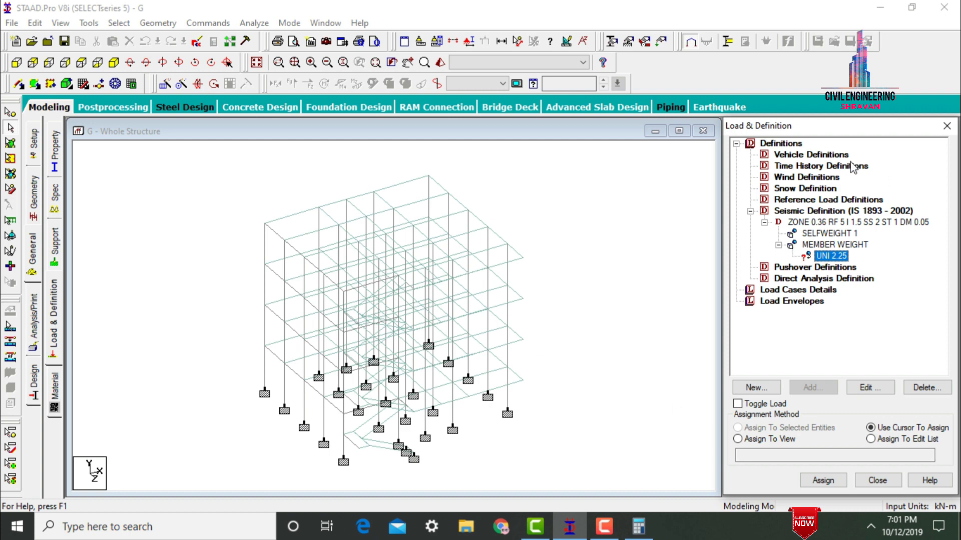
left_click(119, 23)
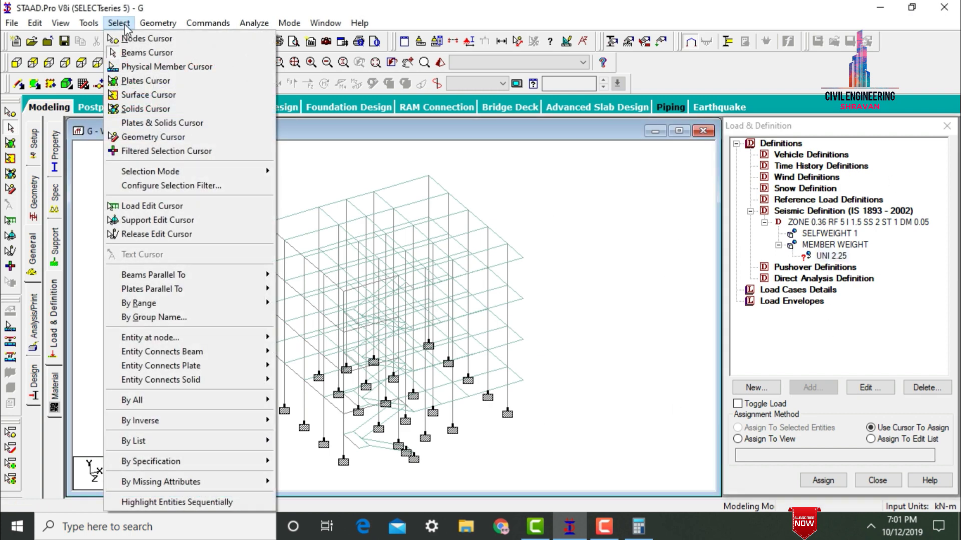
mouse_move(154, 279)
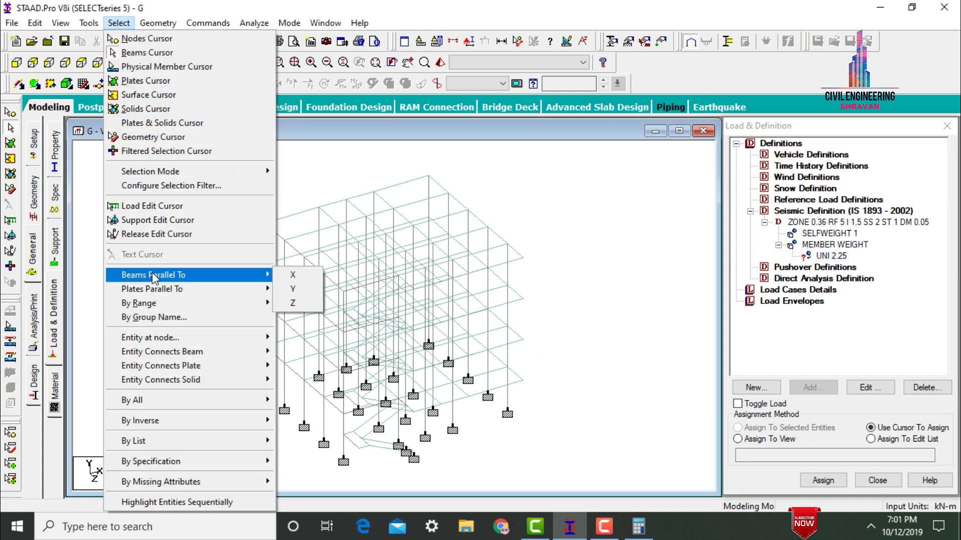
left_click(295, 276)
left_click(119, 23)
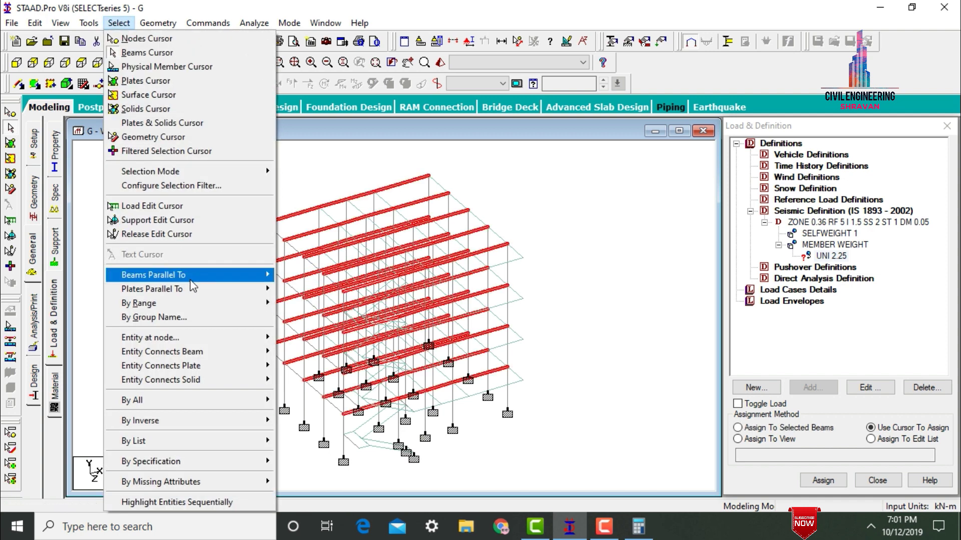
mouse_move(205, 280)
left_click(294, 307)
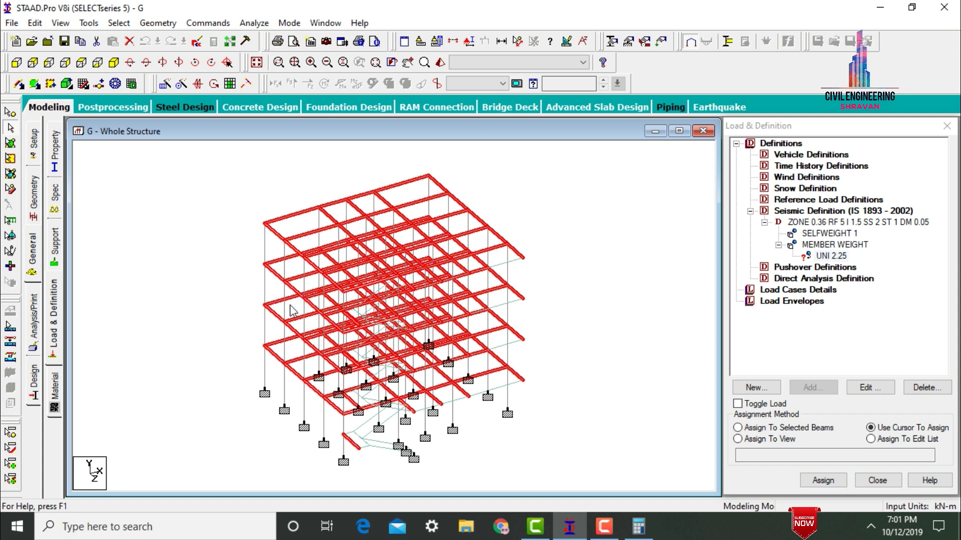
left_click(763, 431)
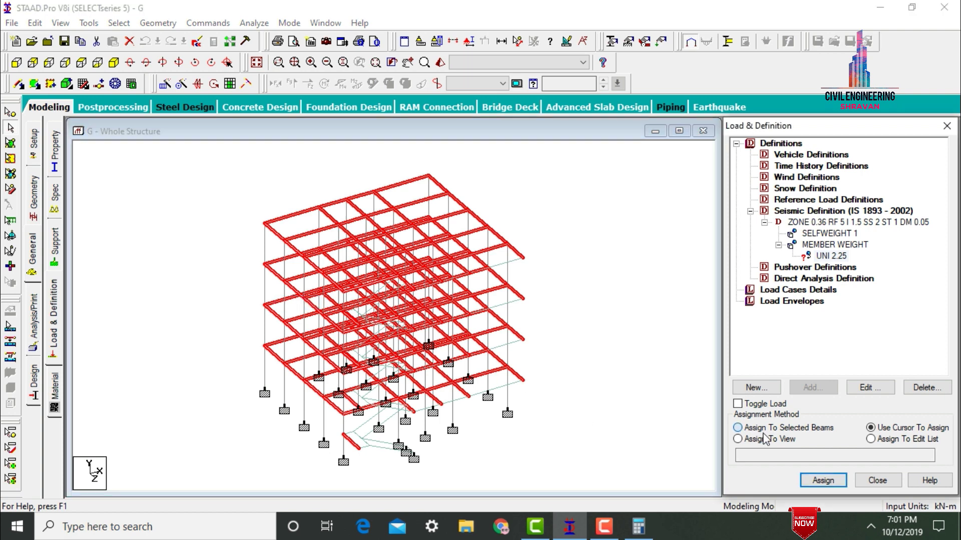
left_click(803, 482)
key("Return")
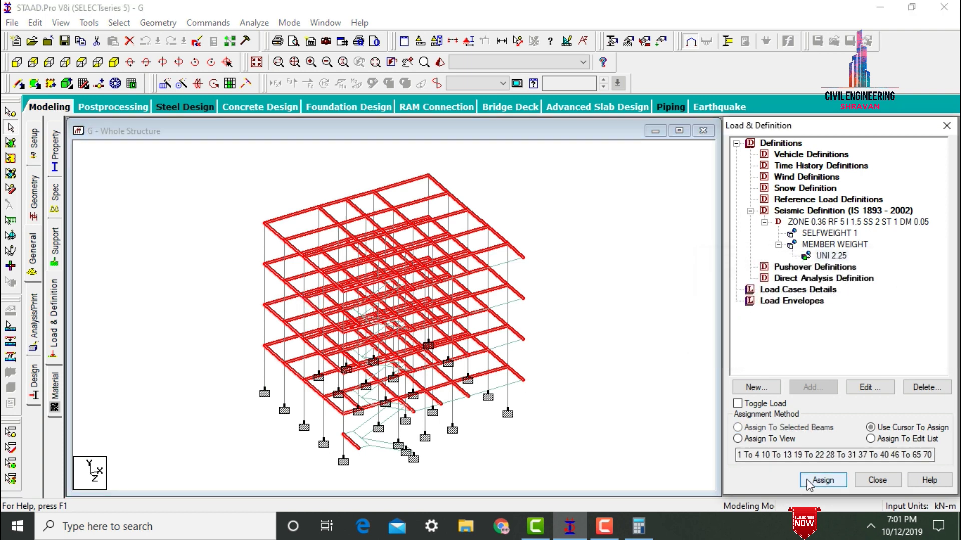
left_click(560, 256)
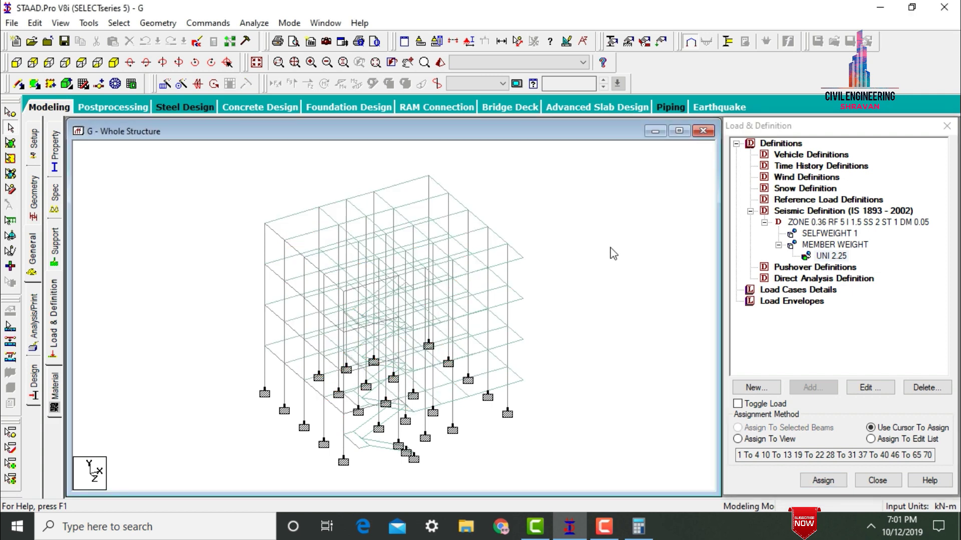
- Add a wind definition with type number 1 and the comment WIND 1
left_click(780, 178)
left_click(812, 388)
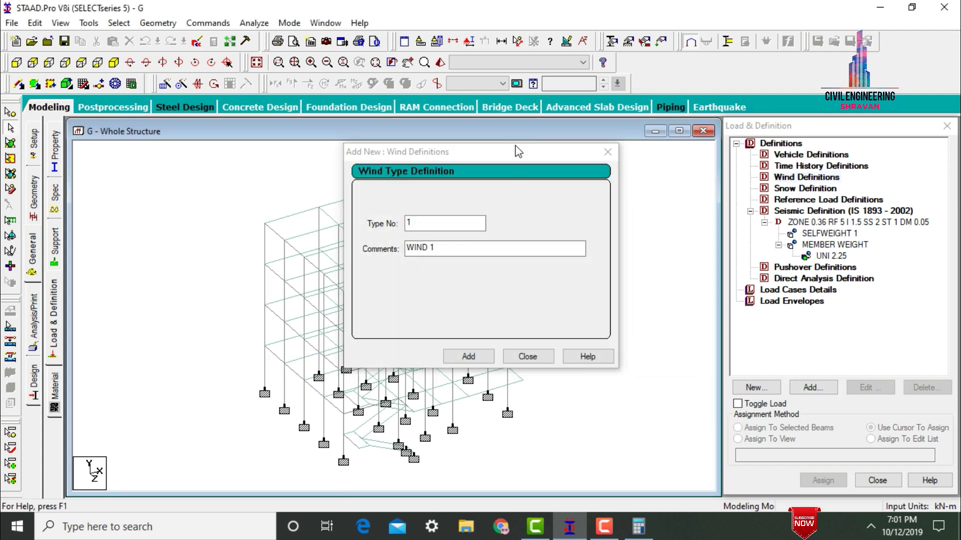
left_click_drag(517, 151, 661, 50)
left_click(612, 255)
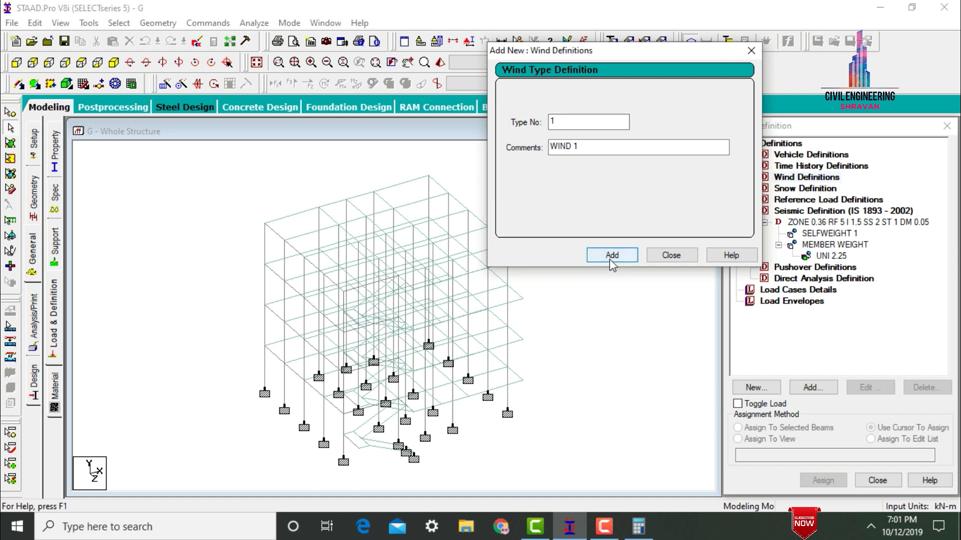
left_click(671, 255)
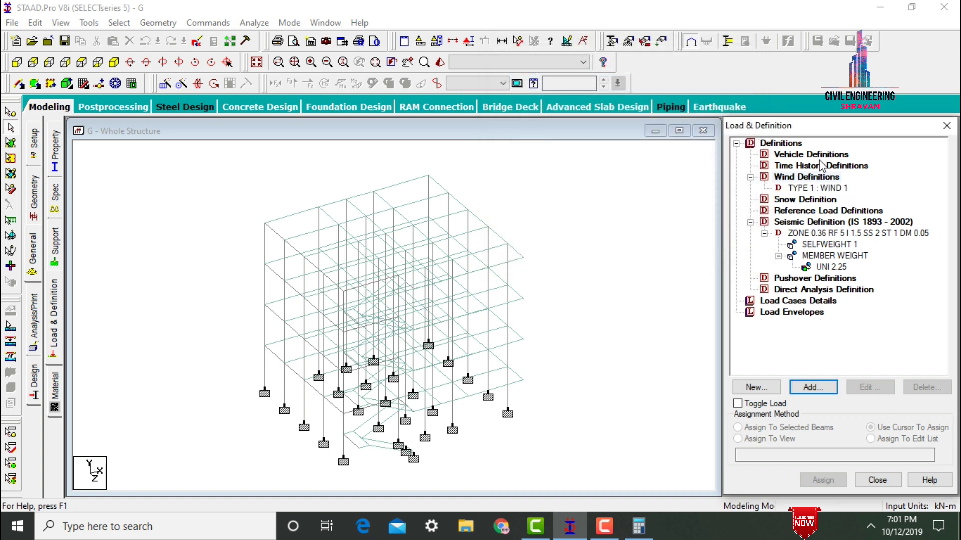
- Start a custom intensity table for WIND 1 and enter 1 kN/m² at a height of 12 m in its first row
left_click(812, 189)
left_click(801, 388)
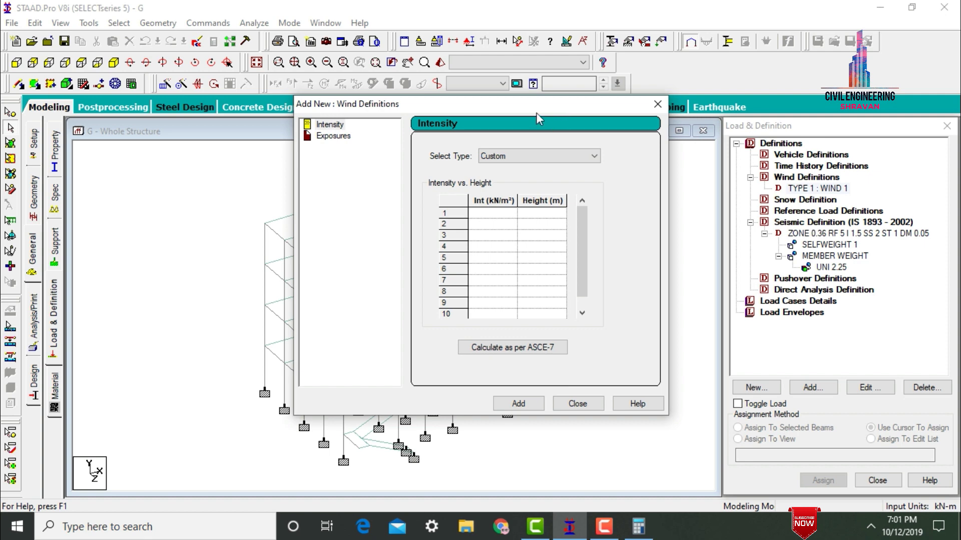
left_click_drag(536, 111, 778, 58)
mouse_move(824, 178)
left_mouse_down()
mouse_move(818, 229)
mouse_move(801, 230)
mouse_move(831, 232)
mouse_move(833, 192)
left_mouse_up()
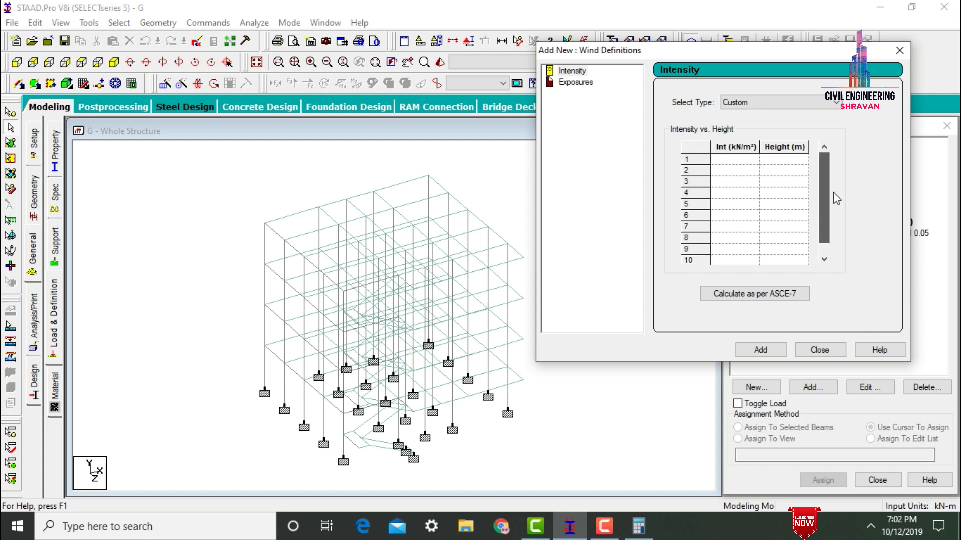
left_click(728, 161)
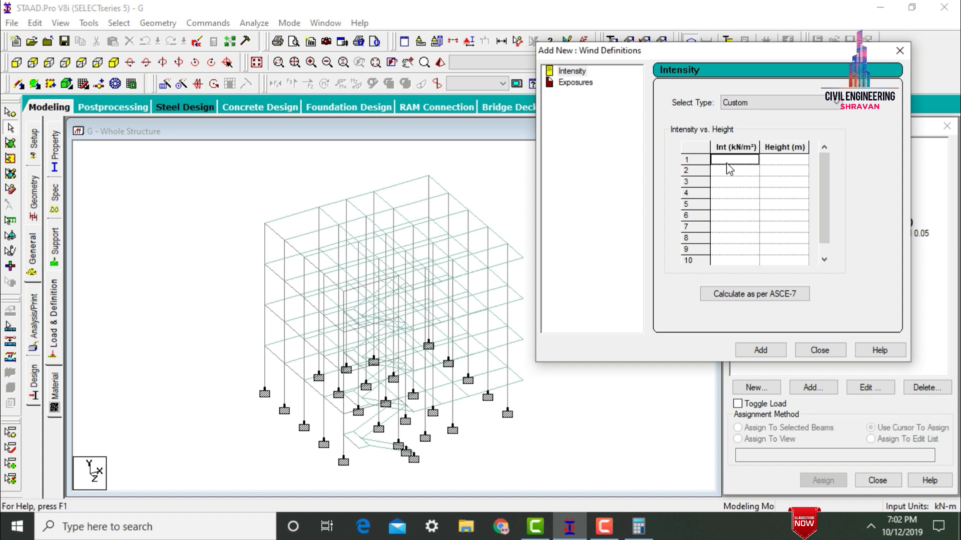
type("1")
key("Tab")
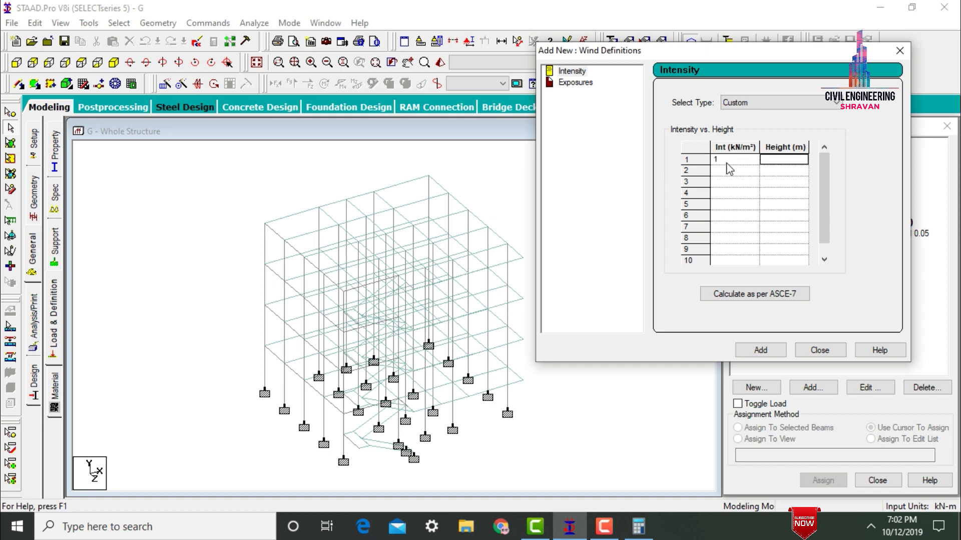
type("12")
key("Tab")
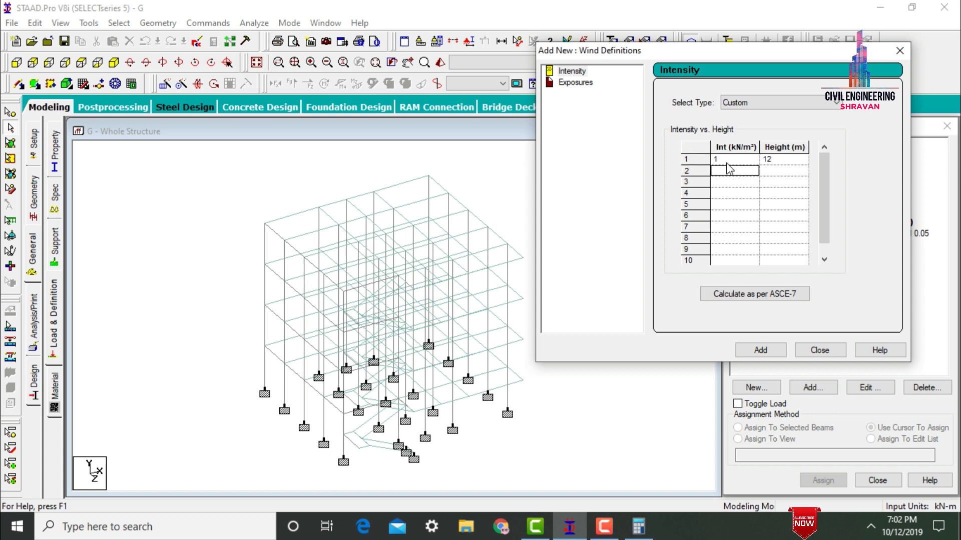
- Enter intensities of 0.5 kN/m² at 6 m and 0.2 kN/m² at 3 m, and add the table to WIND 1
type("0.5")
key("Tab")
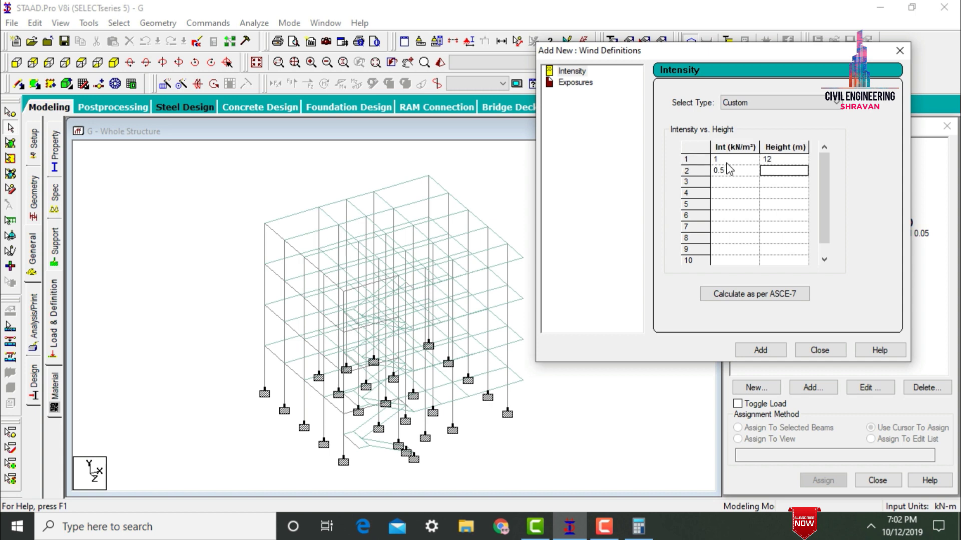
type("6")
key("Tab")
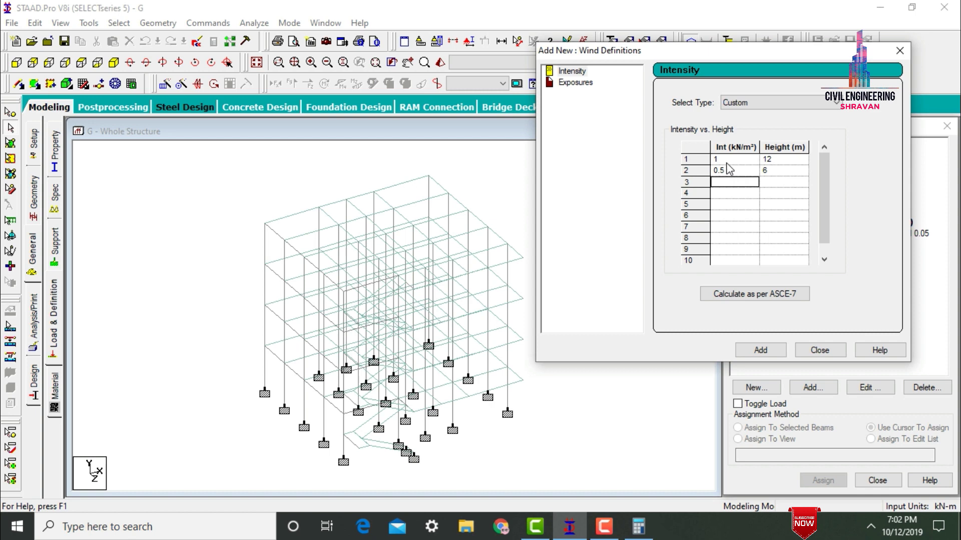
type("0.2")
key("Tab")
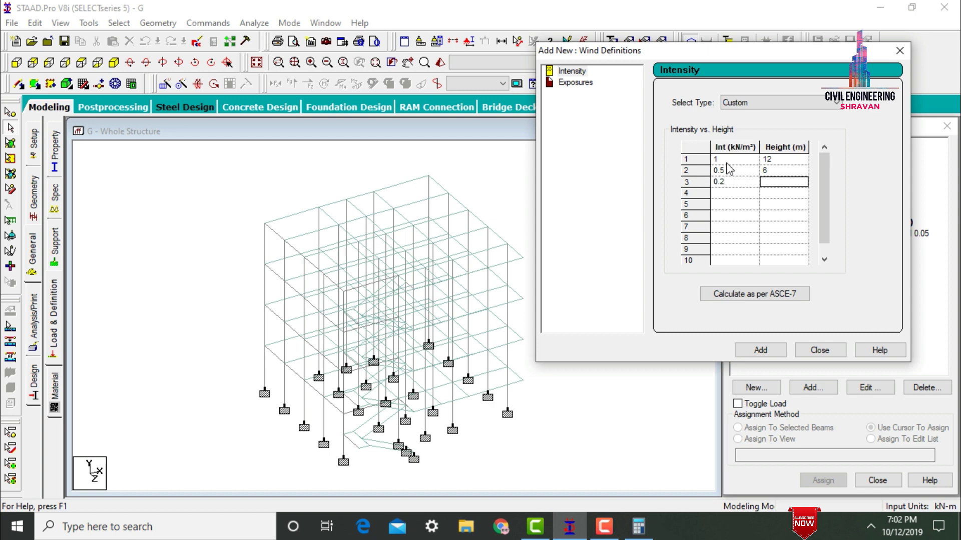
type("3")
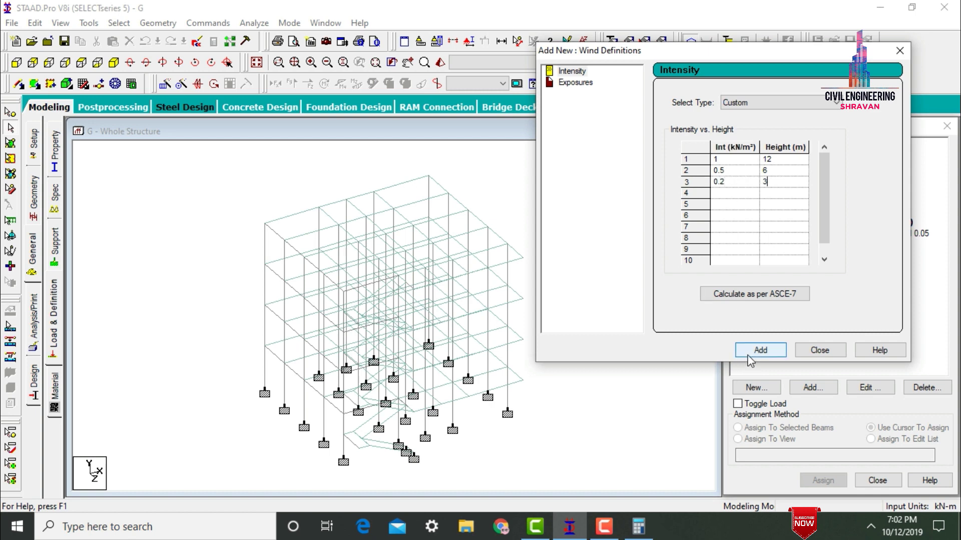
left_click(770, 350)
- Add an exposure with a factor of 1 to the WIND 1 definition
double_click(697, 141)
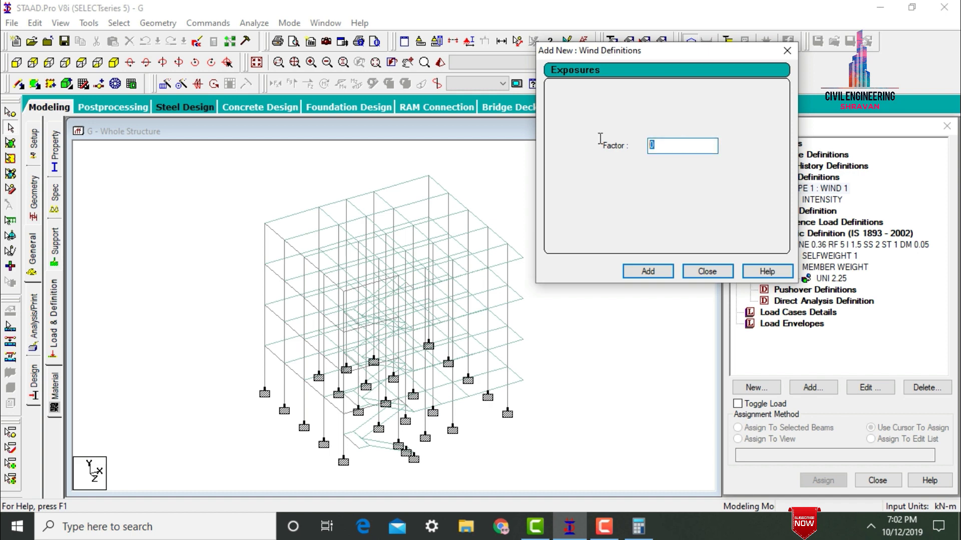
type("1")
key("Return")
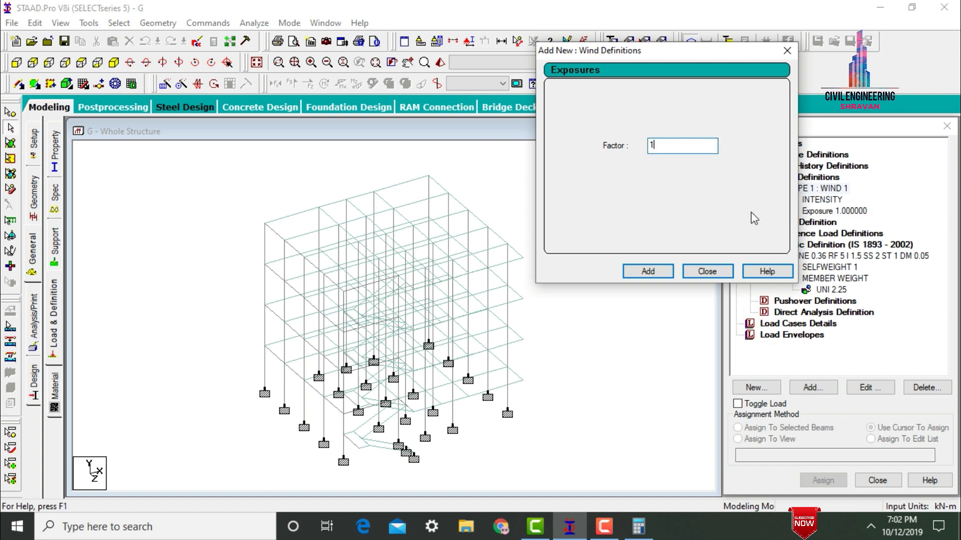
left_click(707, 274)
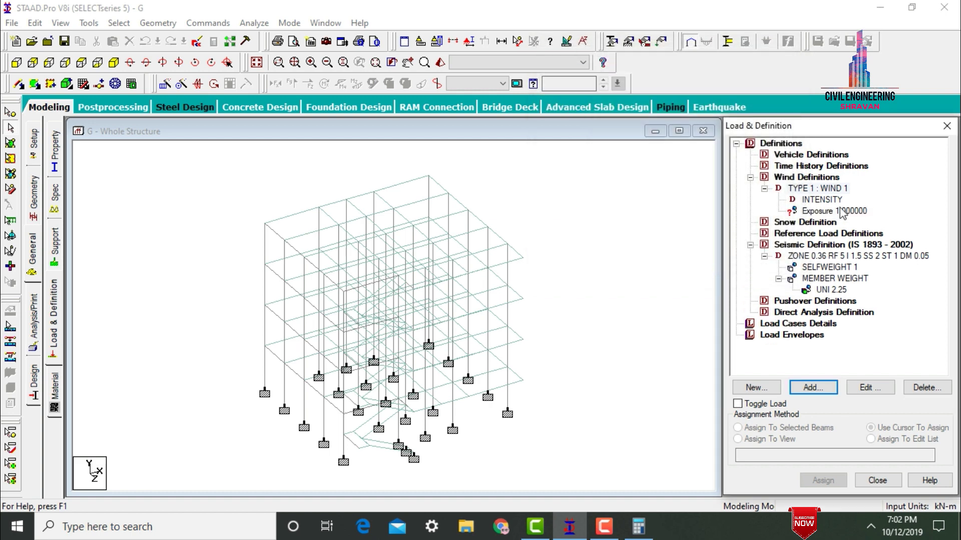
- Assign the wind exposure with factor 1 to the whole structure in view
left_click(833, 211)
left_click(738, 439)
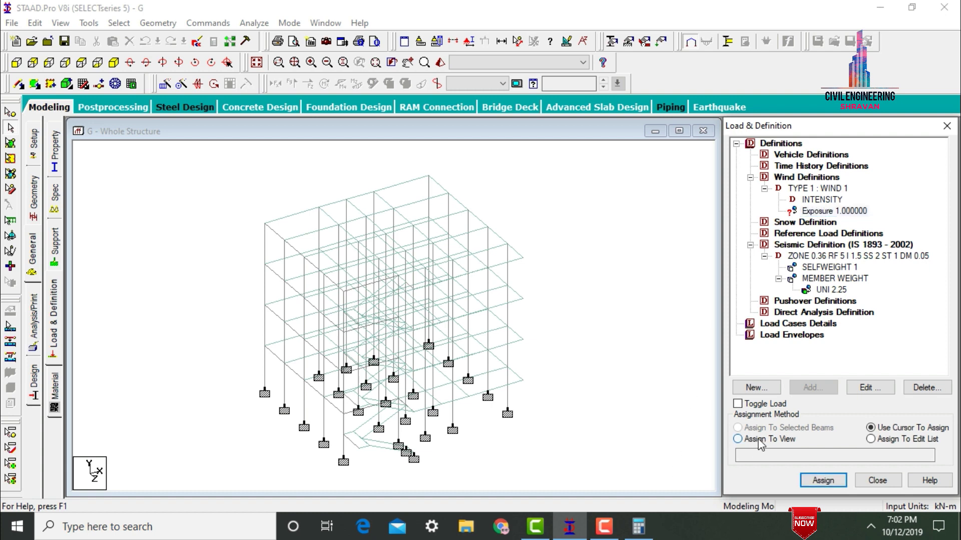
left_click(824, 484)
left_click(856, 341)
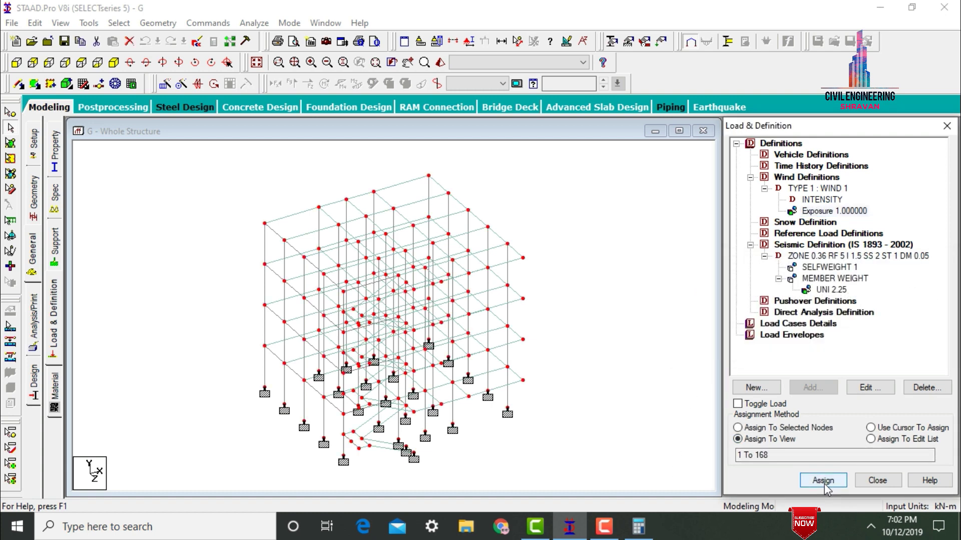
- Create primary load case 1 with the Seismic loading type and the title EQ X
left_click(616, 377)
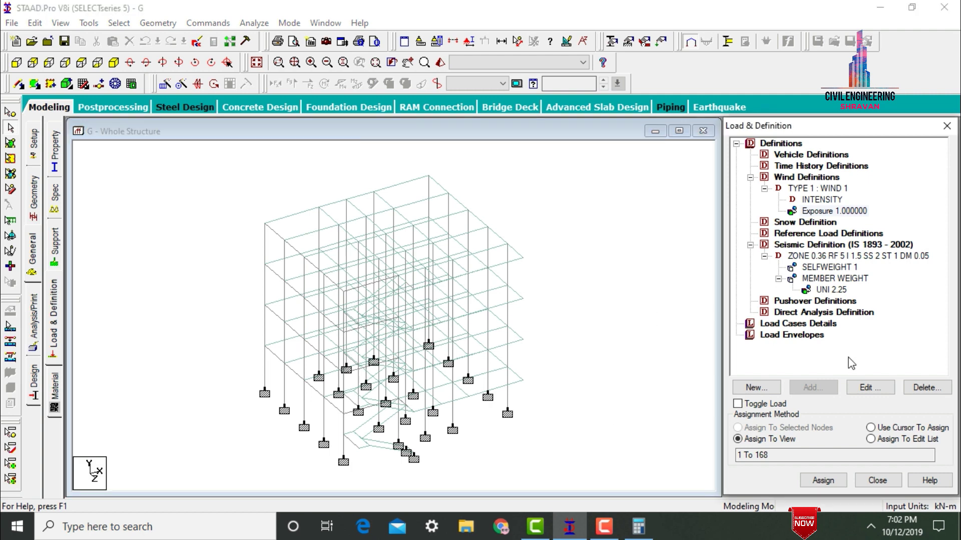
left_click(804, 324)
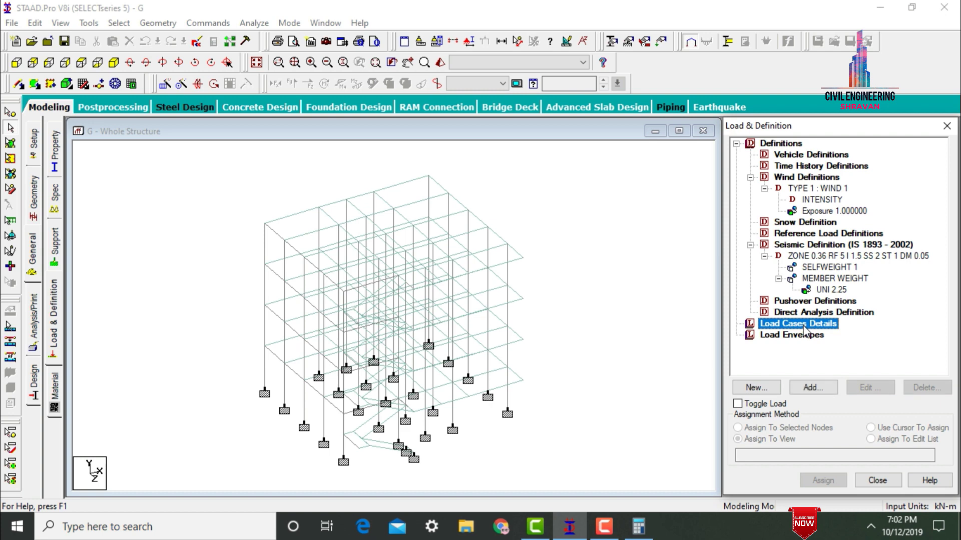
left_click(814, 388)
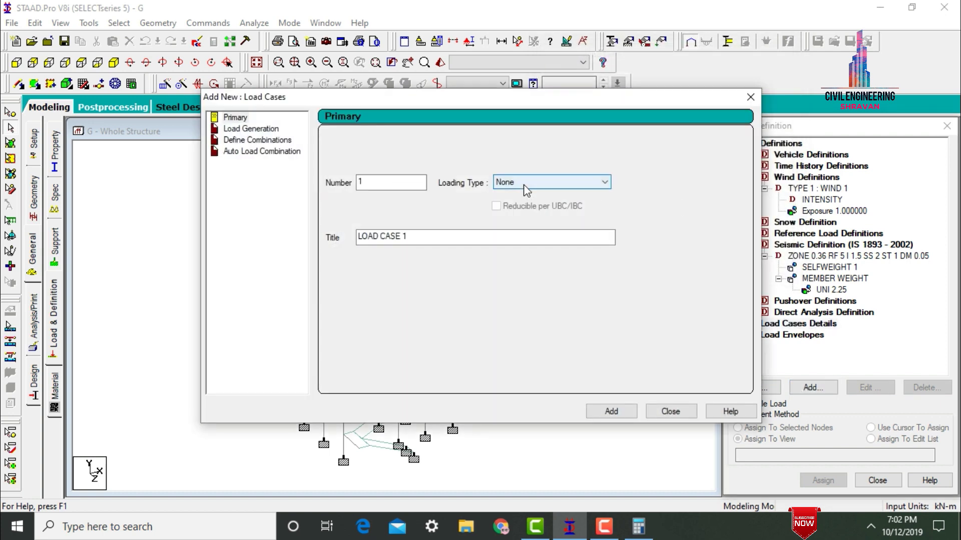
left_click(526, 186)
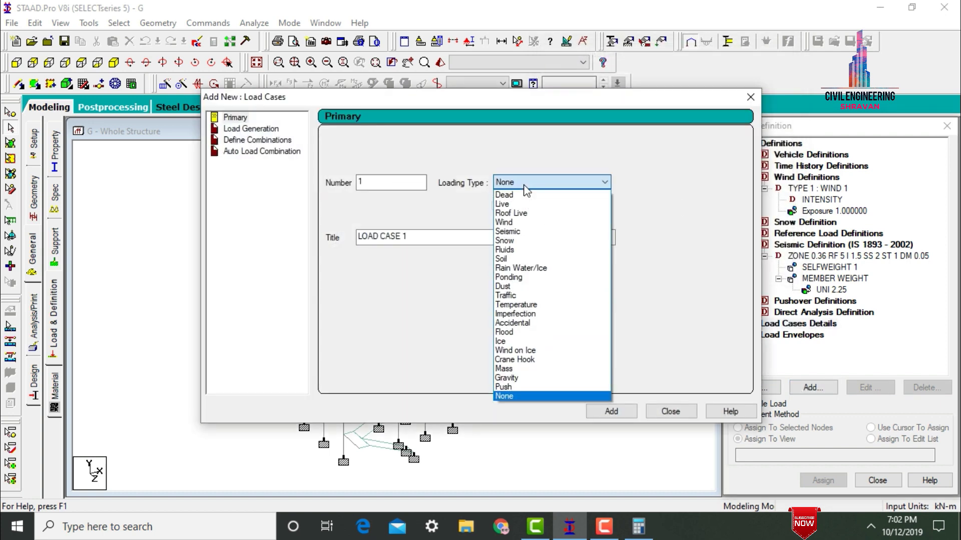
left_click(514, 233)
type("R")
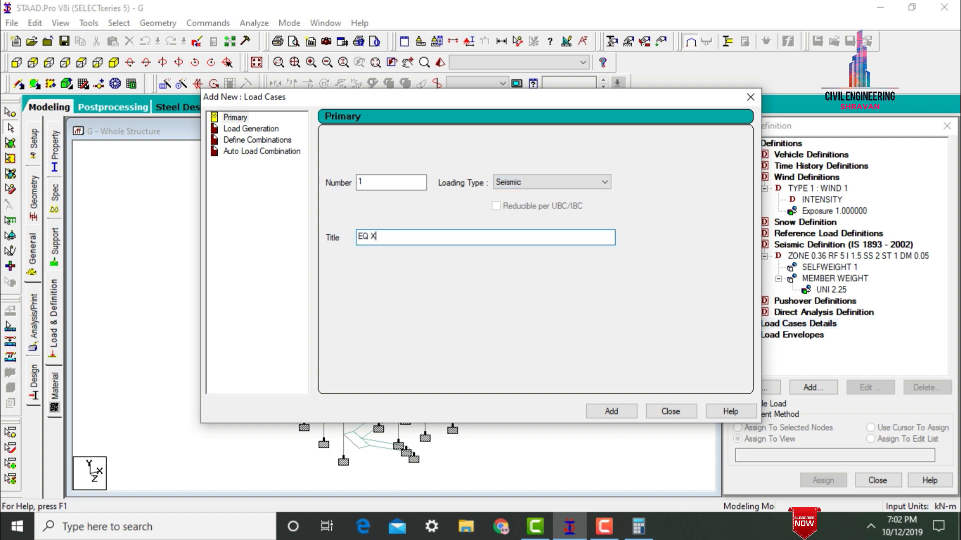
key("Return")
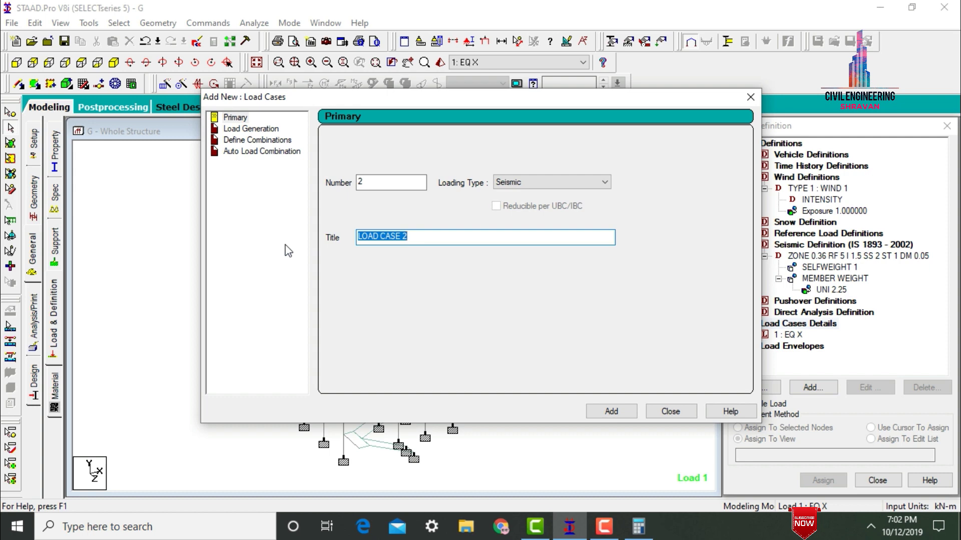
- Add a second Seismic primary load case titled EQ Z
key("BackSpace")
type("EQ Z")
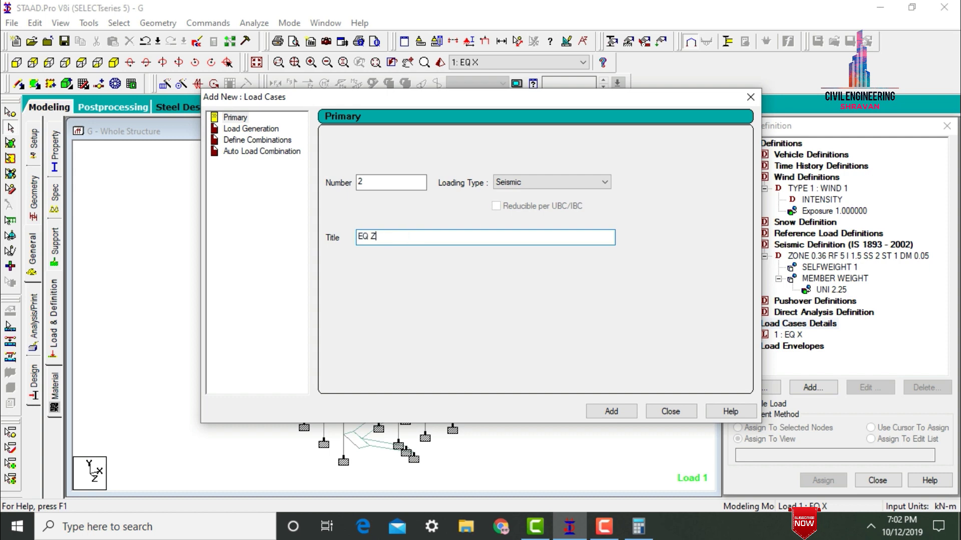
key("Return")
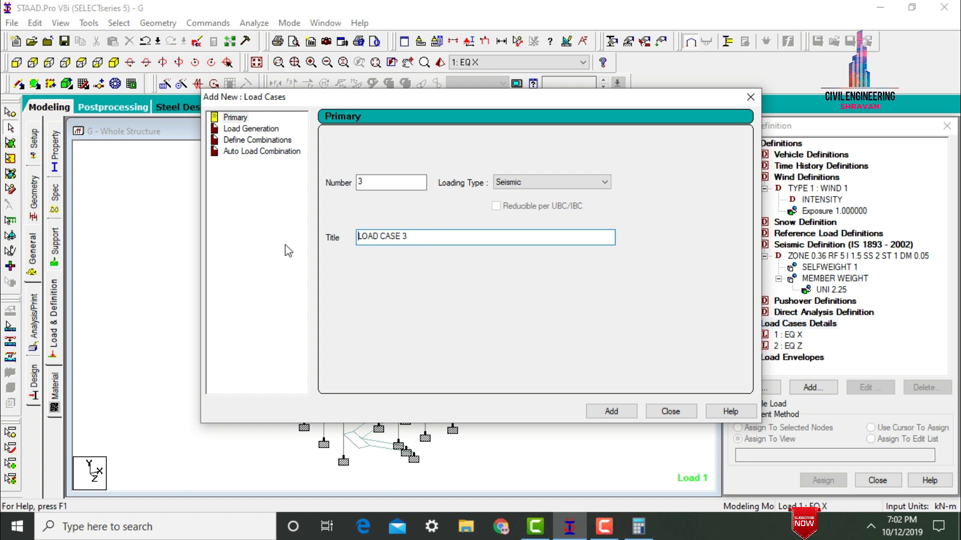
- Add primary load case 3 with the Wind loading type and the title W X
left_click(508, 182)
left_click(504, 223)
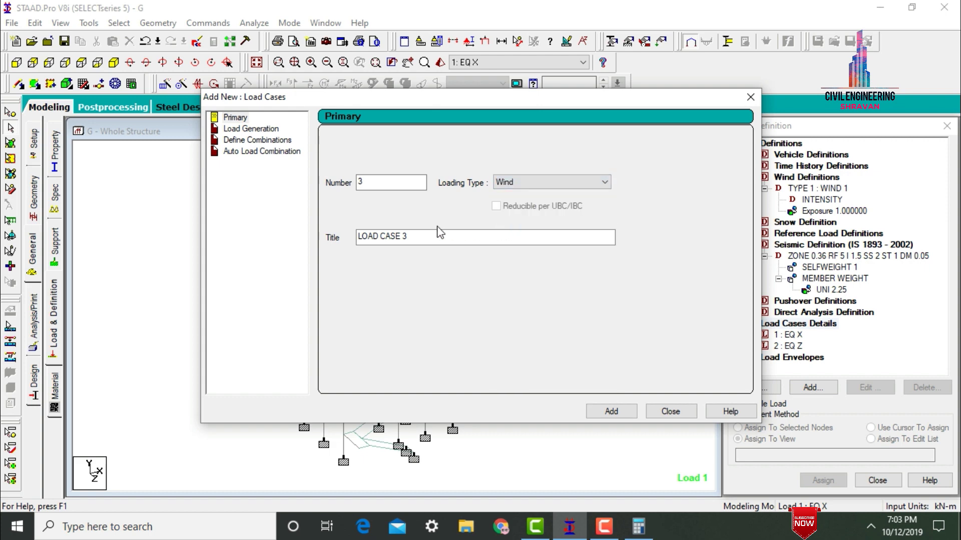
left_click_drag(434, 236, 311, 239)
type("W X")
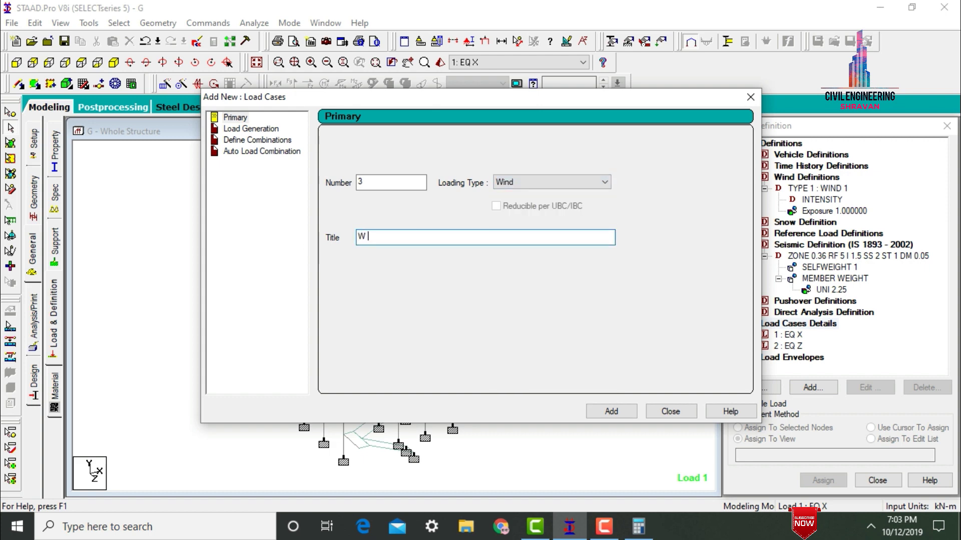
key("Return")
- Add another Wind primary load case, number 4, titled W Z
left_click_drag(431, 237, 307, 243)
key("BackSpace")
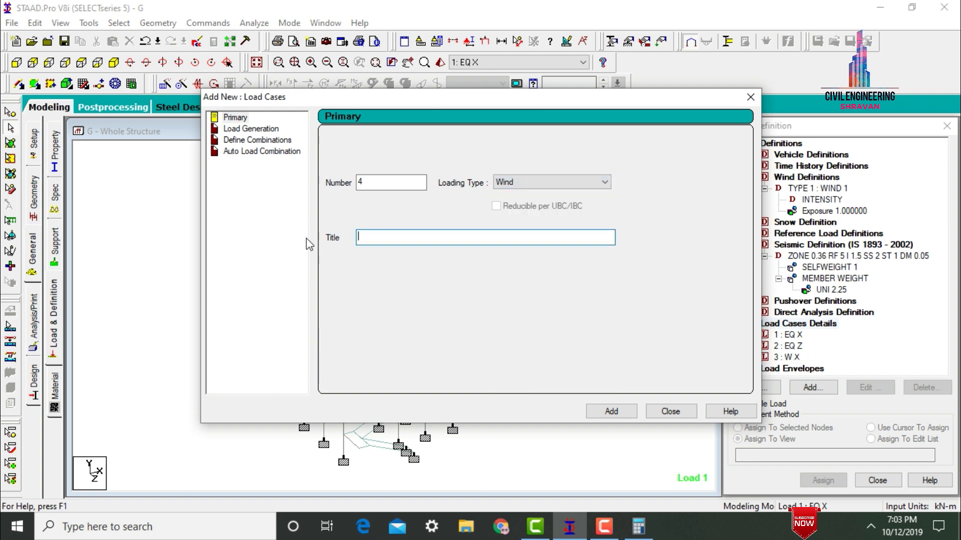
type("W Z")
key("Return")
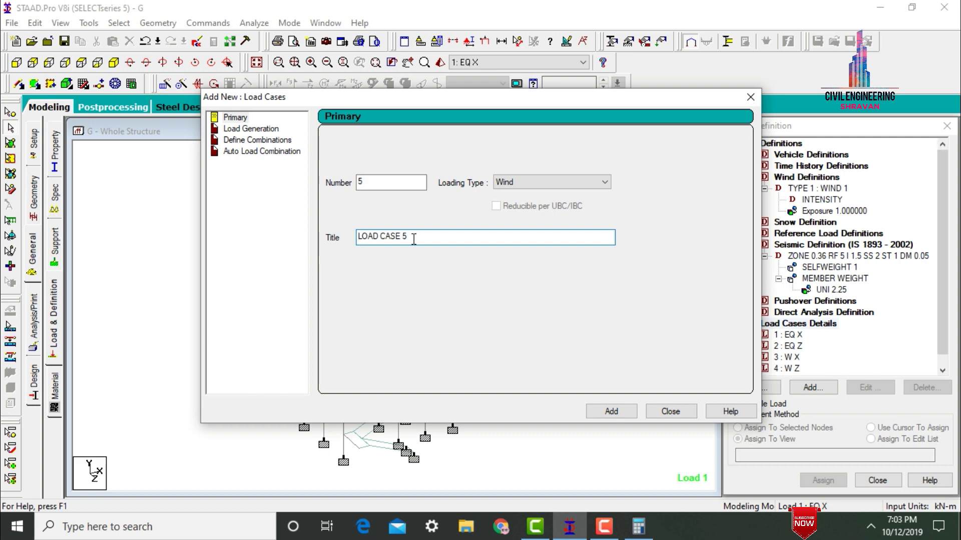
- Add primary load case 5 with the Dead loading type and the title DL
left_click(518, 185)
scroll(518, 191, "up", 4)
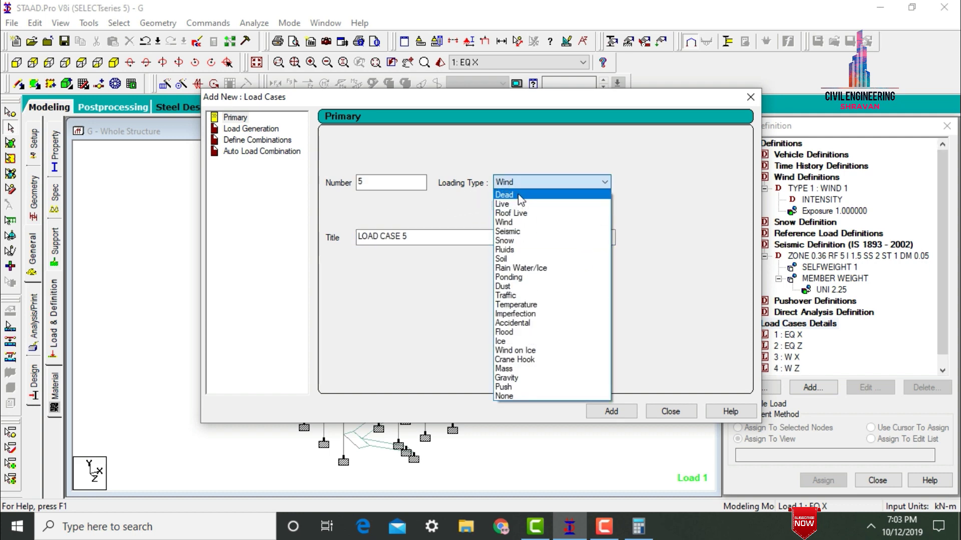
left_click(519, 194)
left_click_drag(427, 237, 261, 235)
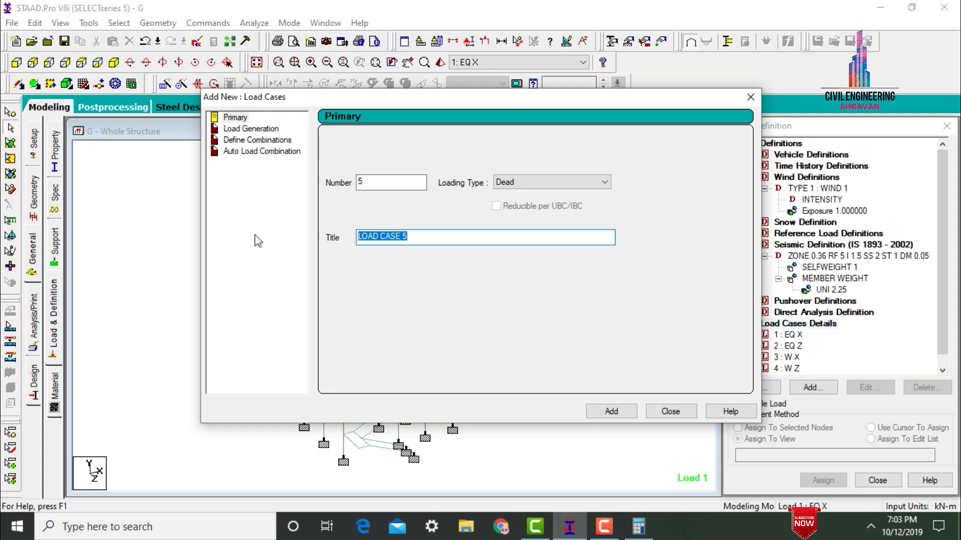
type("DL")
key("Return")
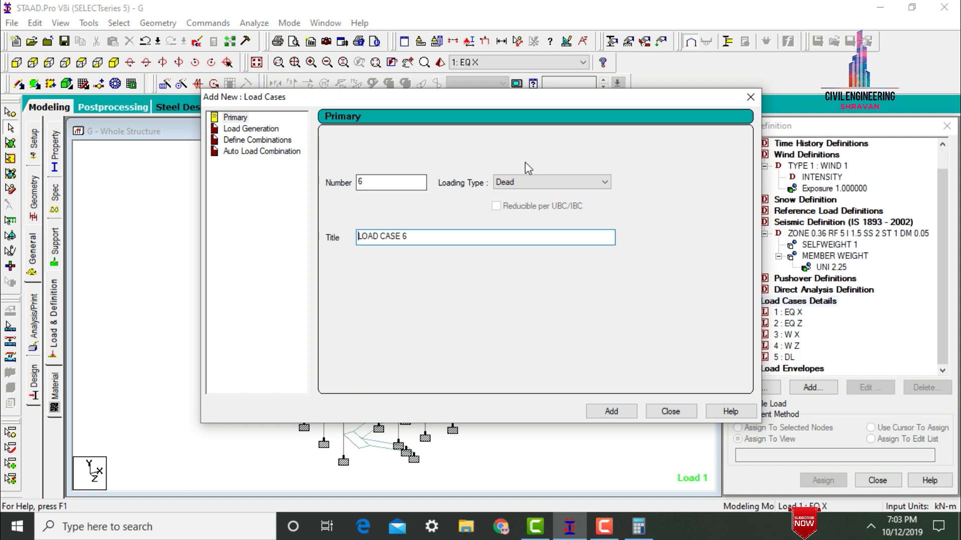
- Add primary load case 6 with the Live loading type and the title LL, and finish creating load cases
left_click(519, 183)
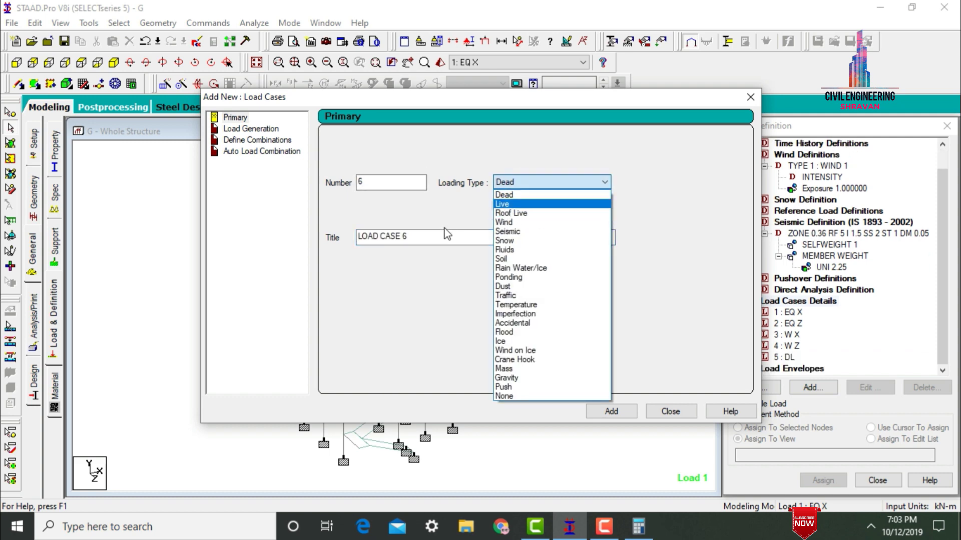
left_click(541, 204)
left_click_drag(425, 237, 294, 228)
type("L")
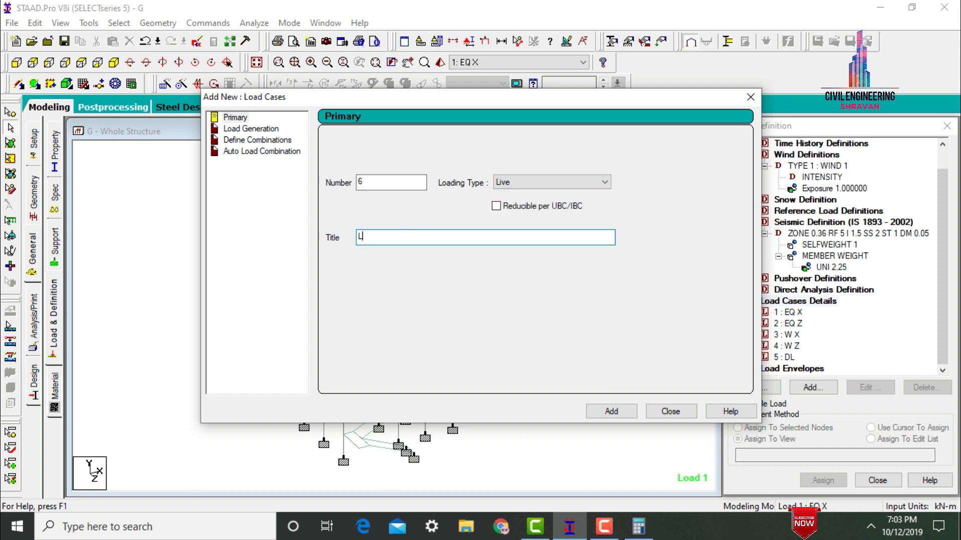
type("L")
key("Return")
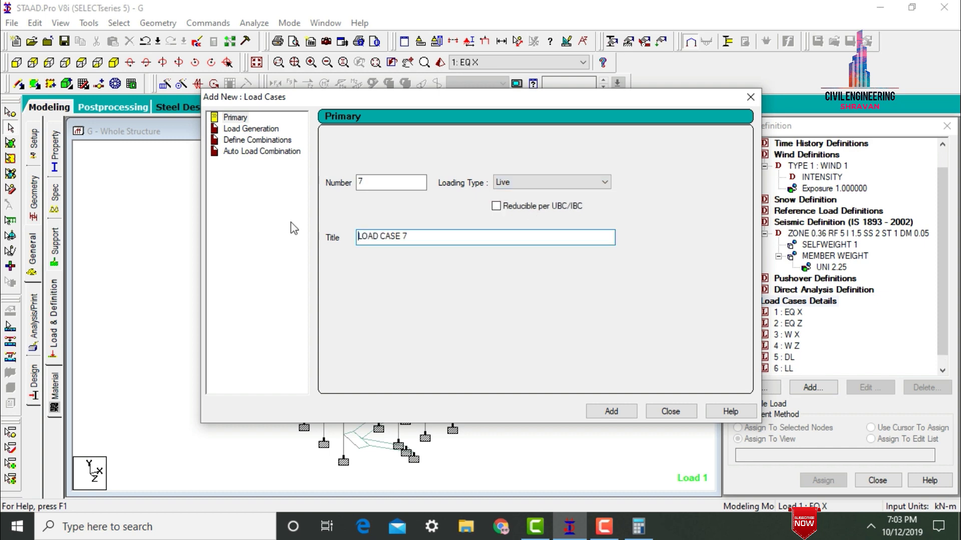
left_click(673, 409)
- Add a seismic load in the X direction with a factor of 1 to load case EQ X
left_click(783, 312)
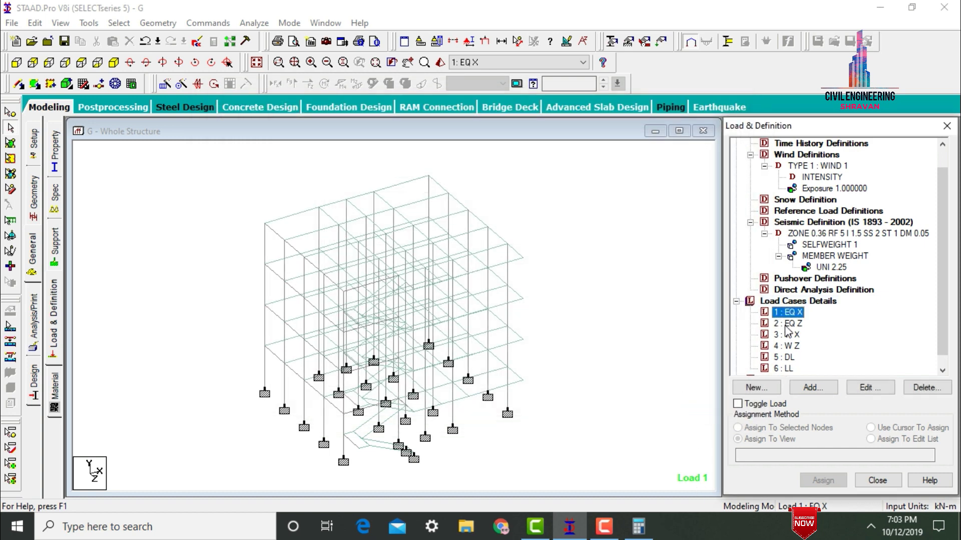
left_click(812, 388)
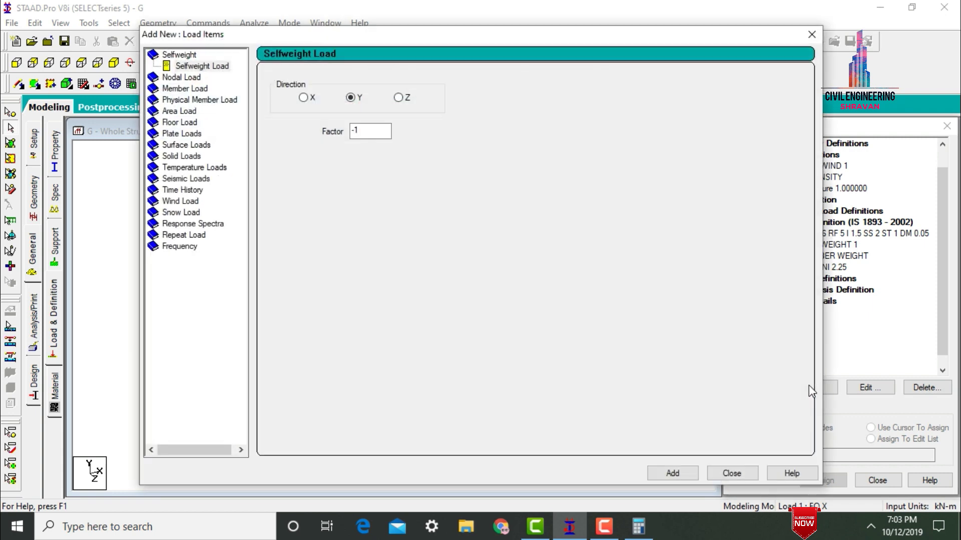
left_click(187, 179)
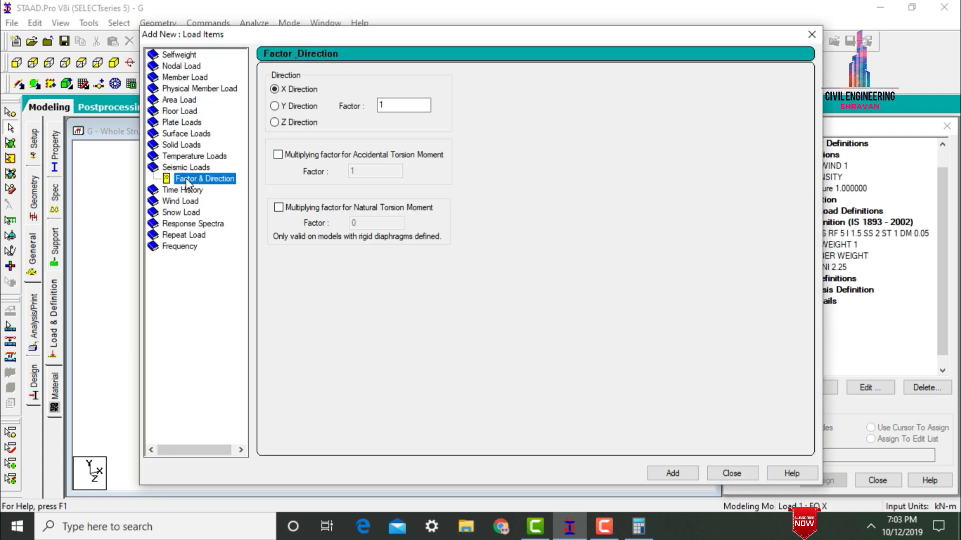
left_click(275, 89)
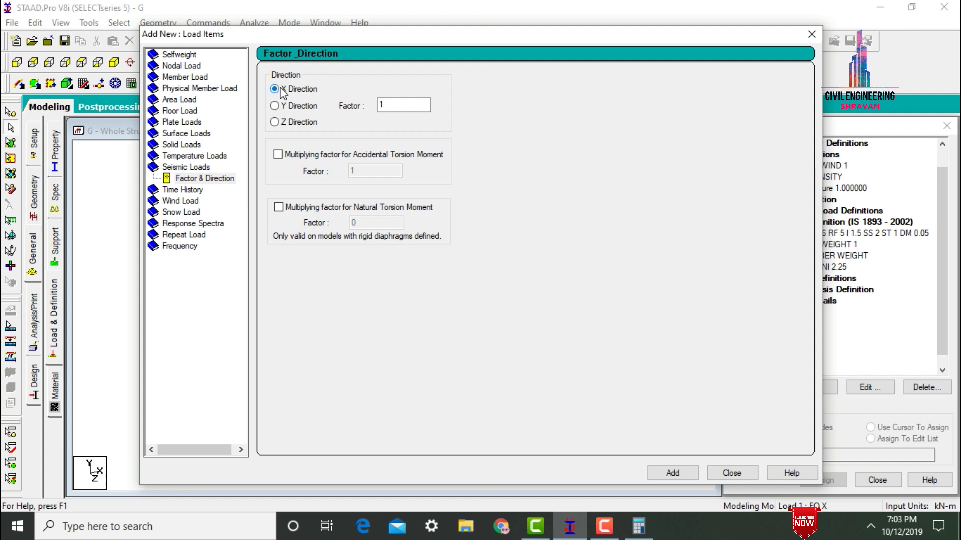
left_click(401, 106)
left_click(657, 474)
left_click(743, 475)
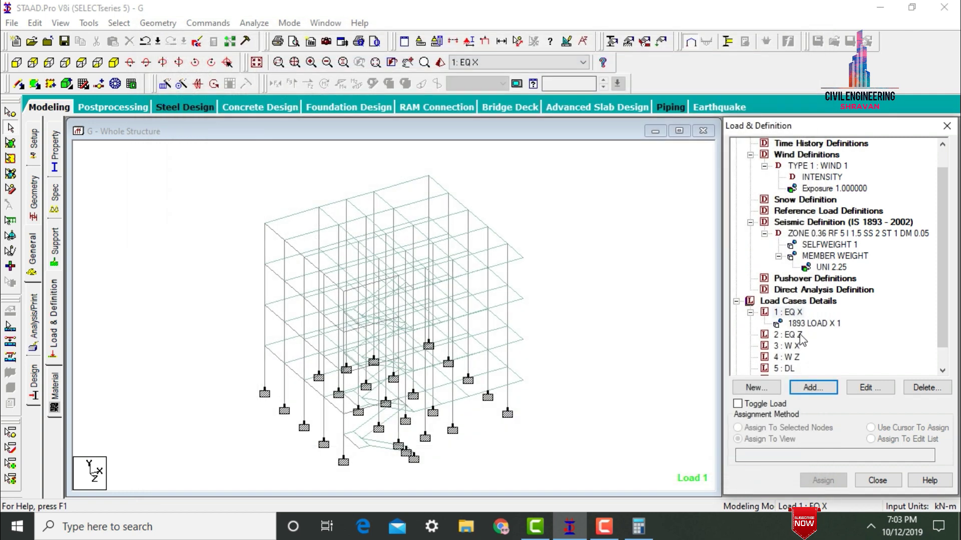
- Add a seismic load in the Z direction with a factor of 1 to load case EQ Z
left_click(800, 335)
left_click(806, 389)
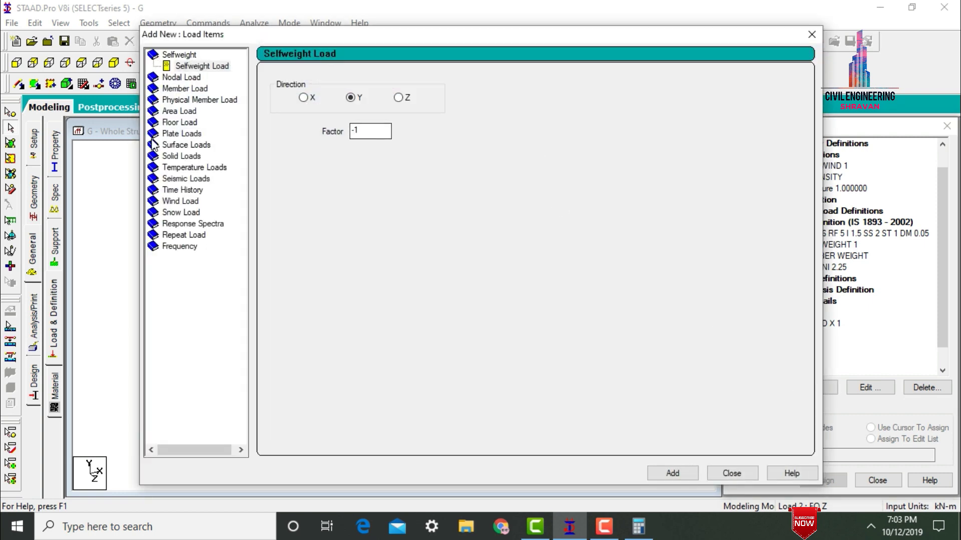
left_click(184, 177)
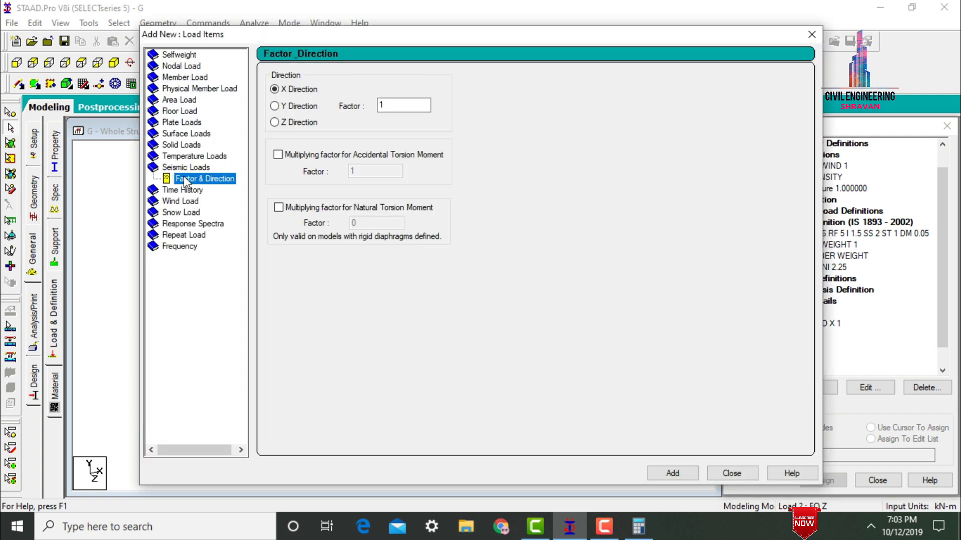
left_click(298, 123)
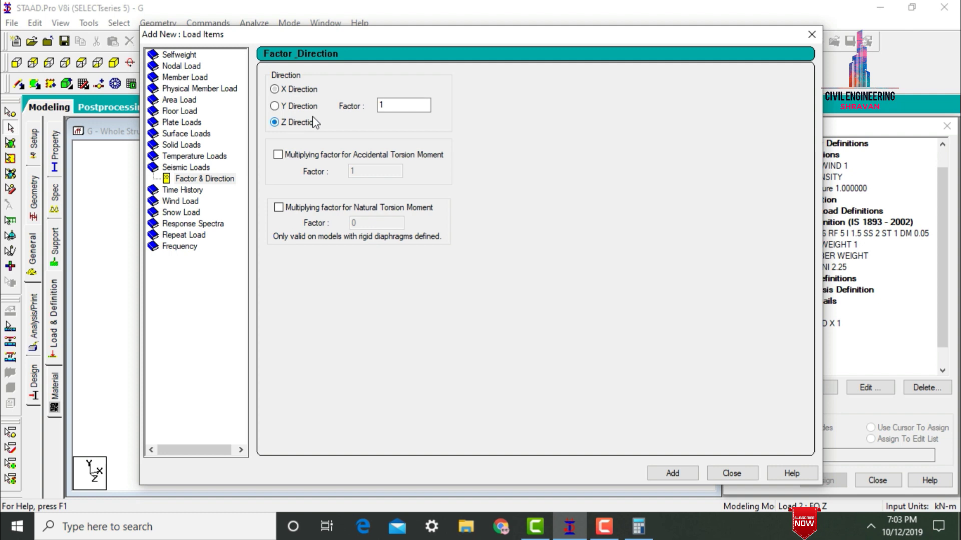
left_click(668, 473)
left_click(720, 476)
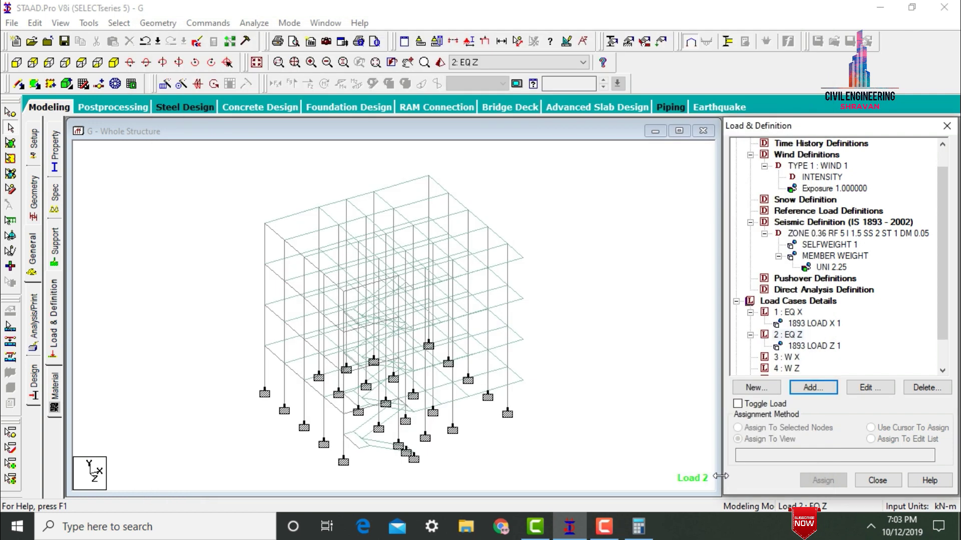
- Add a type 1 wind load on the X windward face with a factor of 1 to load case W X
left_click(793, 359)
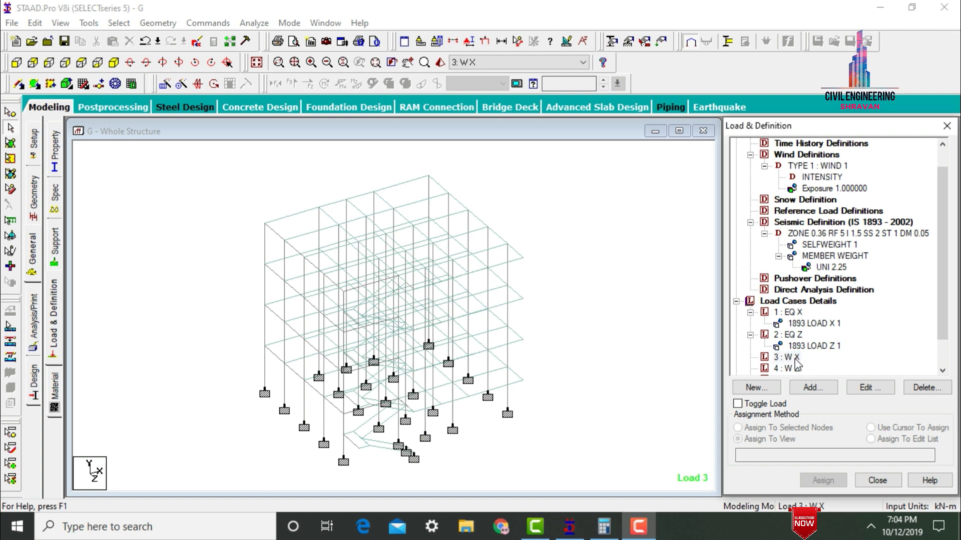
left_click(811, 388)
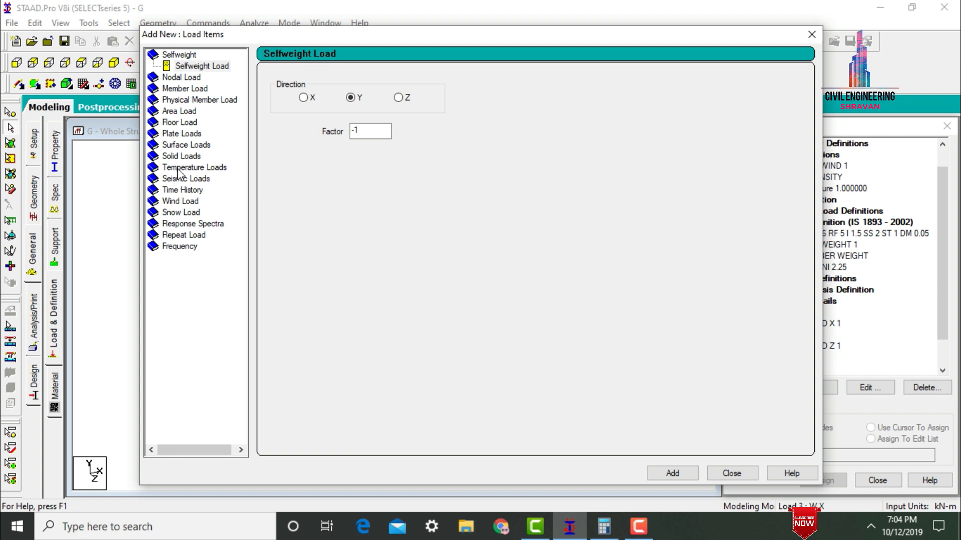
left_click(180, 203)
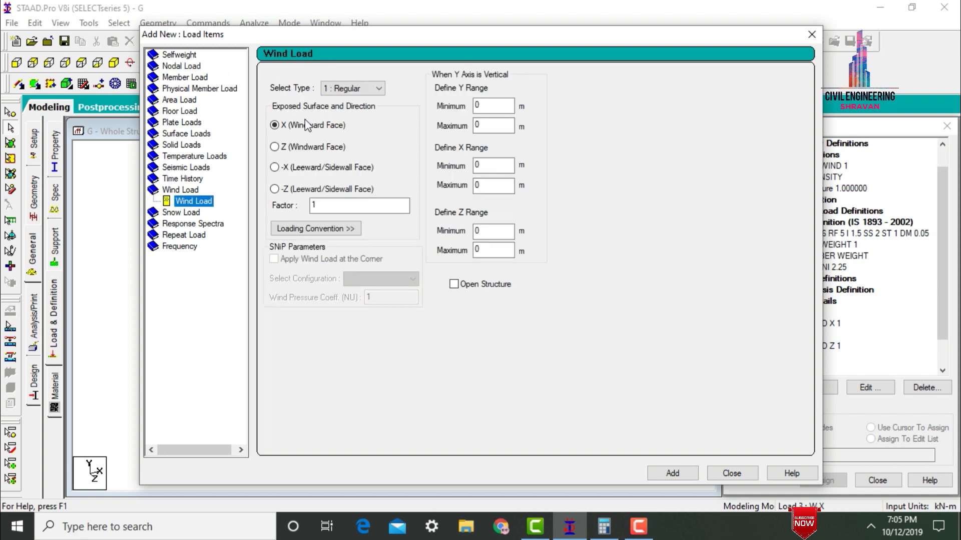
left_click(325, 203)
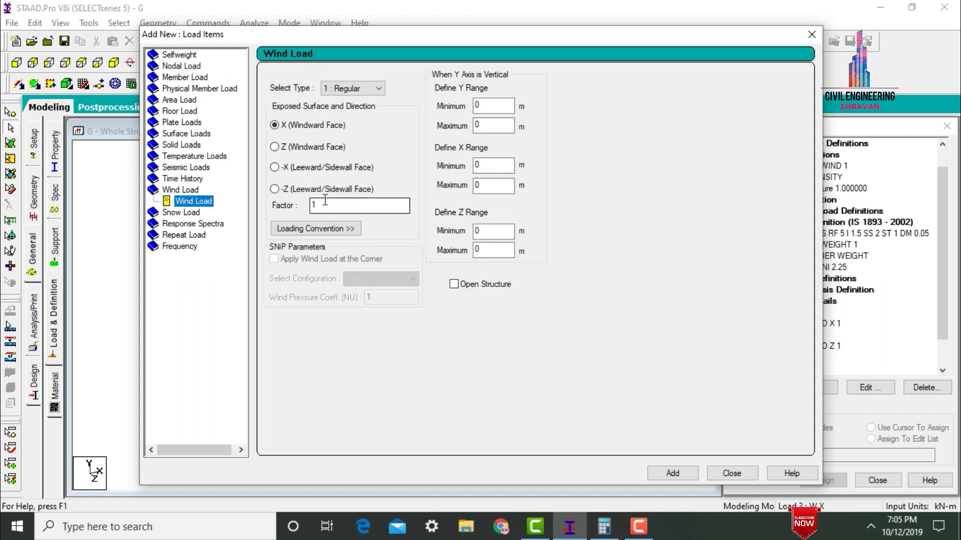
left_click(686, 478)
- Add a second X windward wind load with a factor of -1 to load case W X, and save the modified structure
left_click(388, 206)
left_click_drag(387, 206, 265, 206)
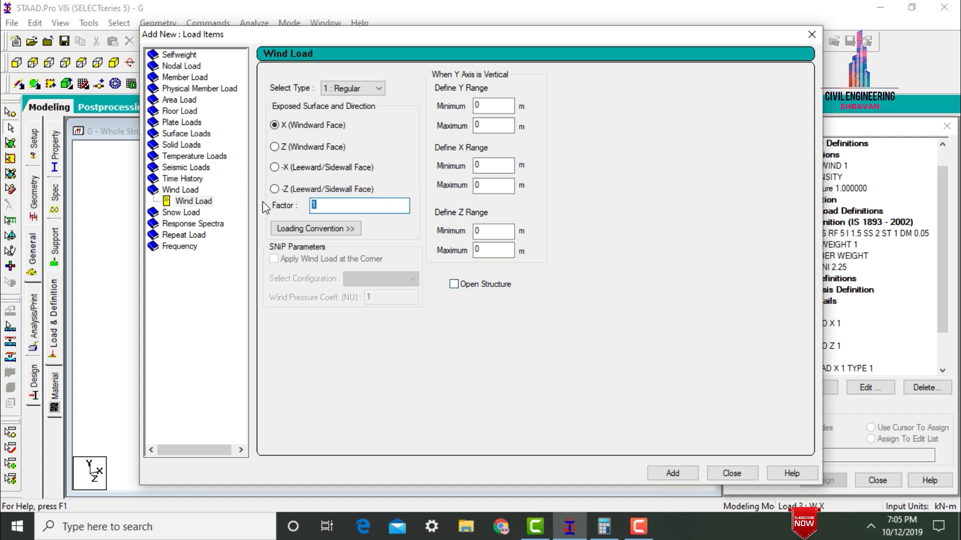
type("-1")
key("Return")
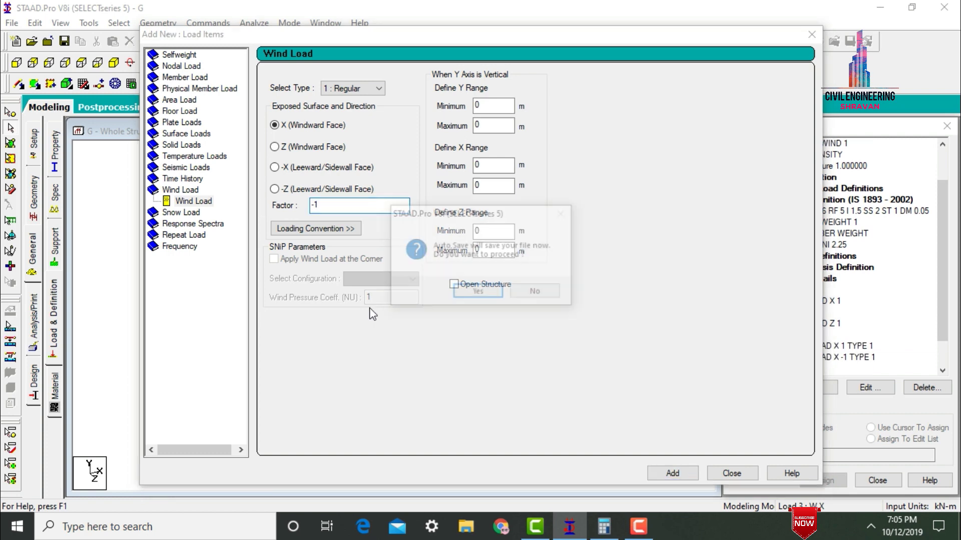
left_click(478, 292)
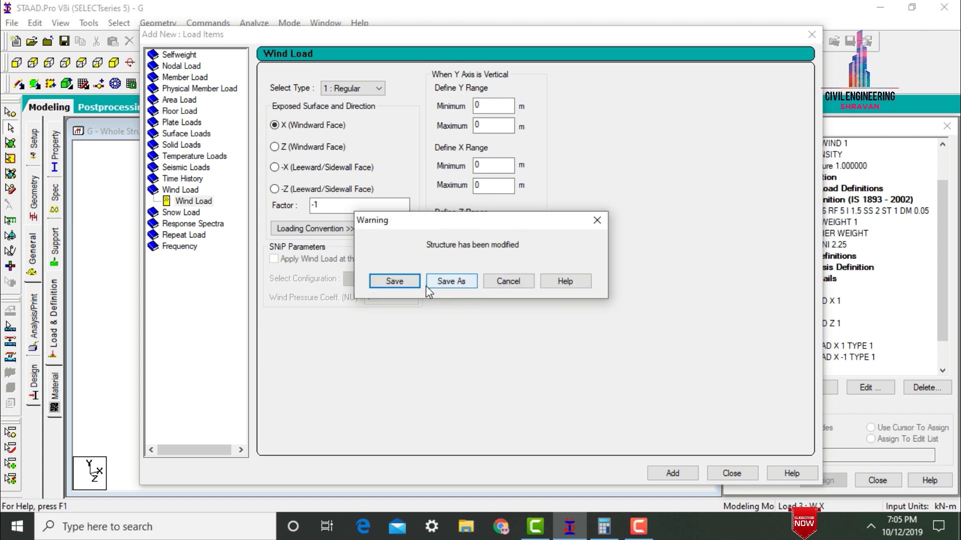
left_click(393, 280)
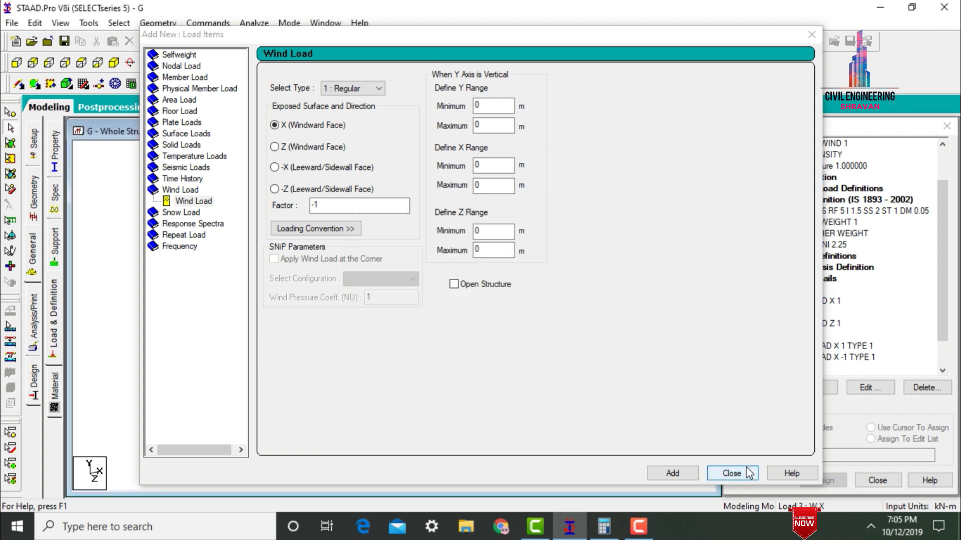
- Add a type 1 wind load on the Z windward face with a factor of 1 to load case W Z
left_click(746, 473)
left_click(787, 368)
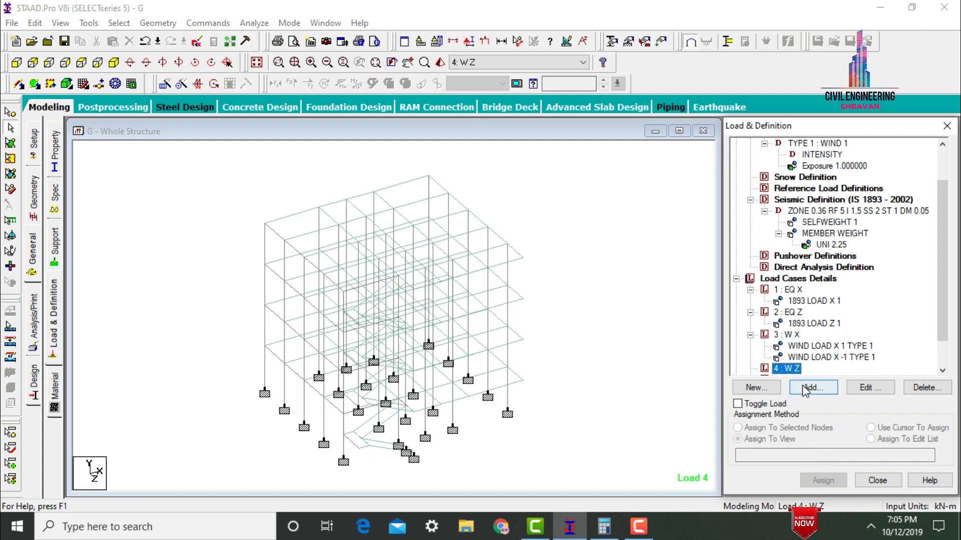
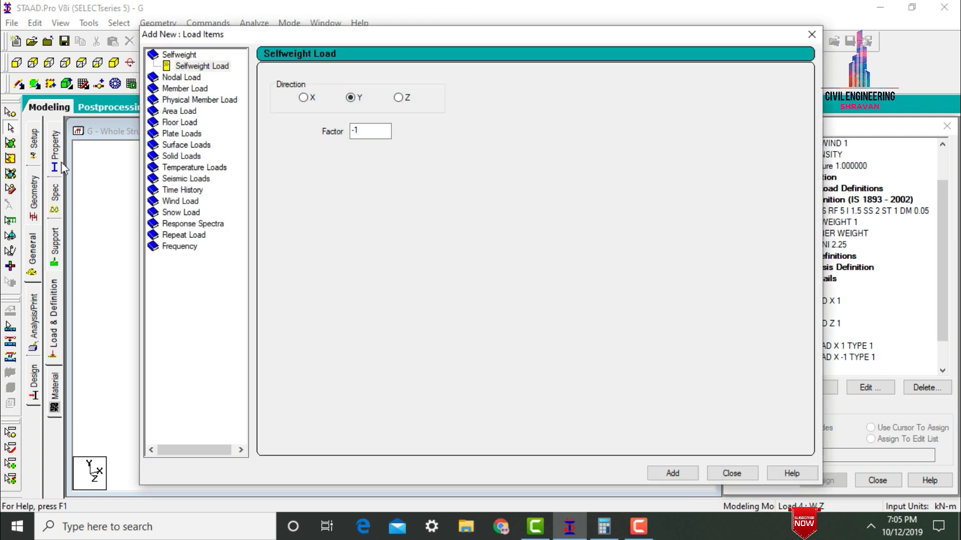
left_click(150, 207)
left_click(300, 148)
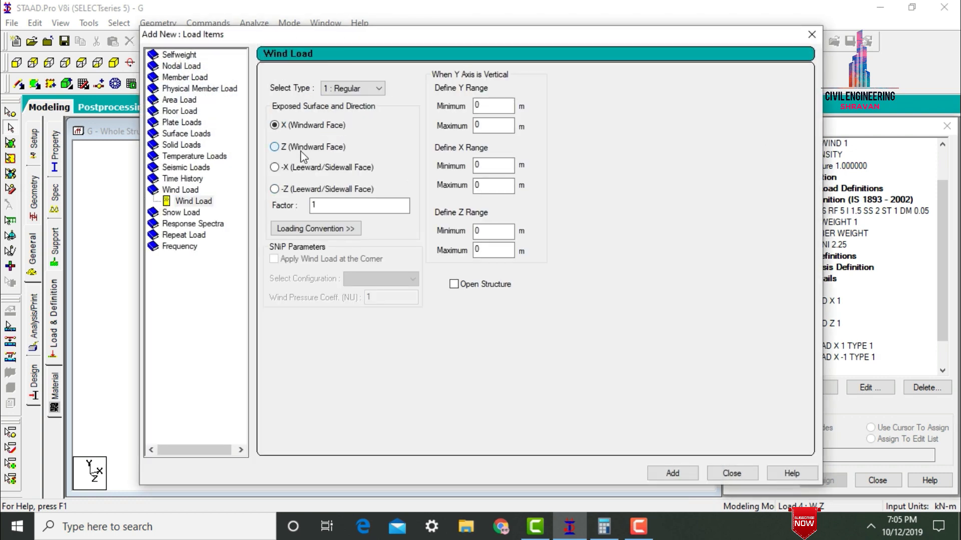
left_click(697, 474)
- Add a second Z windward wind load with a factor of -1 to load case W Z
double_click(358, 205)
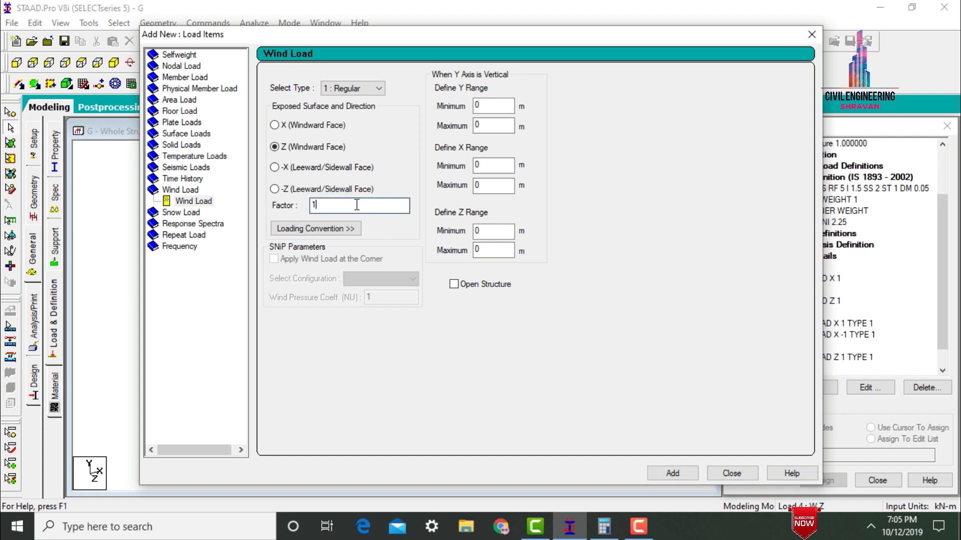
type("-1")
key("Return")
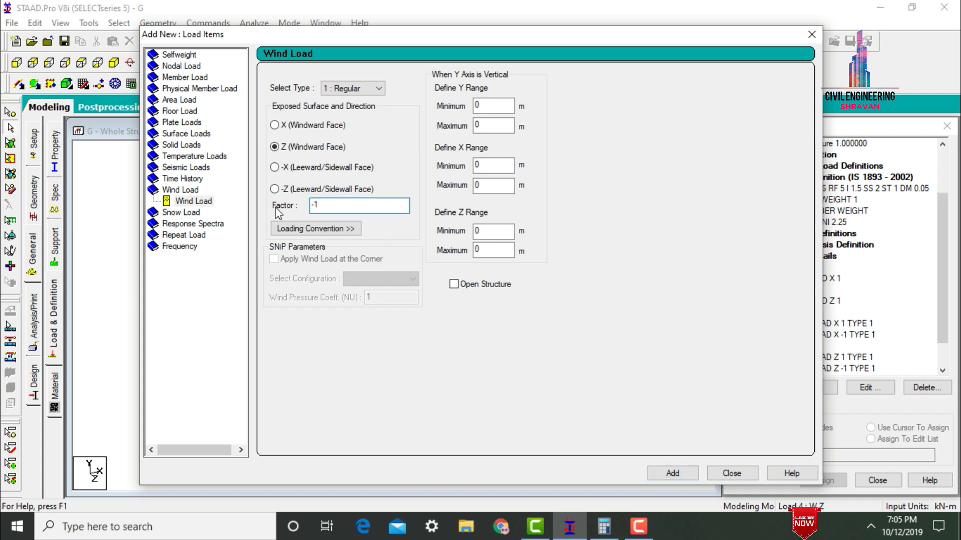
left_click(730, 473)
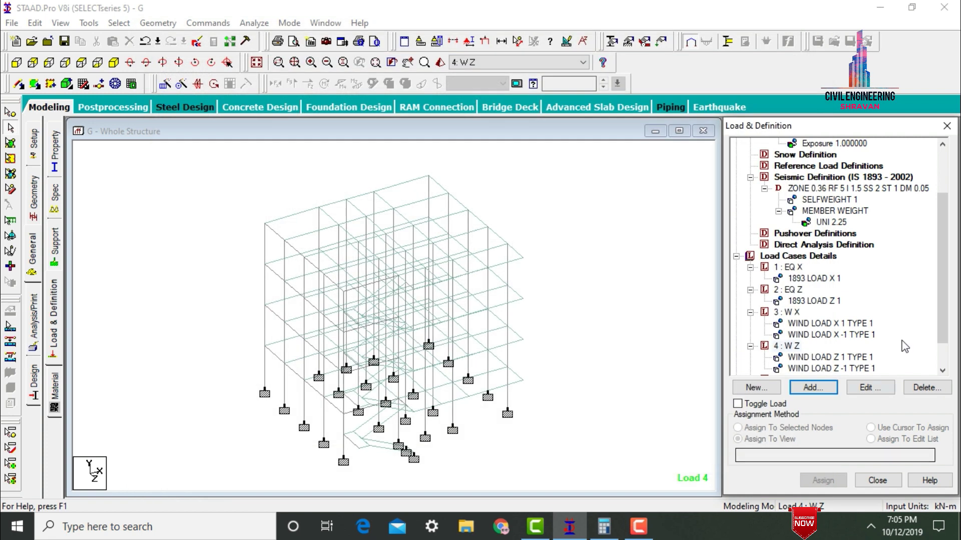
- Add a selfweight load in the Y direction with a factor of -1 to load case DL
scroll(940, 306, "down", 1)
left_click(783, 346)
left_click(807, 388)
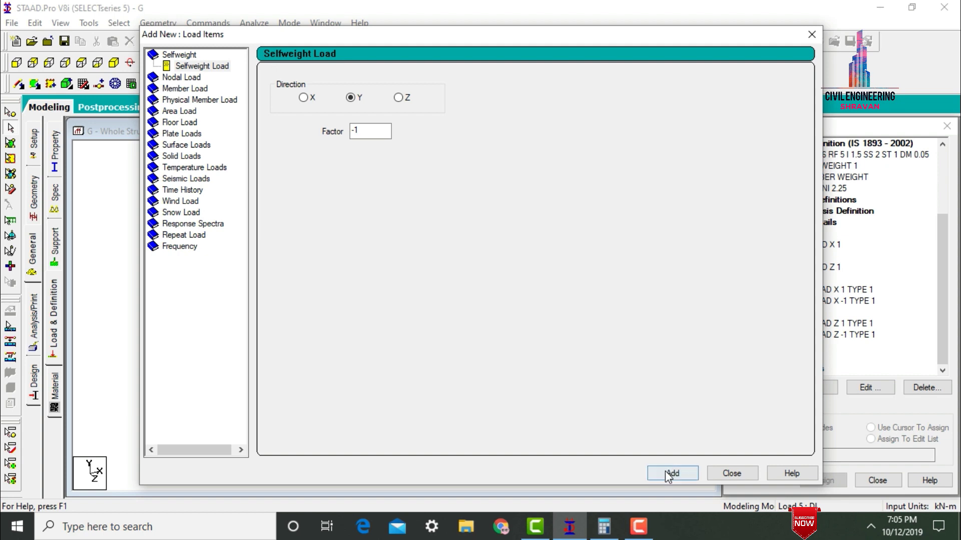
left_click(665, 470)
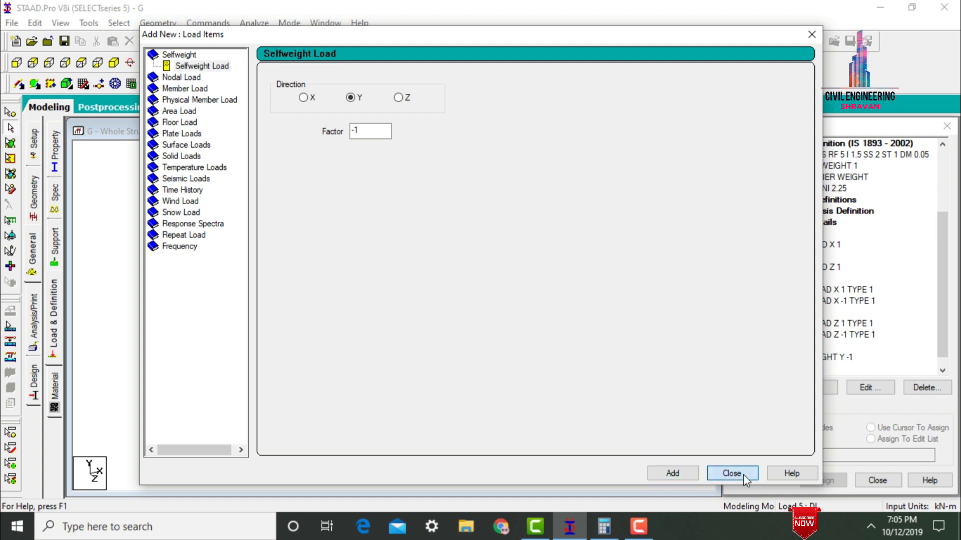
left_click(743, 475)
- Add a floor load of -3 kN/m2 in global Y over the Y range 3 to 12 m to load case LL
left_click(784, 368)
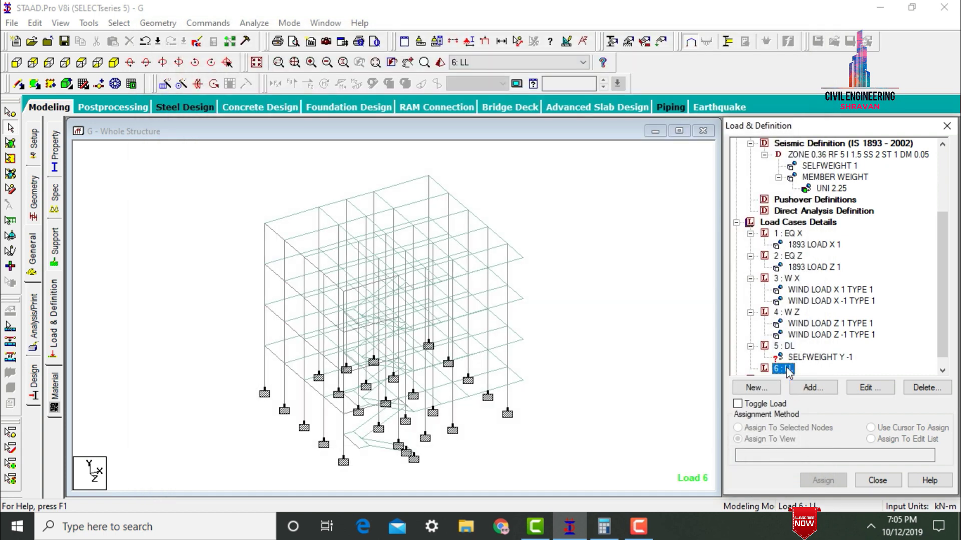
left_click(813, 388)
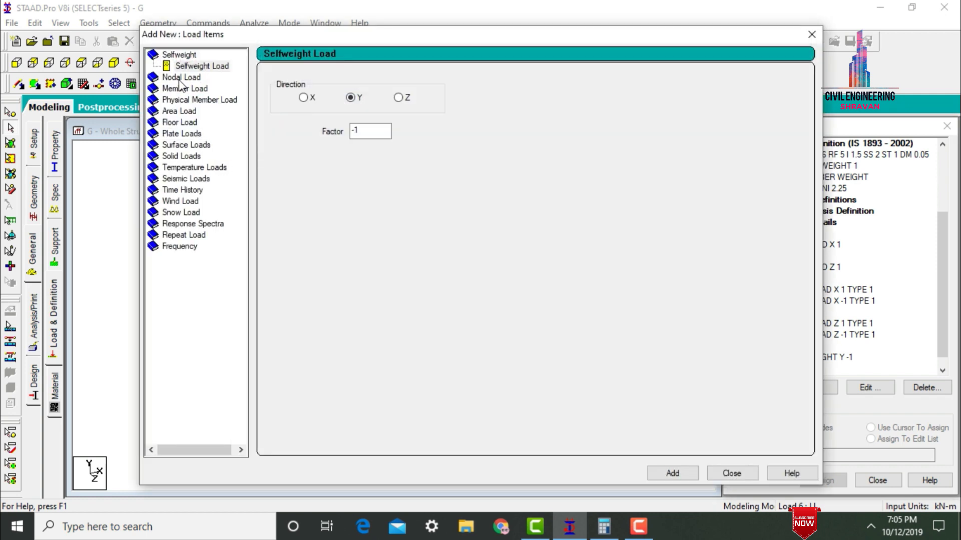
left_click(184, 123)
double_click(335, 145)
type("3")
key("Tab")
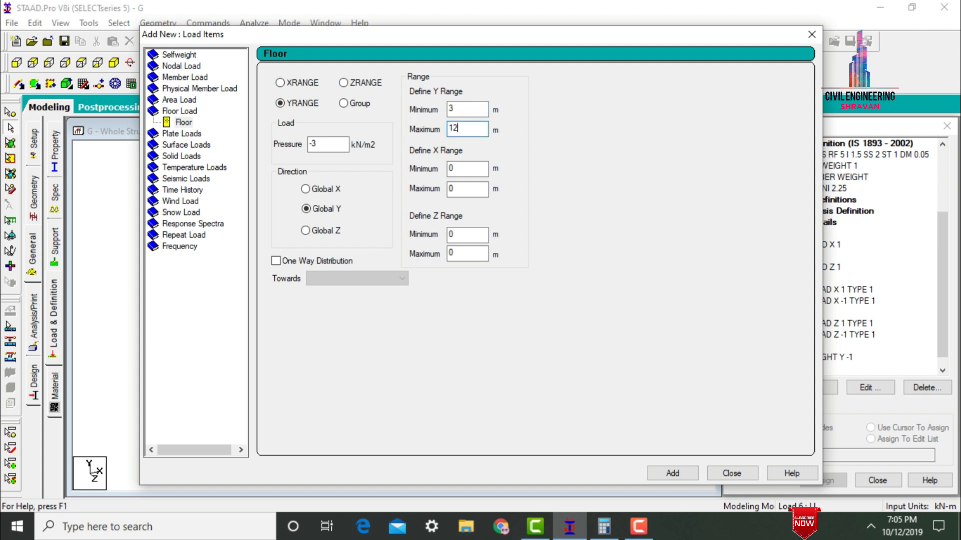
key("Return")
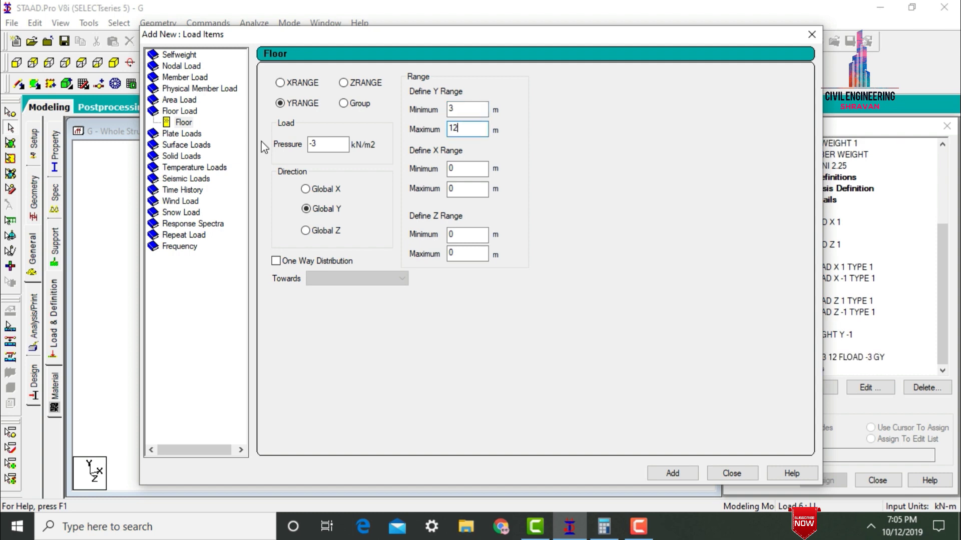
left_click(728, 472)
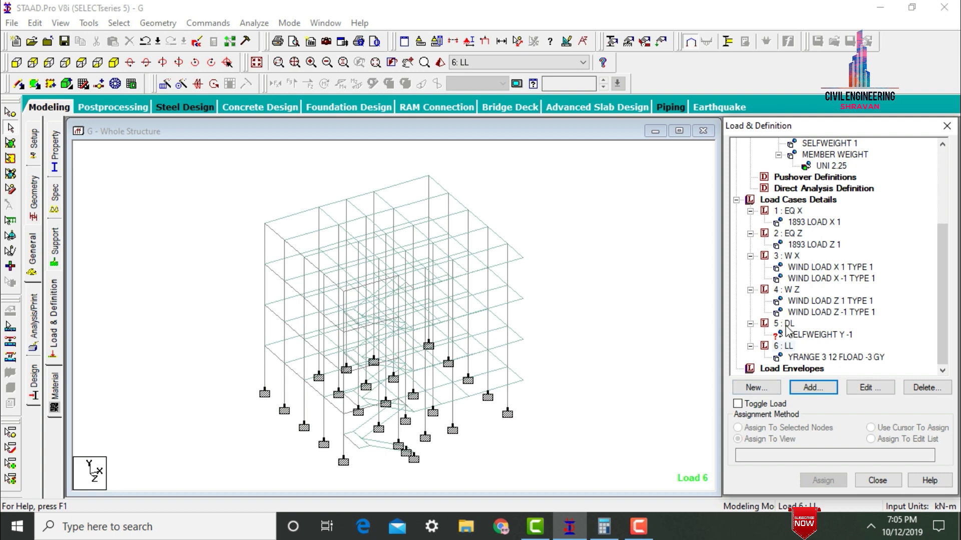
- Assign the dead load case's selfweight to all members in view
left_click(790, 333)
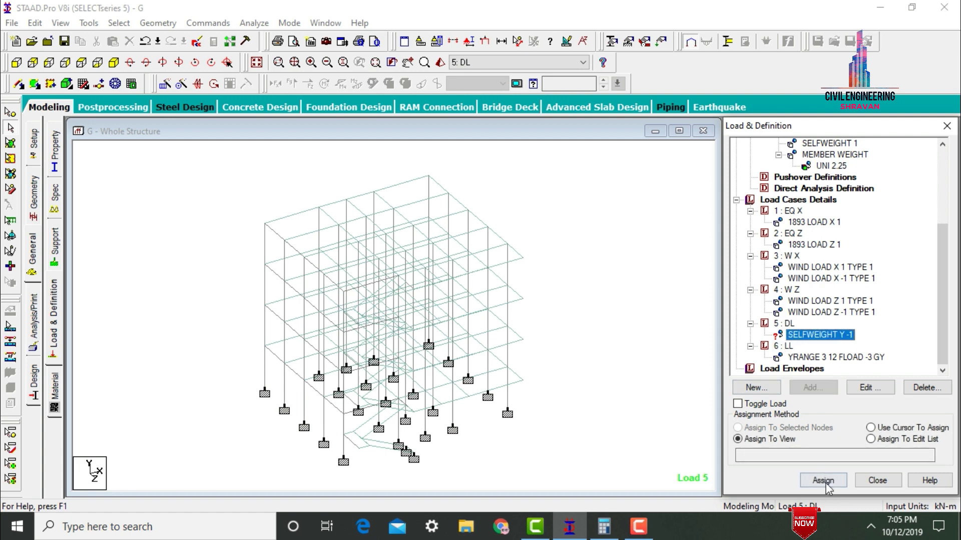
left_click(823, 481)
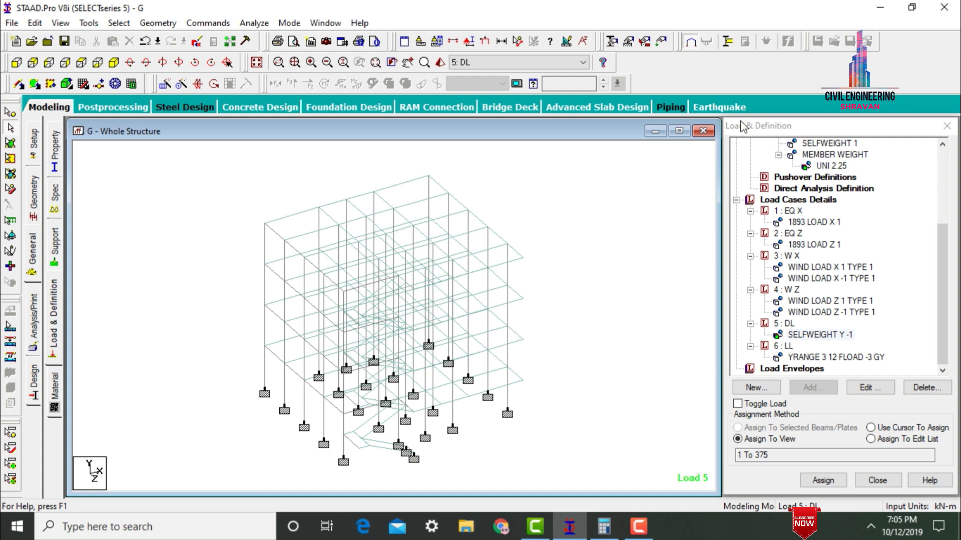
- Generate automatic load combinations from the Indian Code for the Genral_Structures category and add them to the load cases
left_click(784, 200)
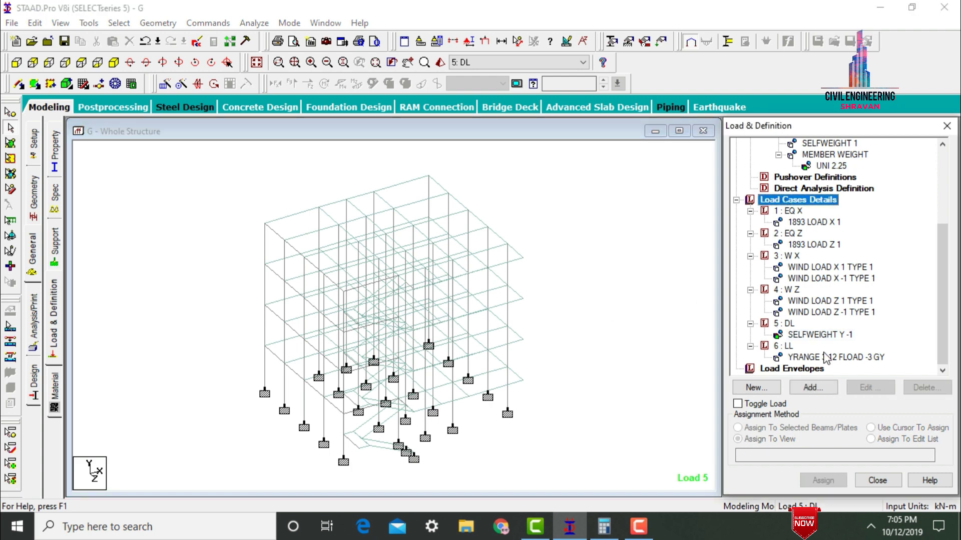
left_click(818, 386)
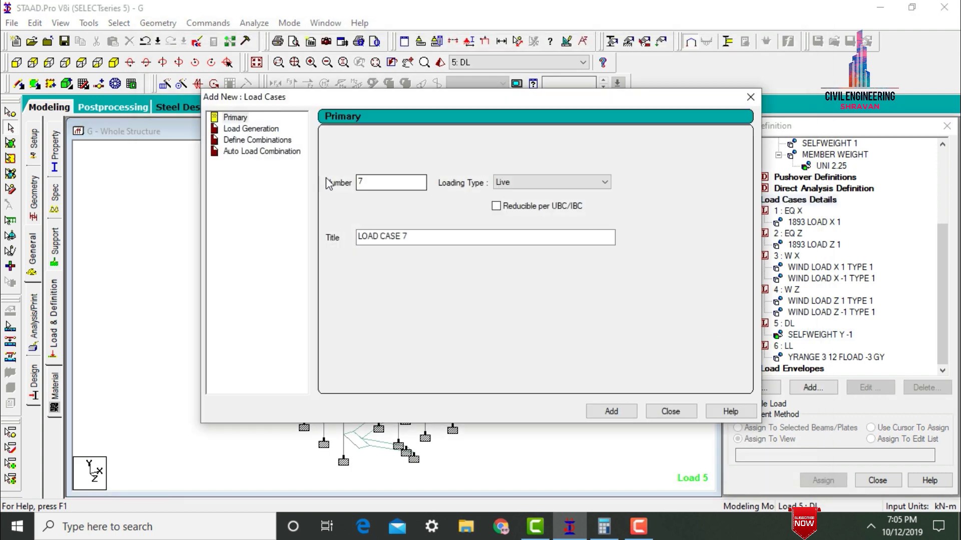
left_click(270, 153)
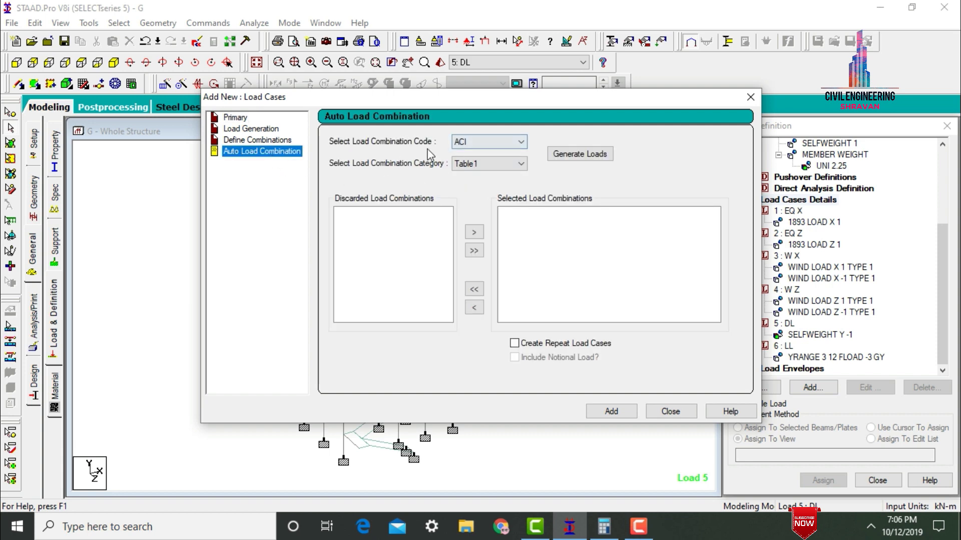
left_click(462, 143)
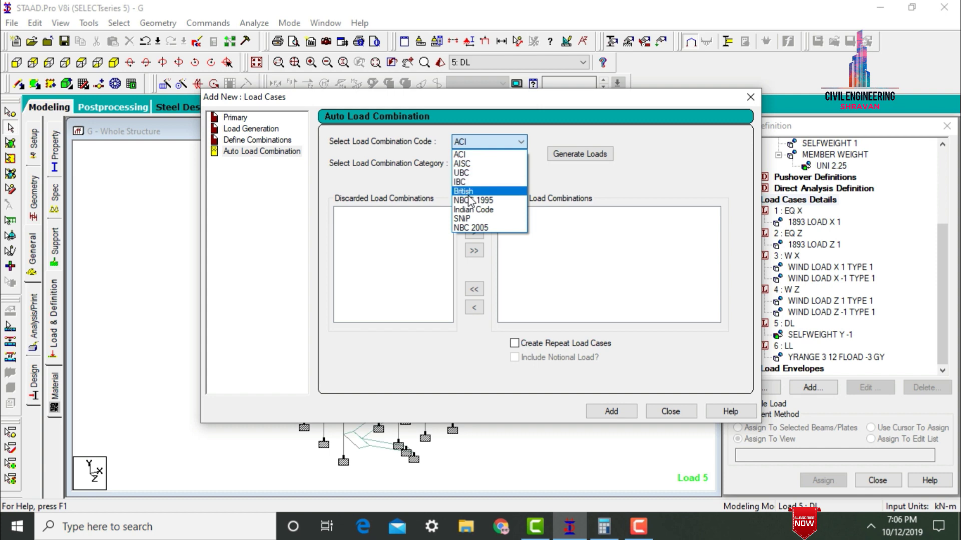
left_click(473, 210)
left_click(555, 157)
scroll(708, 291, "down", 1)
scroll(708, 291, "up", 1)
left_click(634, 411)
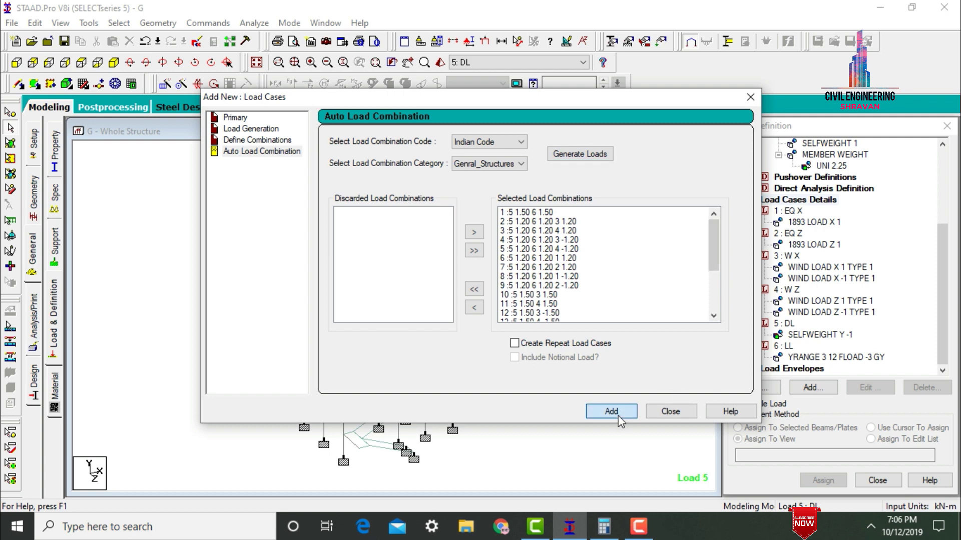
left_click(660, 410)
- Add a Perform Analysis command with the No Print option
left_click(36, 320)
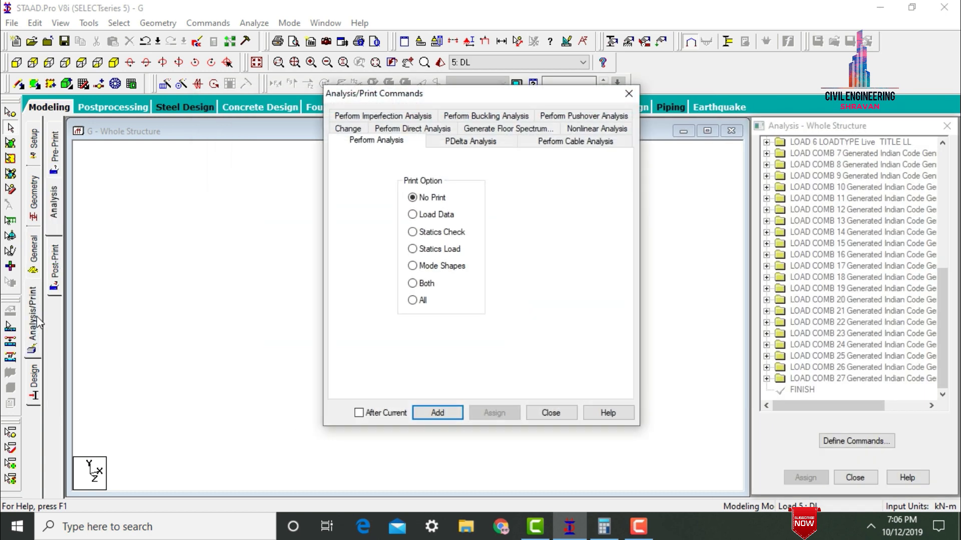
left_click(428, 411)
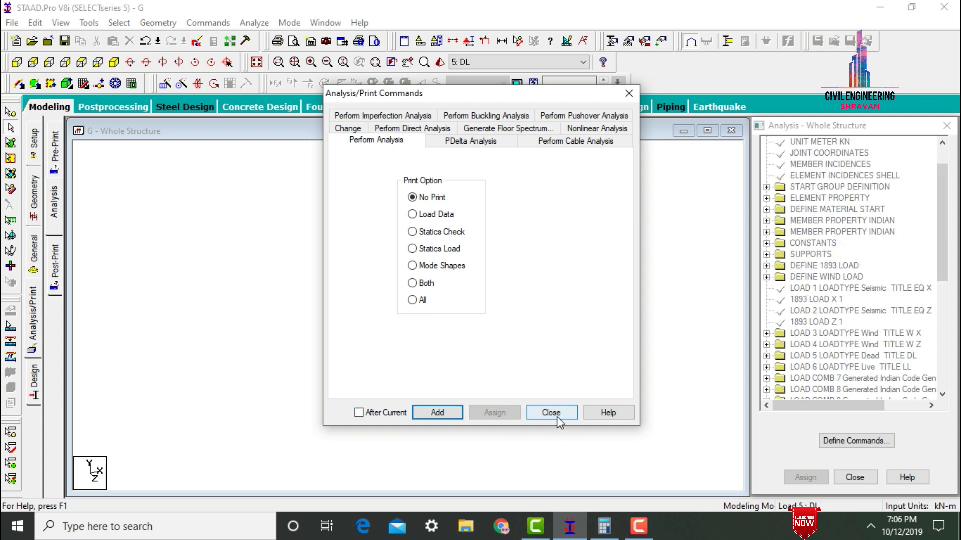
left_click(552, 413)
- Run the analysis of the structure
left_click(255, 23)
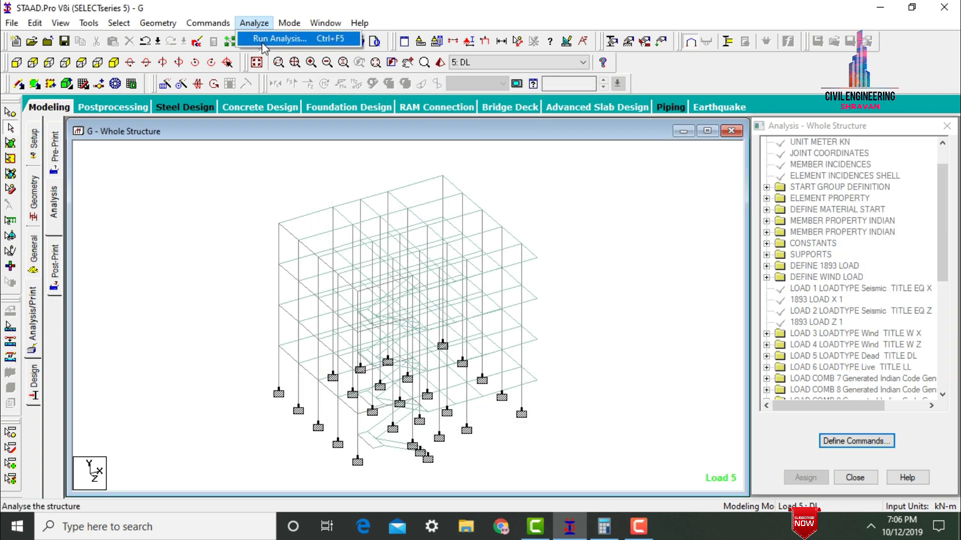
left_click(260, 39)
key("Return")
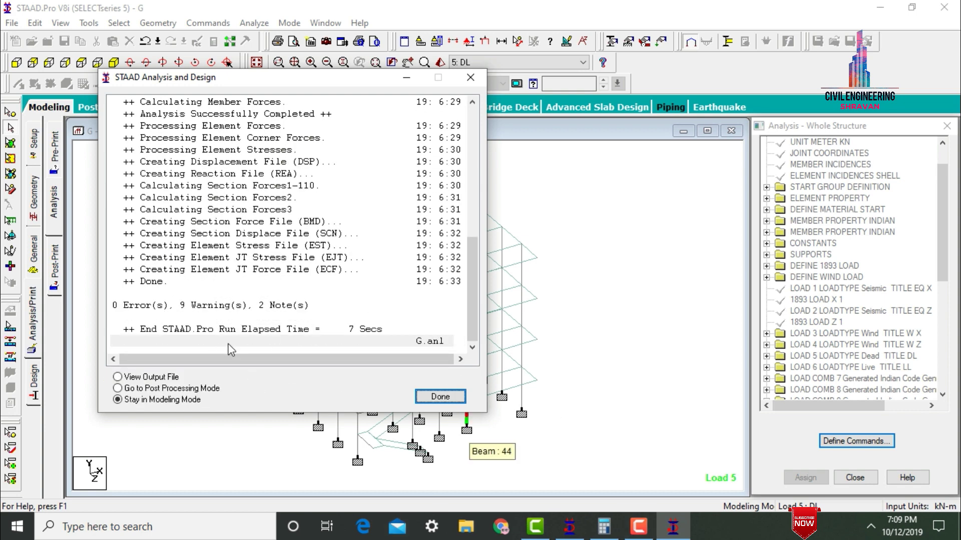
- Go to post-processing mode with all load cases selected for the results
left_click(168, 388)
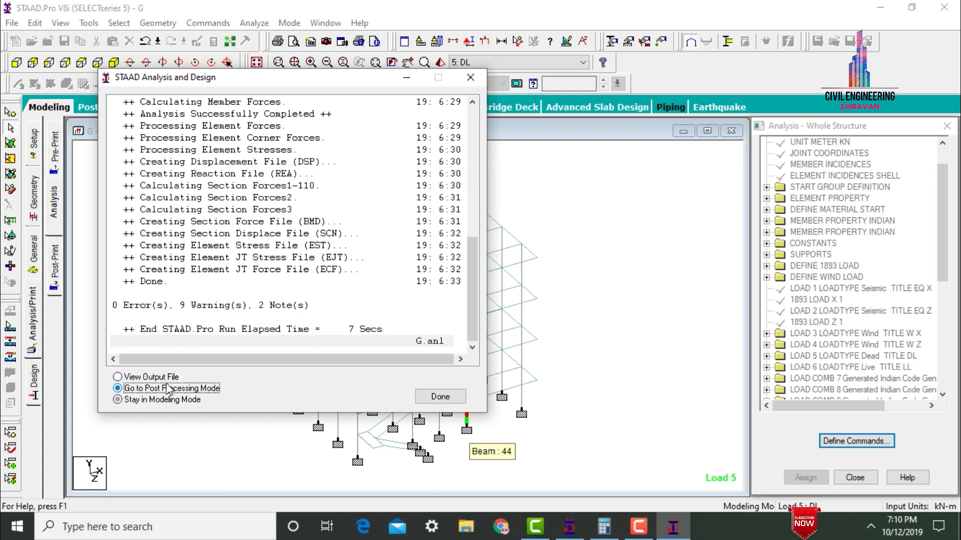
left_click(440, 397)
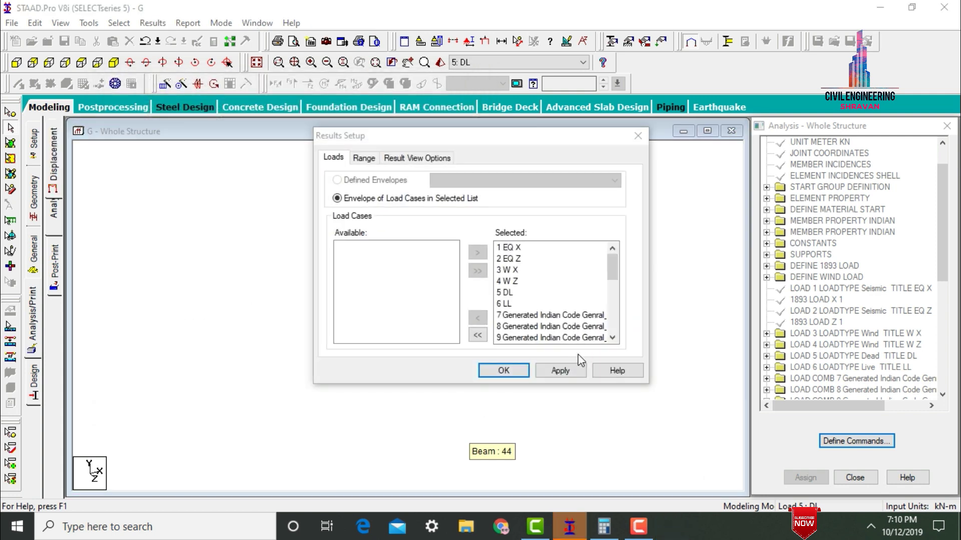
left_click(561, 371)
left_click(503, 371)
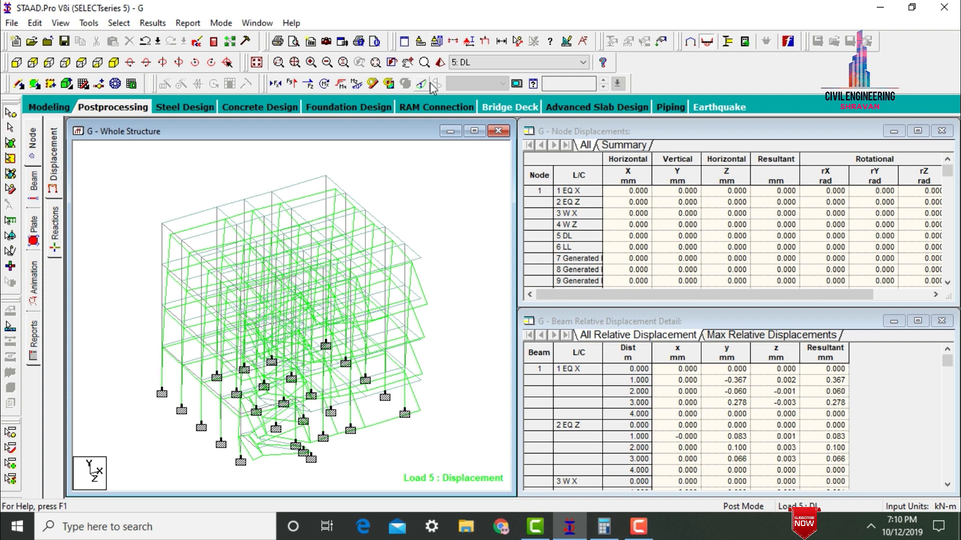
- Examine the structure's displaced shape under the primary load cases from EQ X to LL
left_click(456, 64)
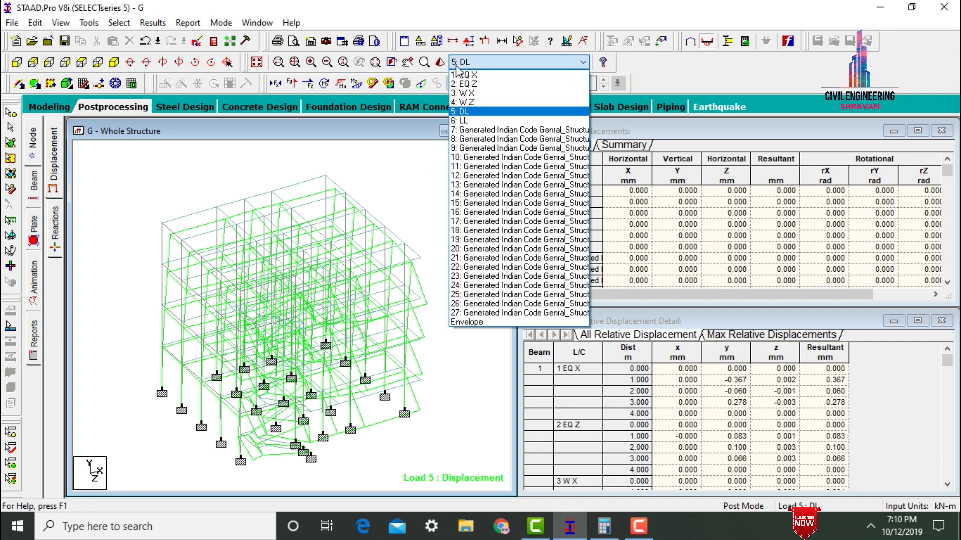
key("Up")
key("Up")
key("Up")
key("Up")
key("Down")
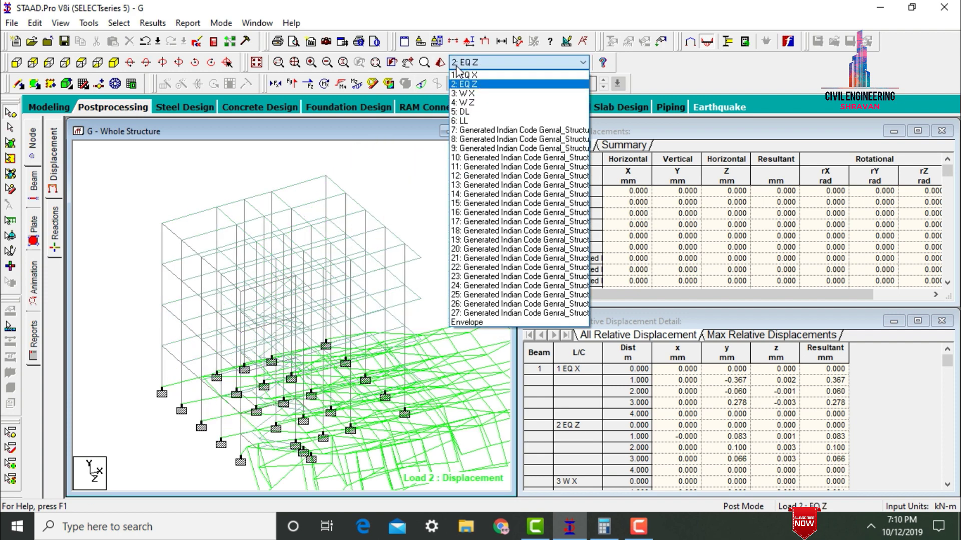
key("Down")
key("Down")
key("Down")
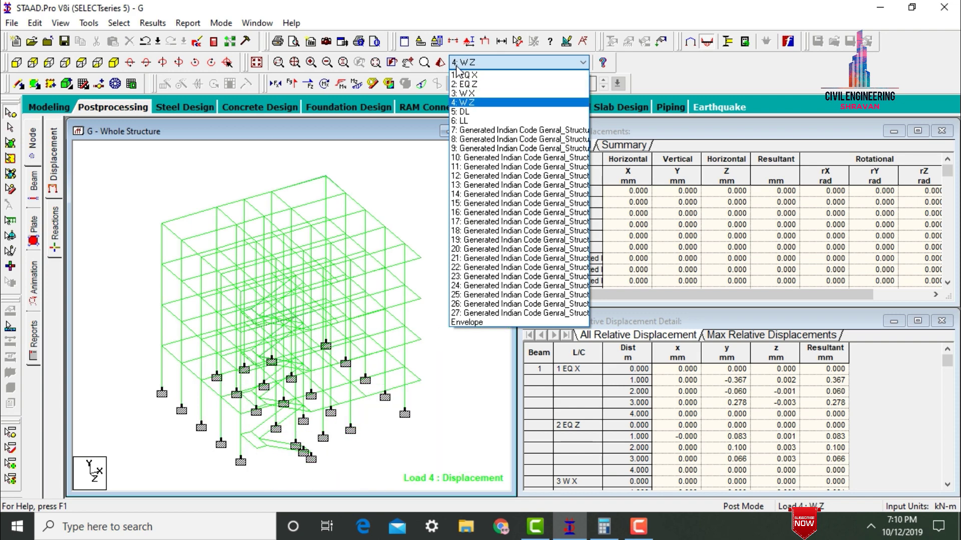
key("Down")
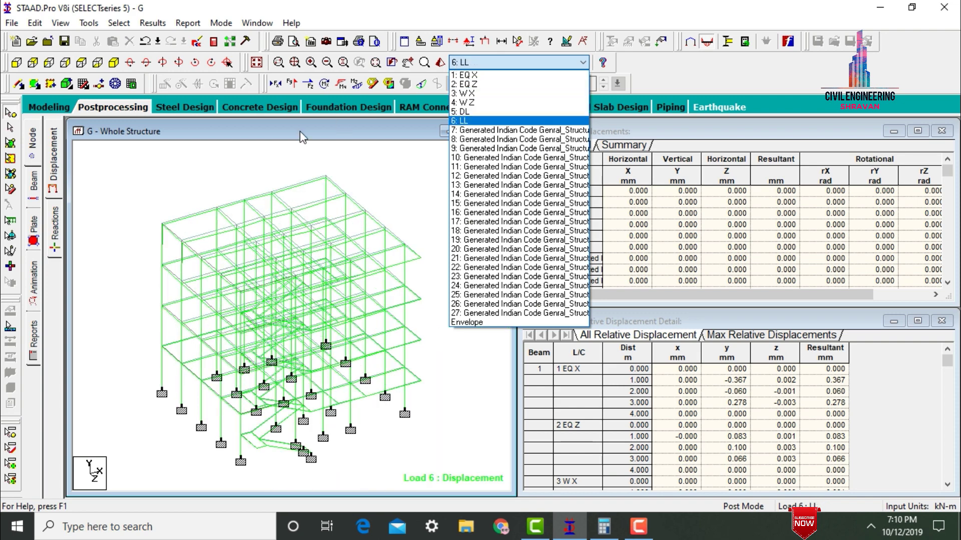
left_click(173, 181)
- Display the beam force results and view the Shear Y diagram for load case EQ Z
left_click(34, 185)
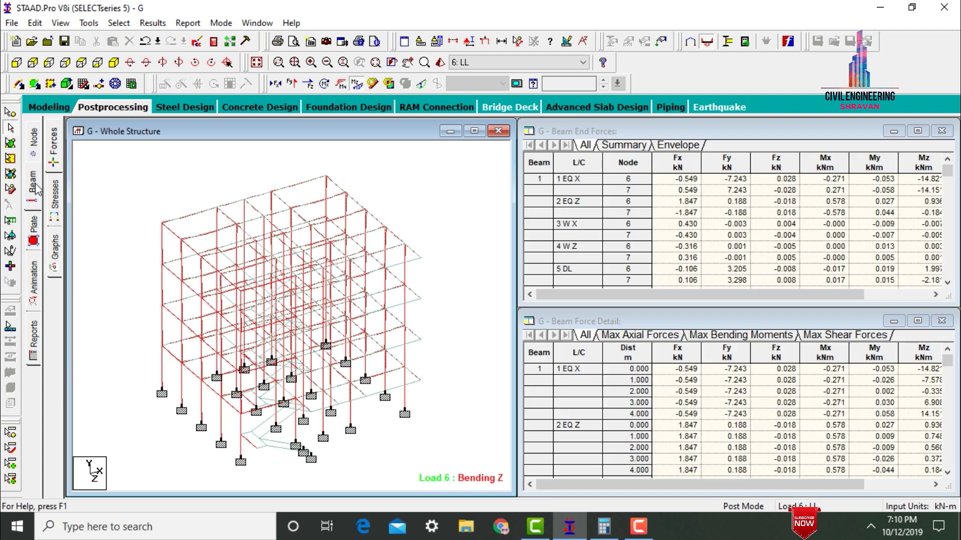
left_click(373, 84)
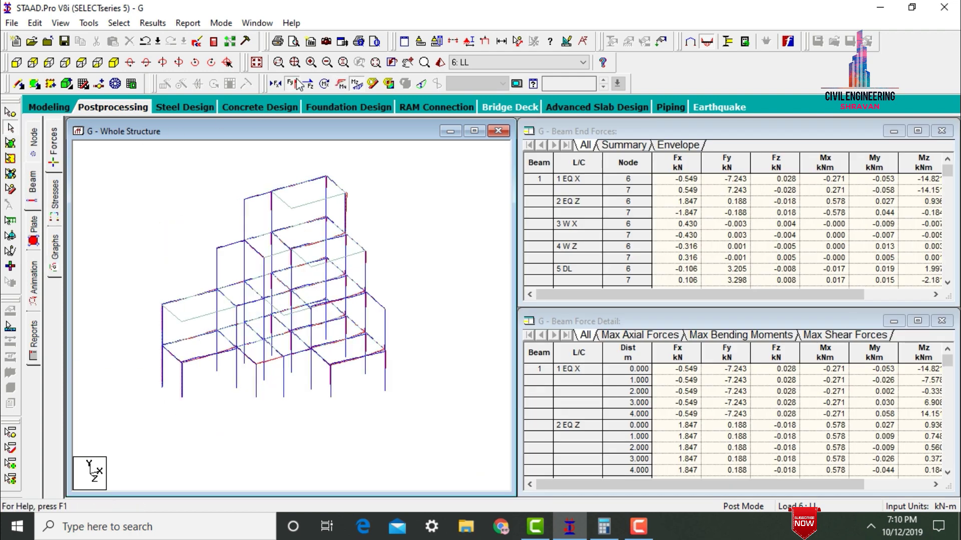
left_click(372, 84)
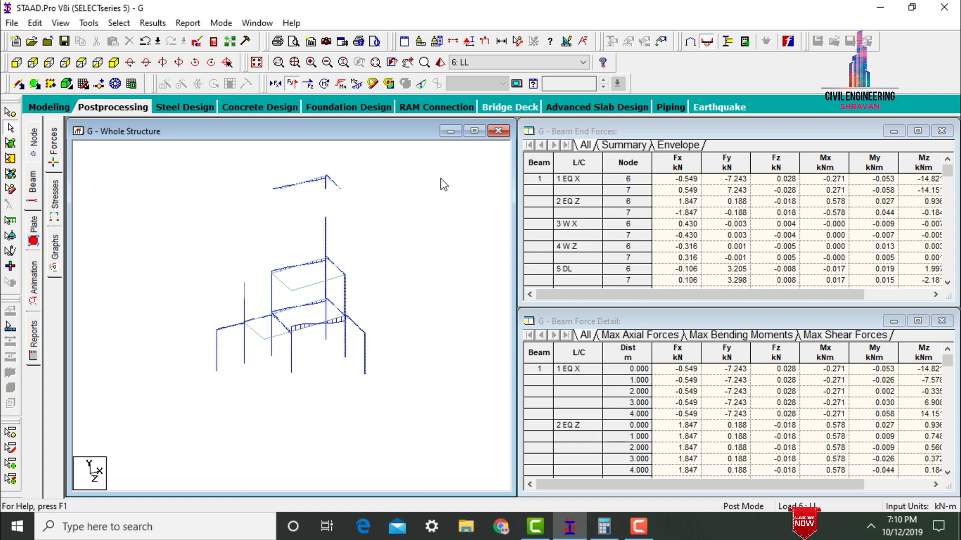
left_click(492, 61)
left_click(470, 73)
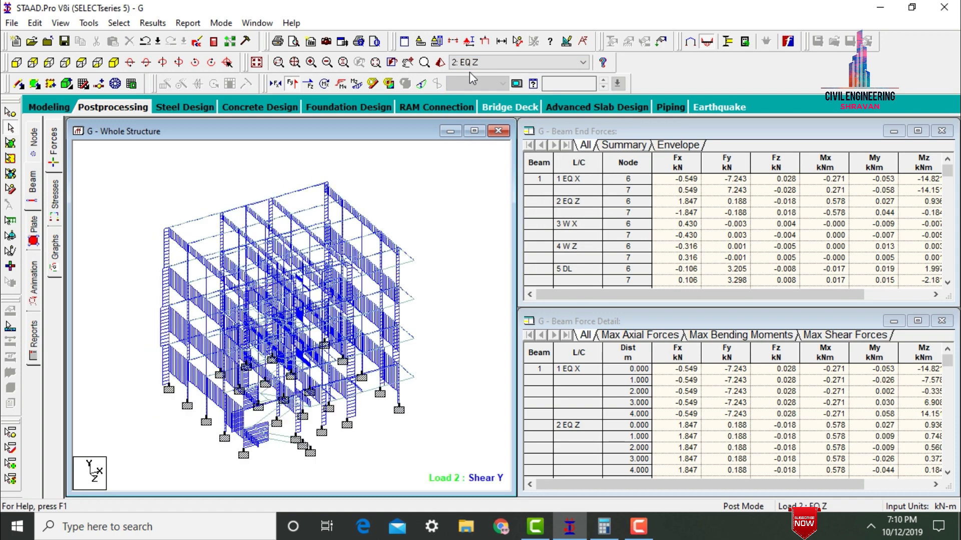
- Examine the Shear Y diagrams for the load cases after EQ Z, up to generated Indian Code combination 7
key("Down")
key("Down")
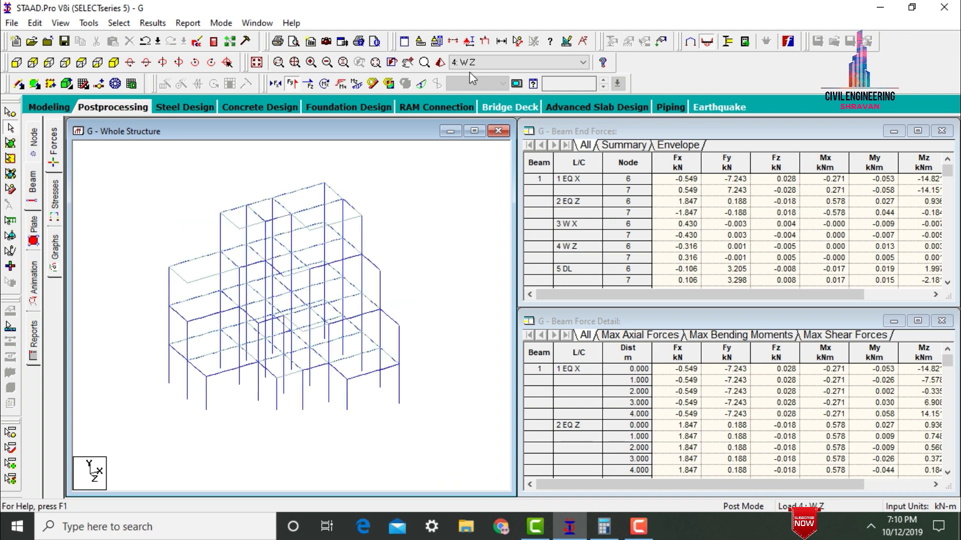
key("Down")
key("Down")
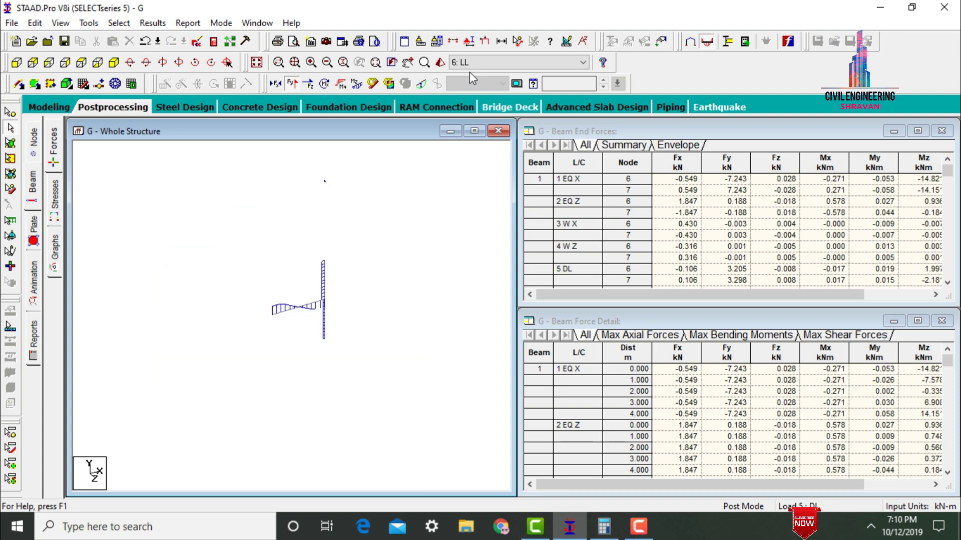
key("Down")
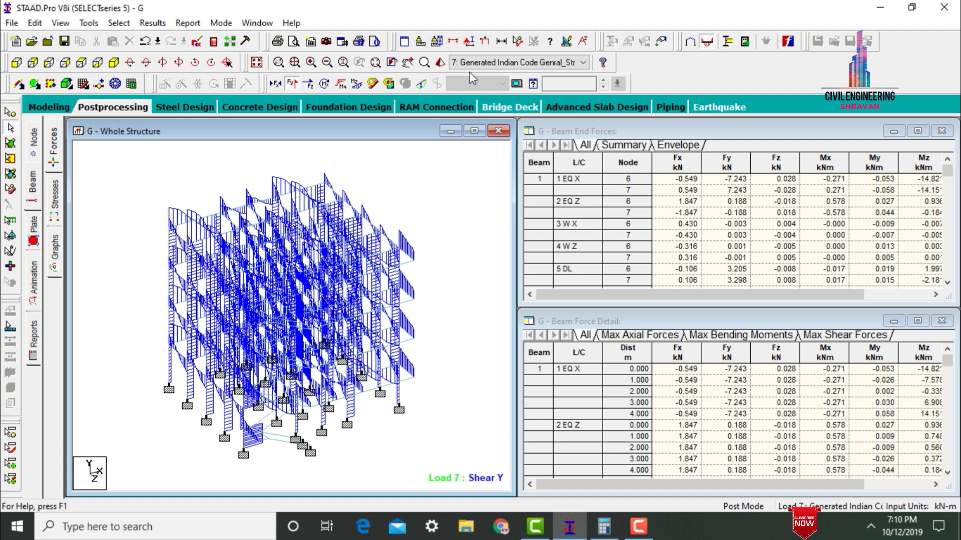
- Replace the Shear Y diagram with the Bending Z diagram and show it for load case EQ X
left_click(357, 83)
left_click(292, 84)
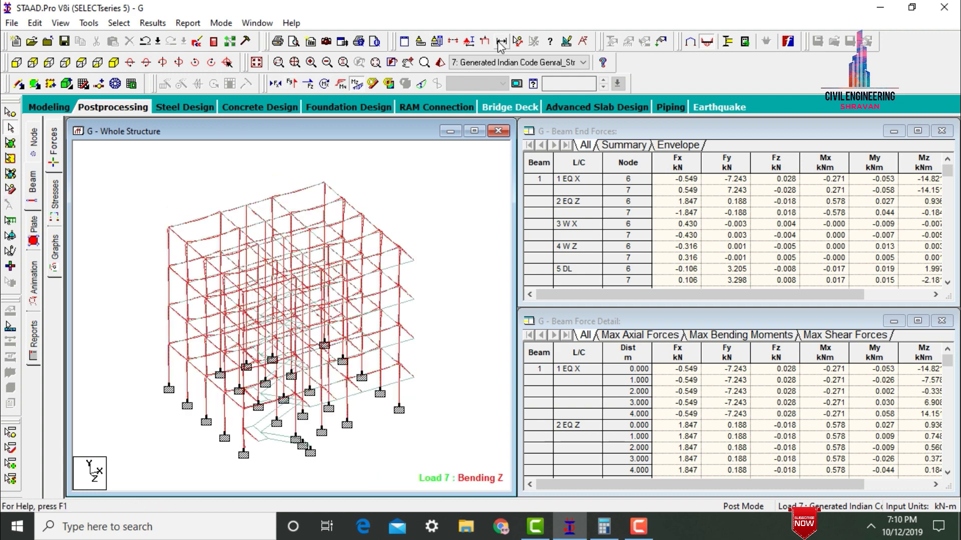
left_click(502, 63)
left_click(475, 74)
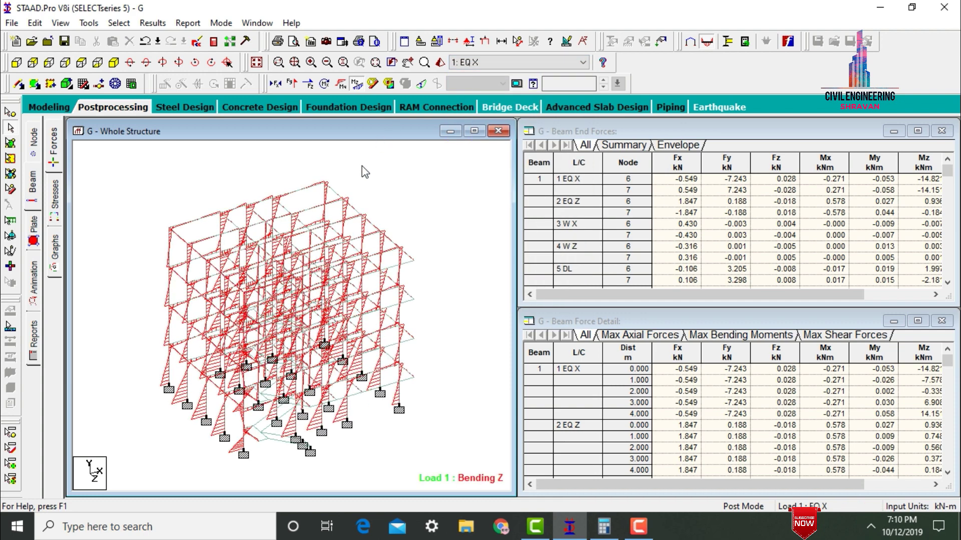
- Examine the Bending Z diagrams for the remaining primary load cases, from EQ Z through LL
left_click(490, 61)
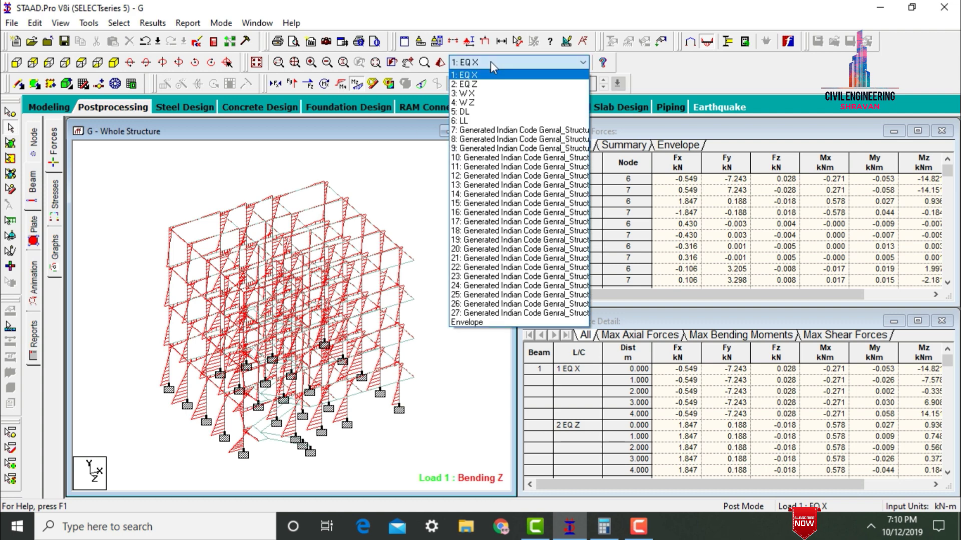
key("Down")
key("Down")
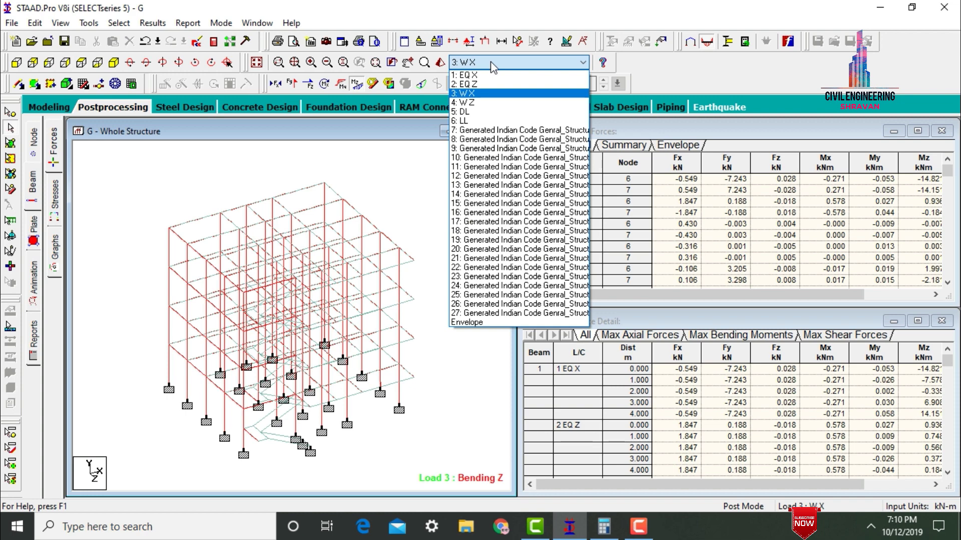
key("Down")
key("Down")
key("Down")
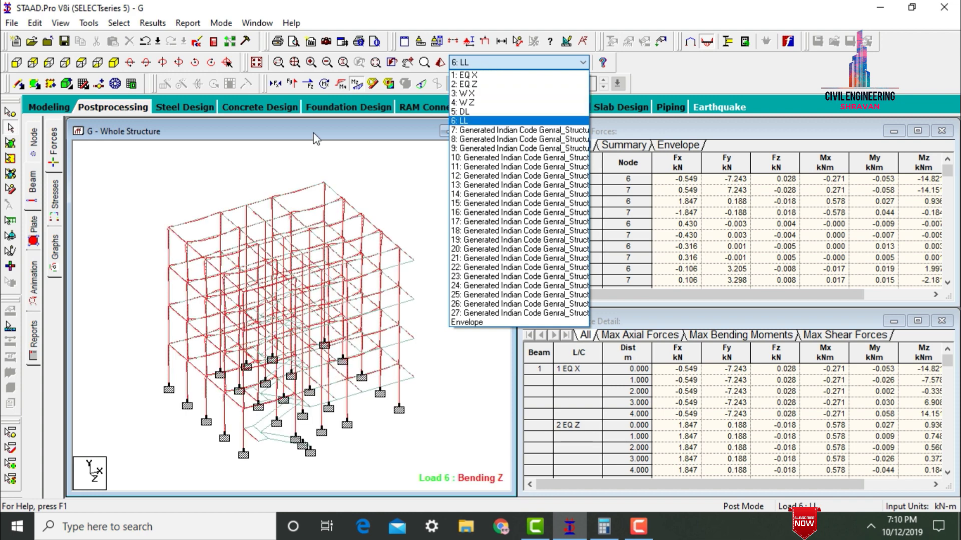
key("Return")
- Display the plate stress contours for load case LL with the stress type set to Max Absolute
left_click(33, 226)
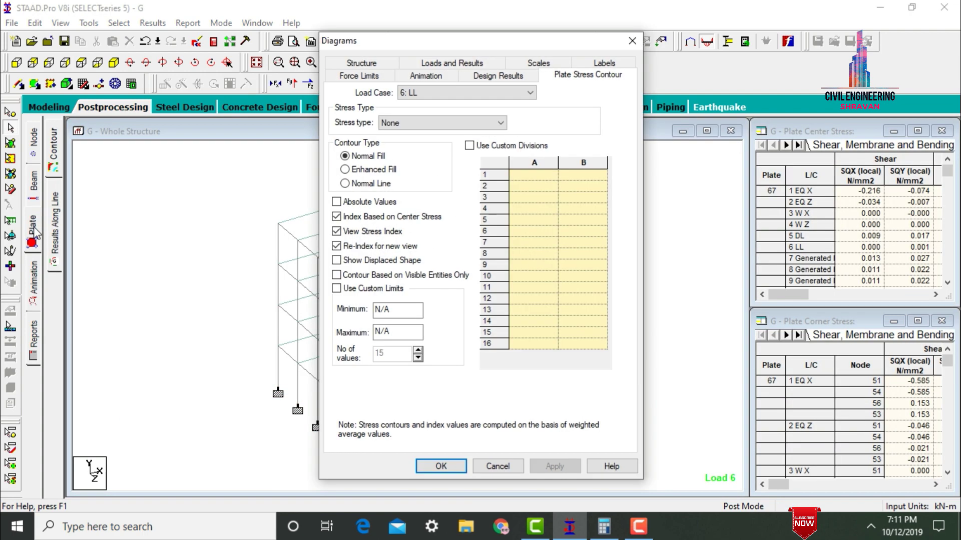
left_click(415, 123)
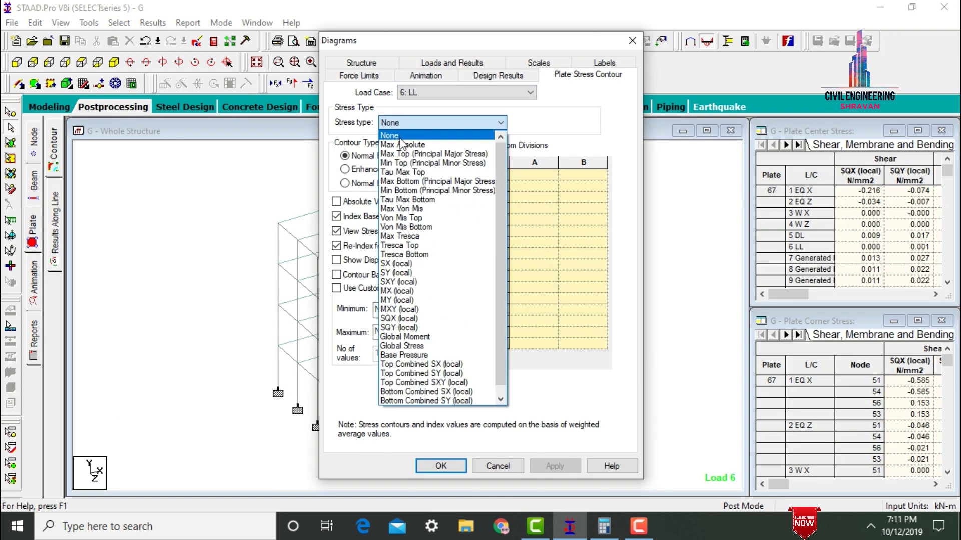
left_click(403, 147)
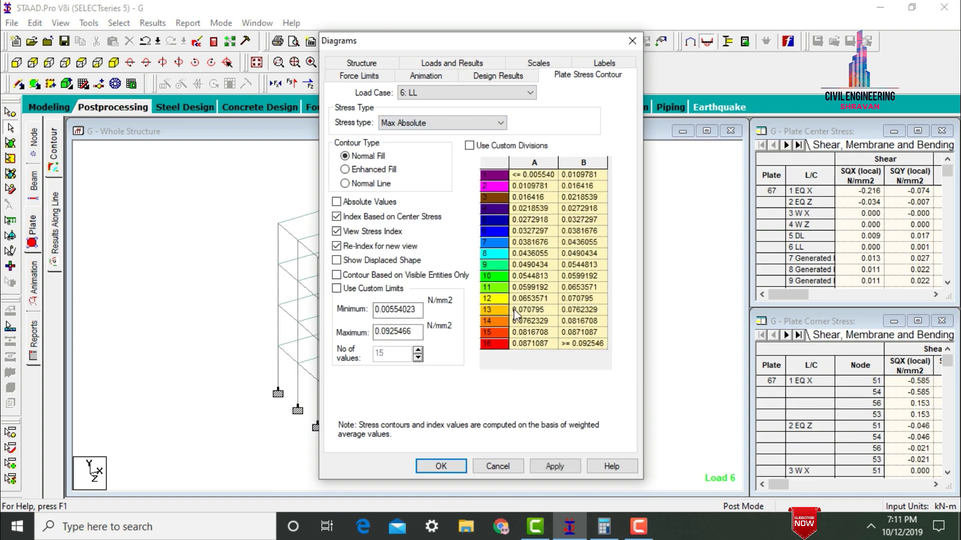
left_click(554, 466)
left_click(461, 469)
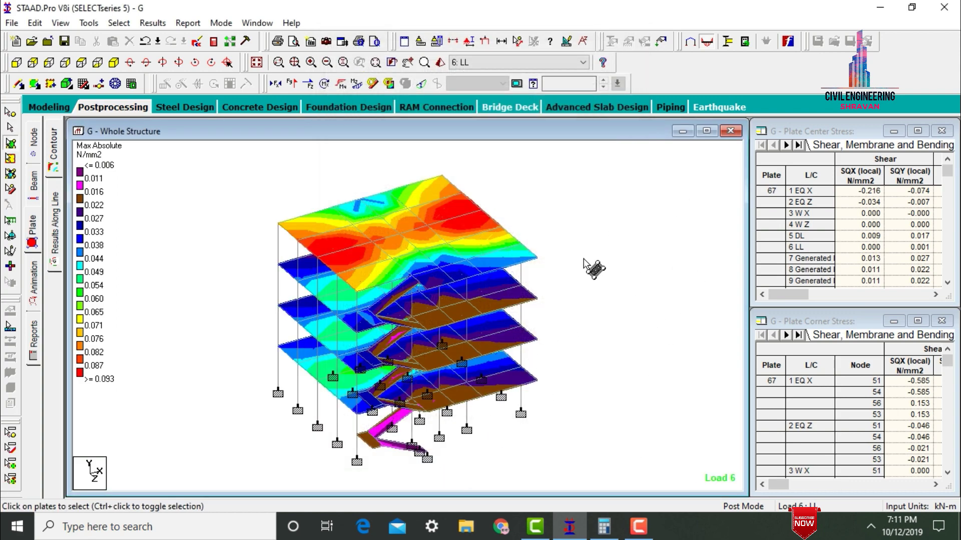
- Examine the Max Absolute plate stress contours from EQ X to generated combination 7, and return to load case W Z
left_click(453, 65)
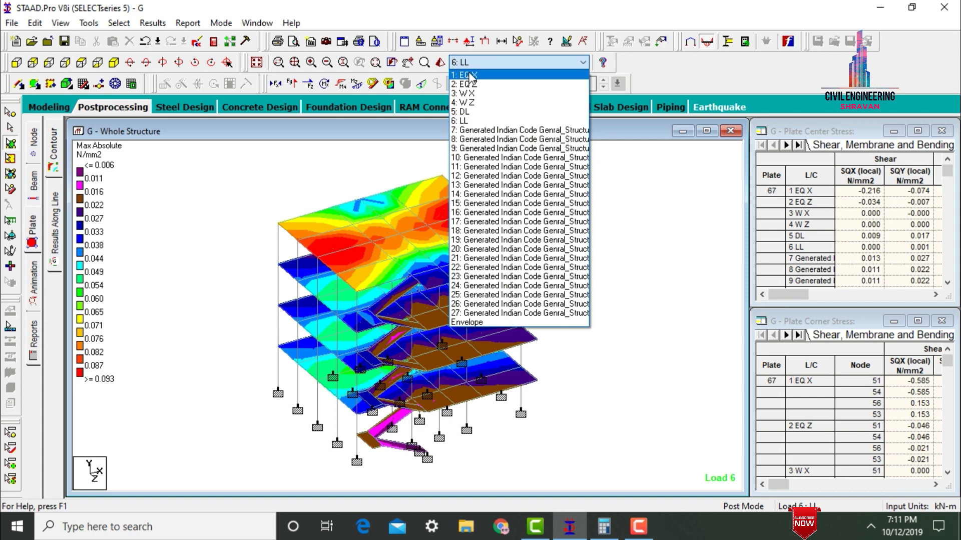
left_click(469, 75)
key("Down")
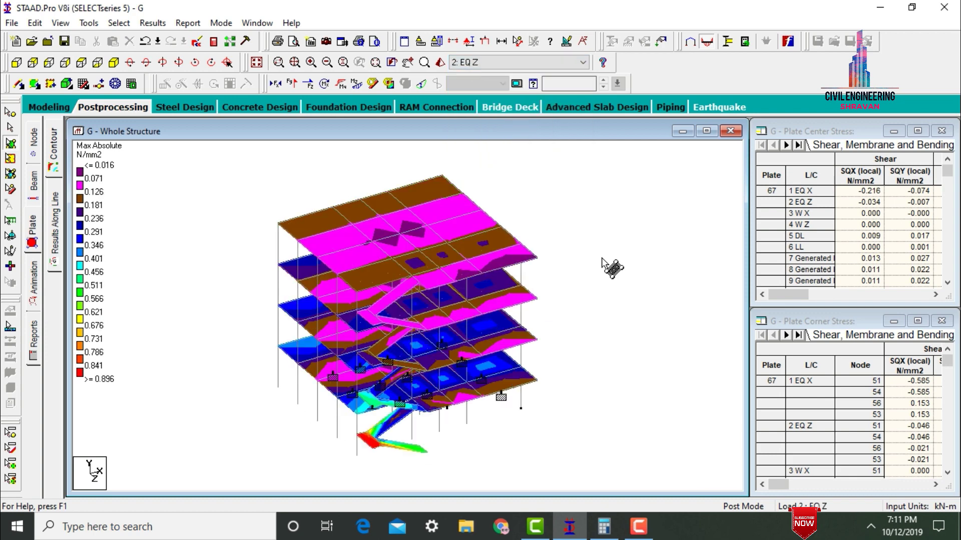
key("Down")
key("Down")
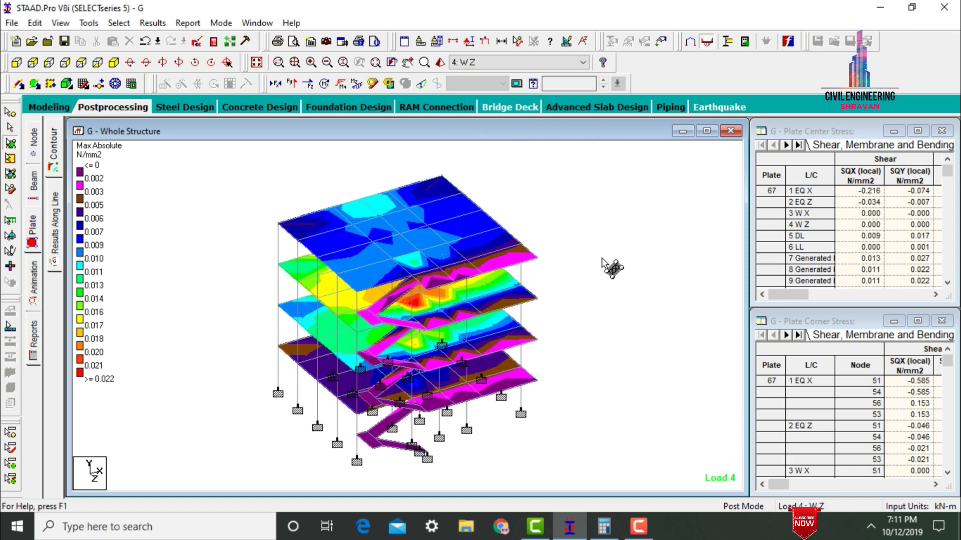
key("Down")
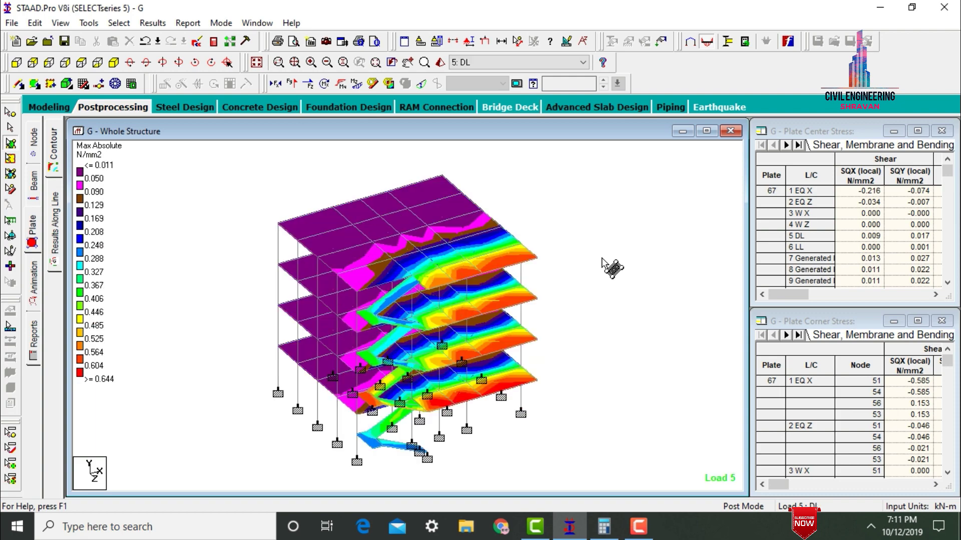
key("Down")
key("Down")
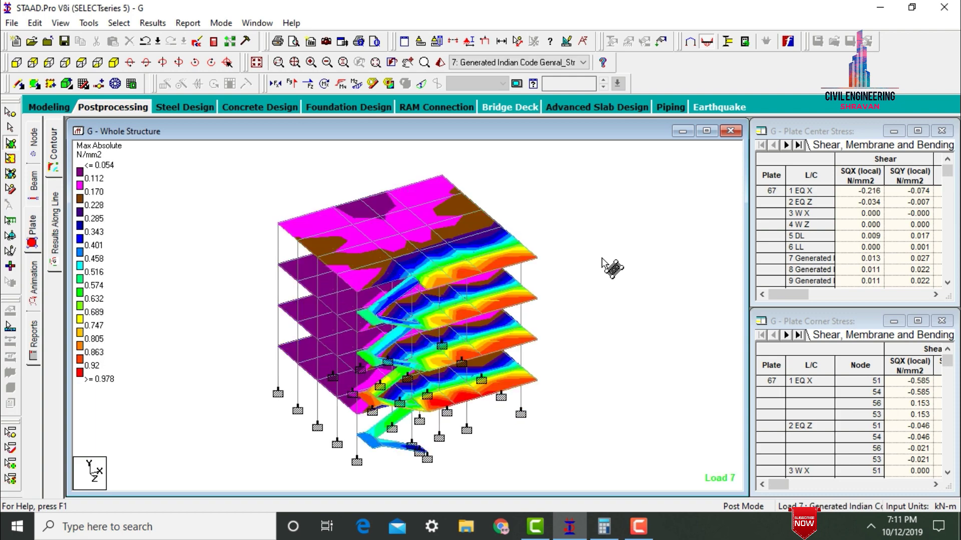
key("Up")
key("Up")
key("Up")
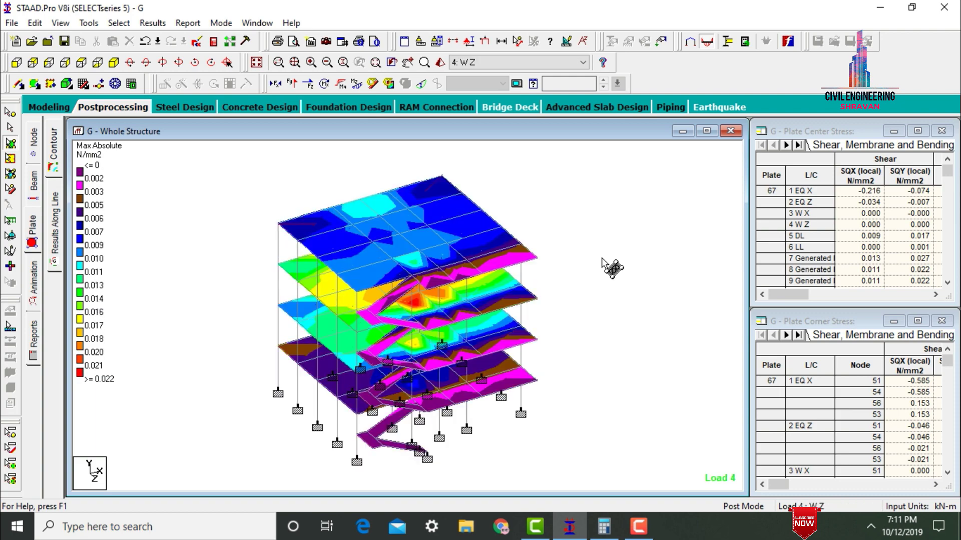
- Animate the structure's deflection for load case W Z
left_click(35, 287)
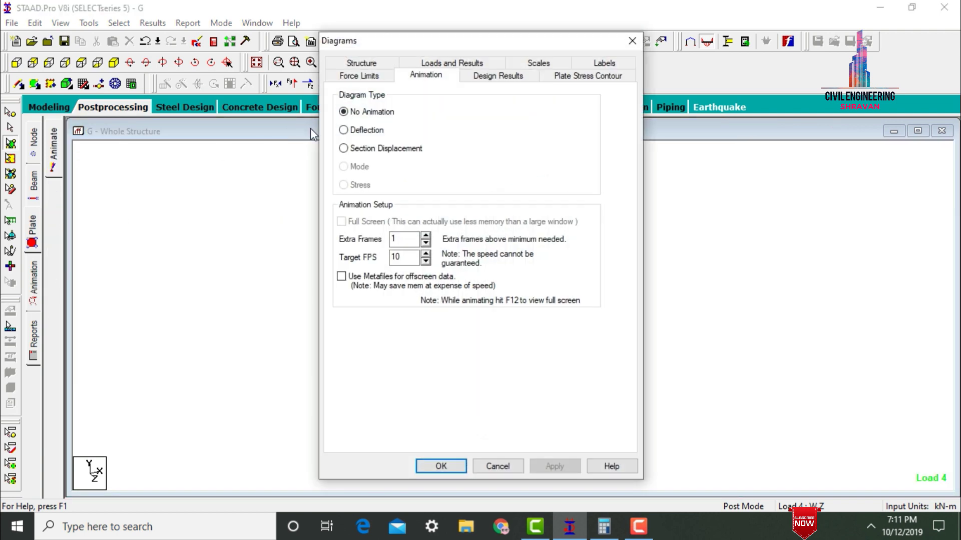
left_click(356, 131)
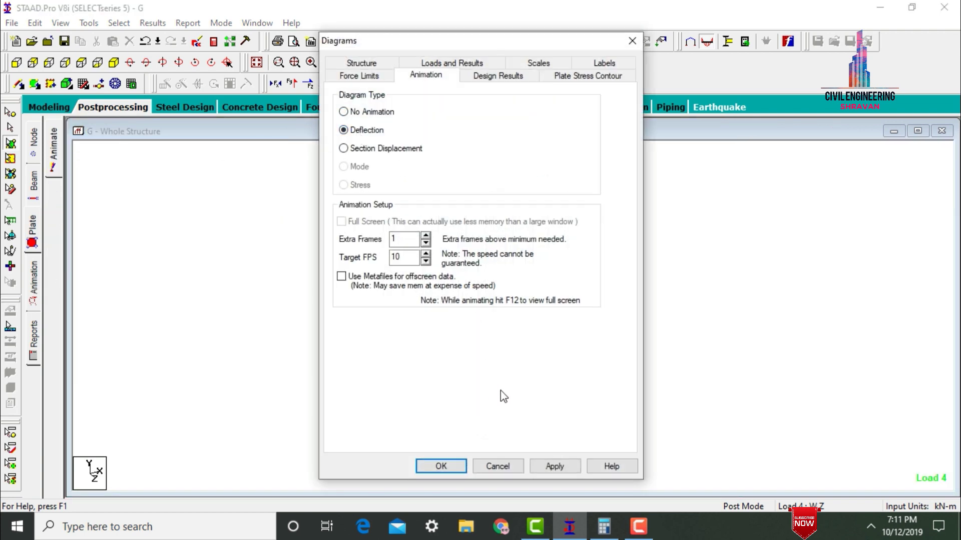
left_click(554, 468)
left_click(438, 468)
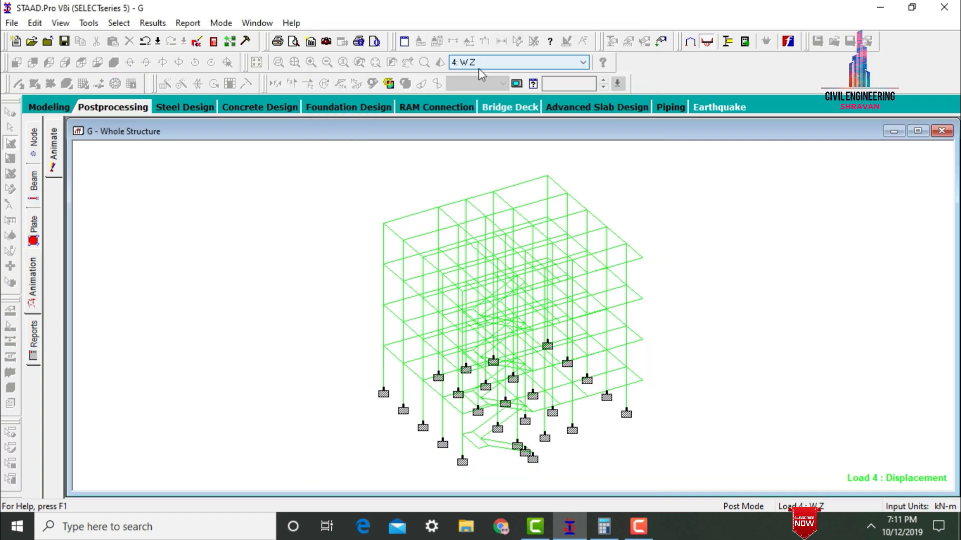
- Examine the deflection animation from load case EQ X through the primary loads and first generated combinations, and return to EQ X
left_click(479, 63)
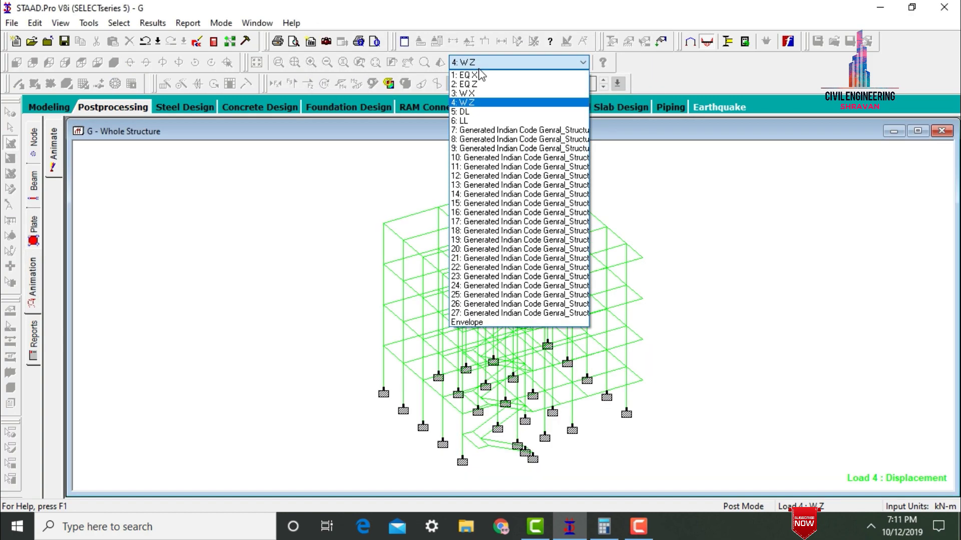
left_click(478, 75)
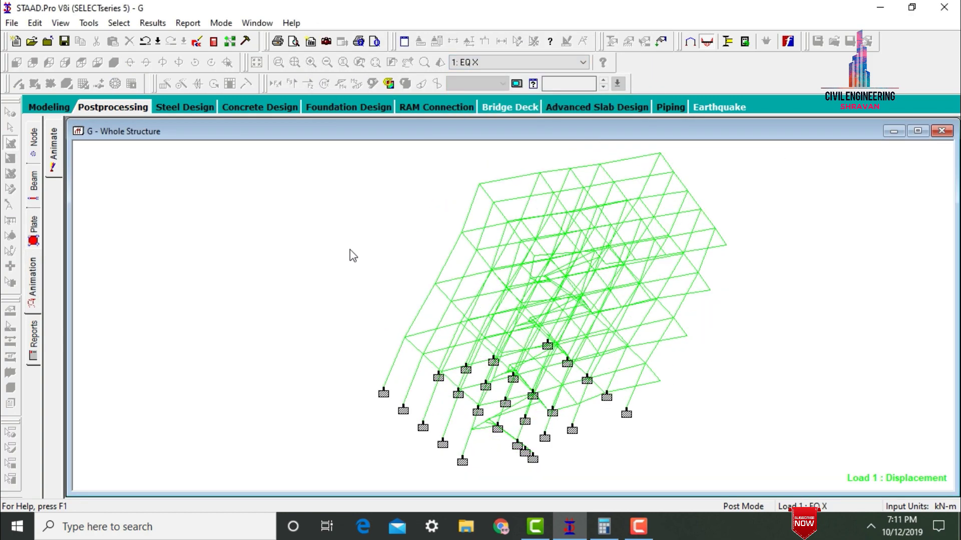
key("Down")
key("Down")
key("Down")
key("Down")
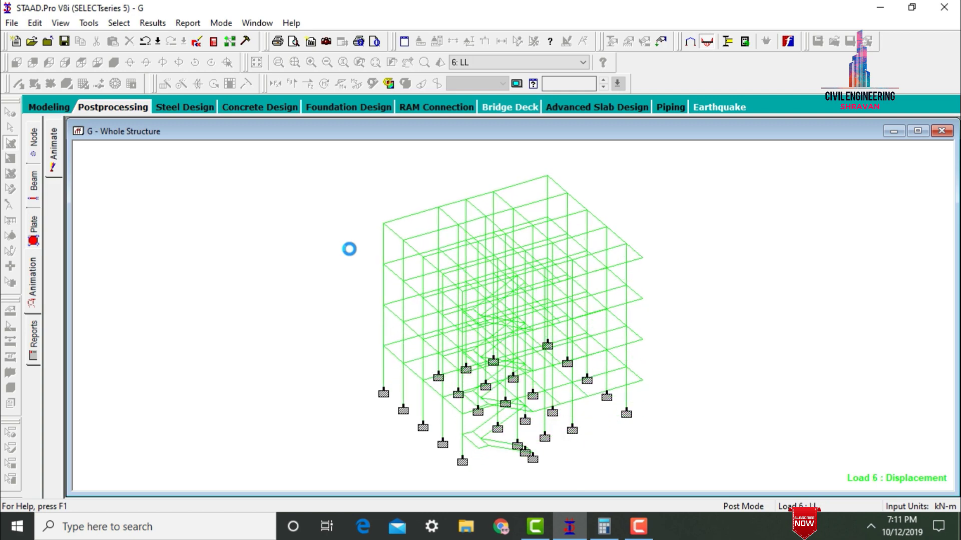
key("Down")
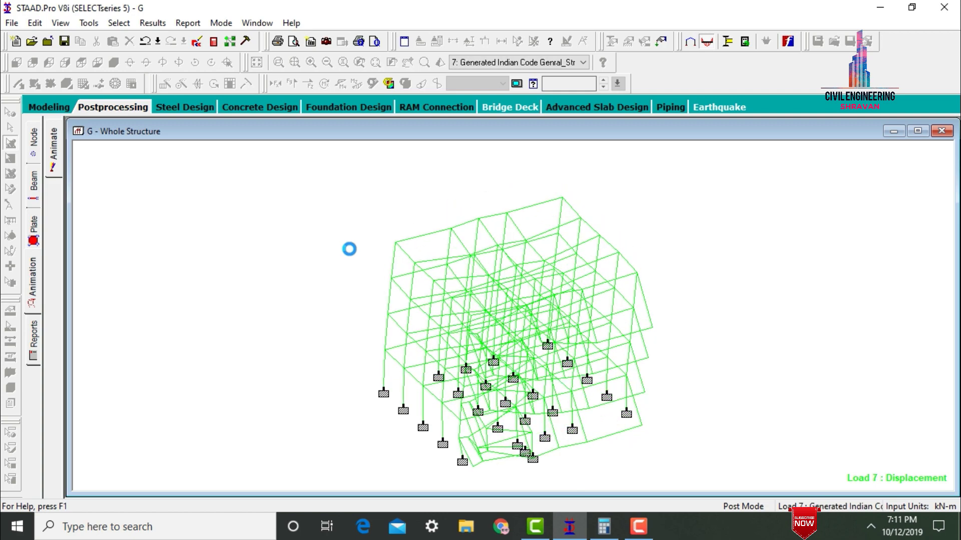
key("Down")
key("Down")
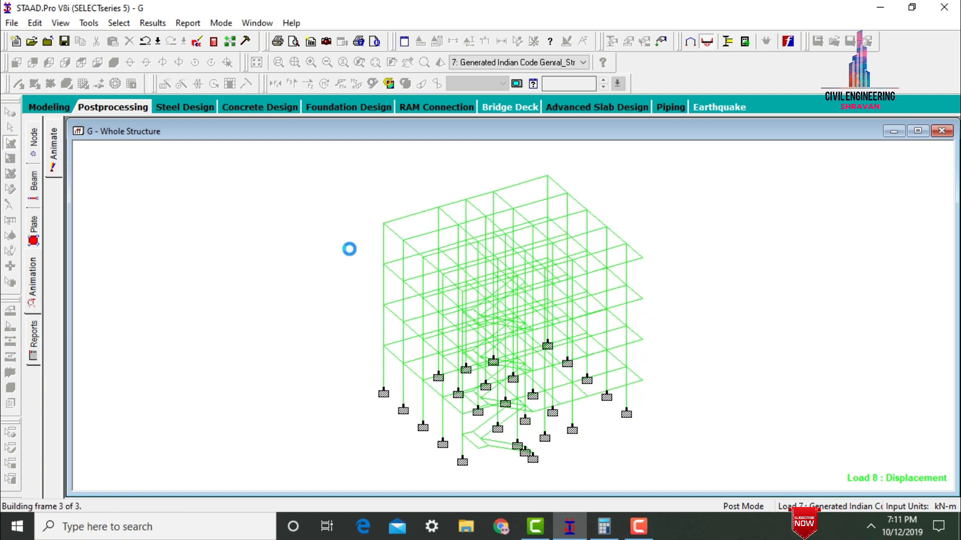
key("Up")
key("Up")
key("Up")
key("Up")
key("Up")
key("Up")
key("Up")
key("Up")
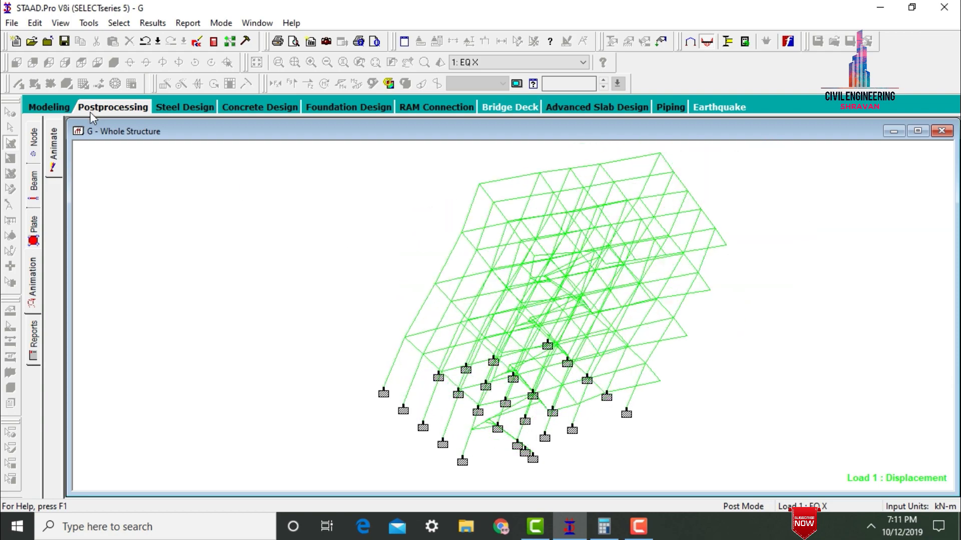
- Return to modeling mode and set the concrete design code to IS456
left_click(59, 107)
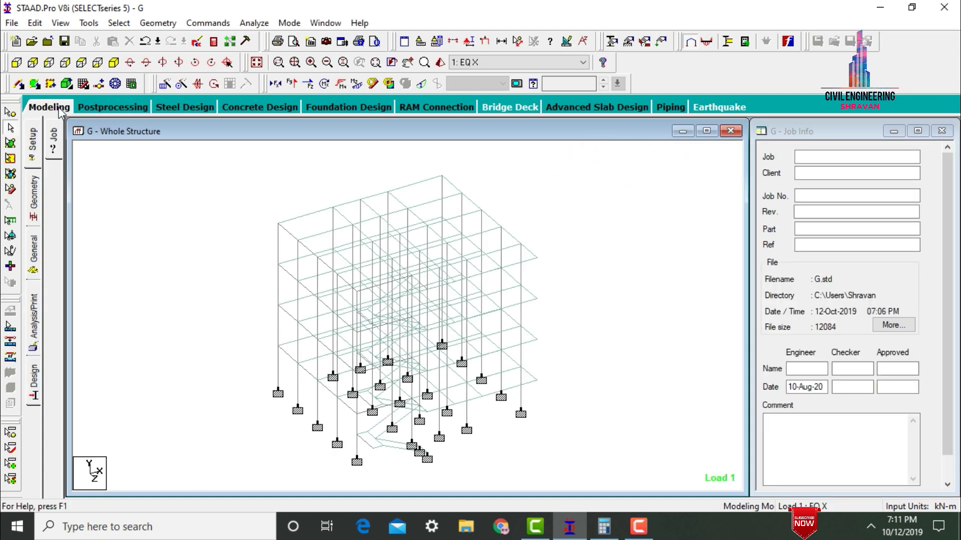
left_click(34, 403)
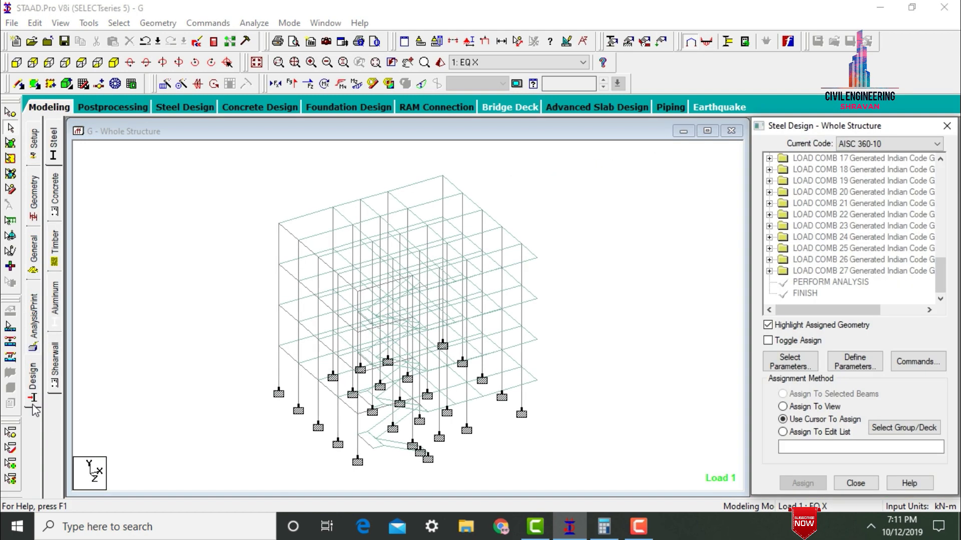
left_click(55, 200)
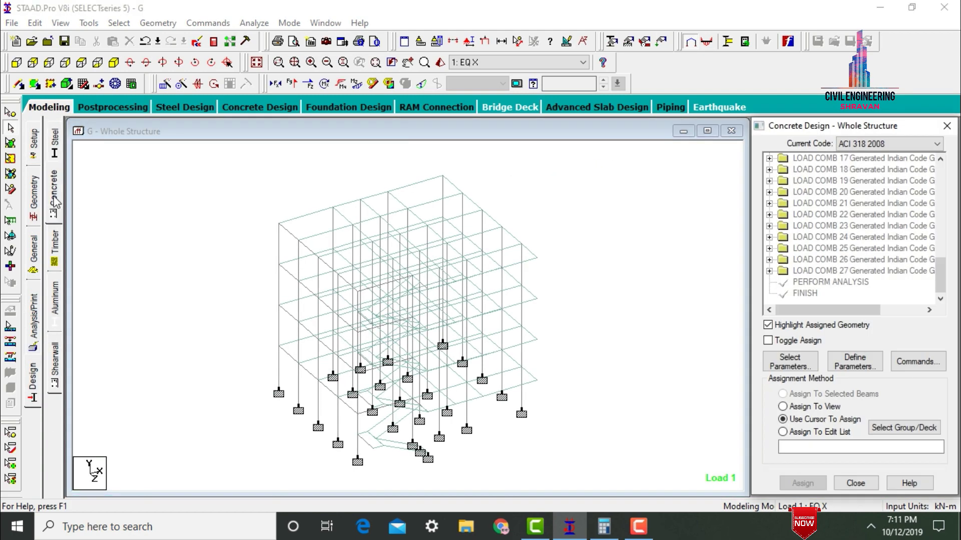
left_click(875, 145)
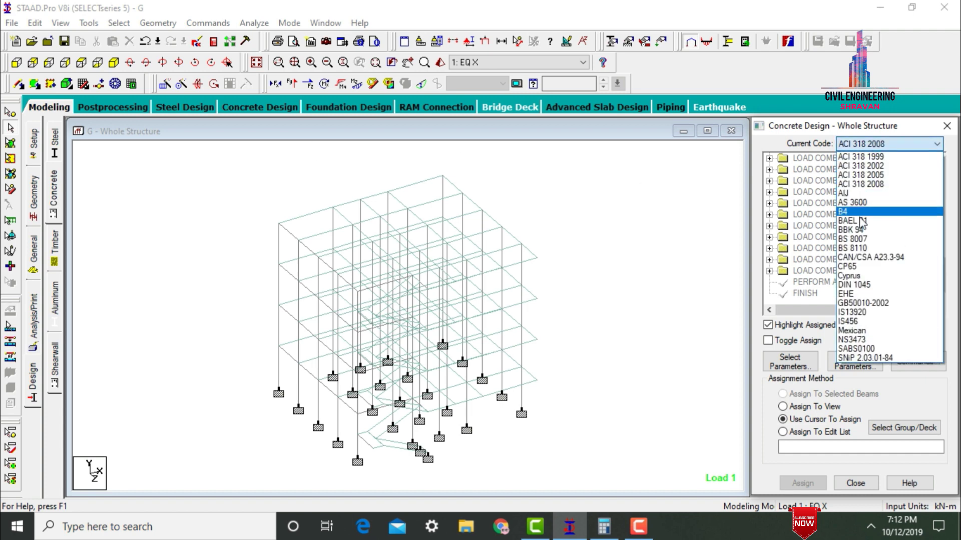
left_click(862, 323)
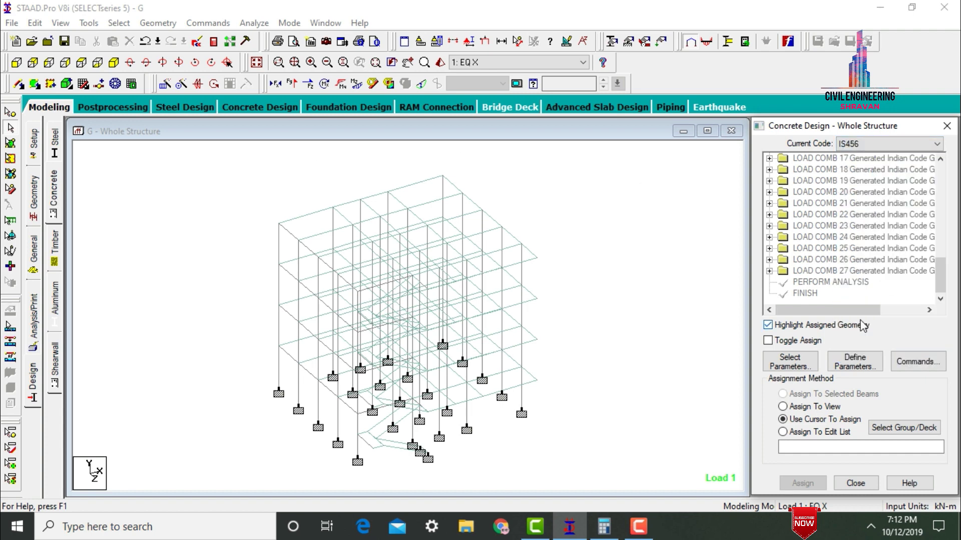
- Limit the selected concrete design parameters to FC, FYMAIN, FYSEC, MAXMAIN, MAXSEC, MD1 and MD2
left_click(793, 360)
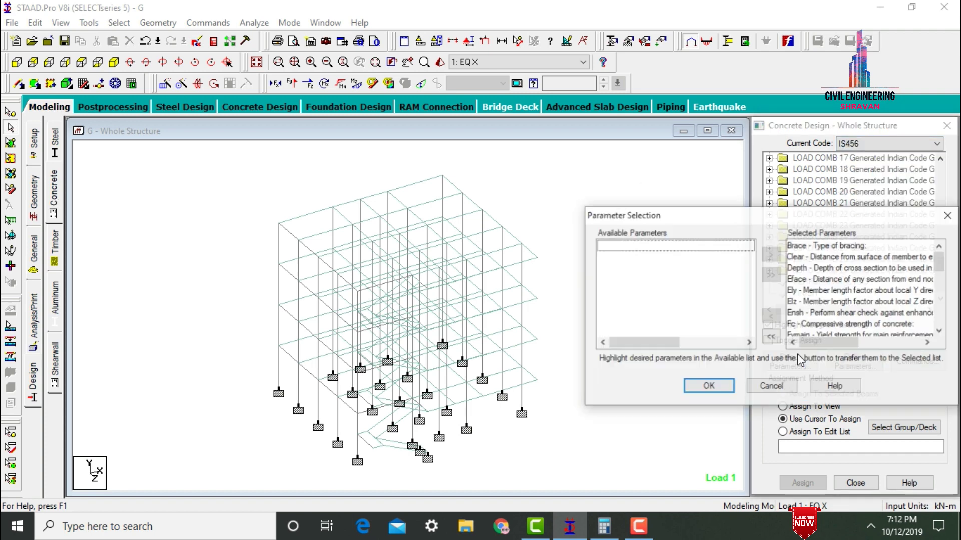
left_click(771, 337)
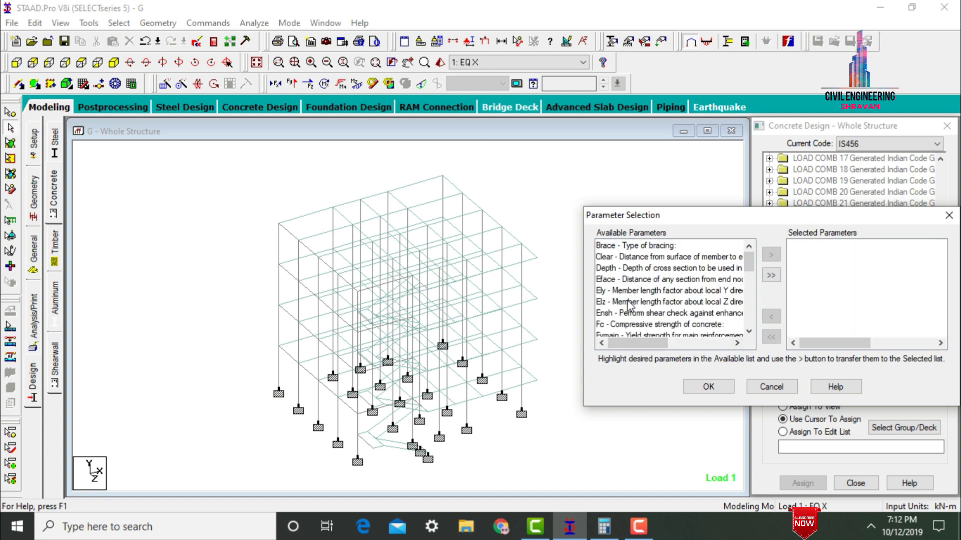
double_click(612, 335)
double_click(611, 335)
double_click(612, 335)
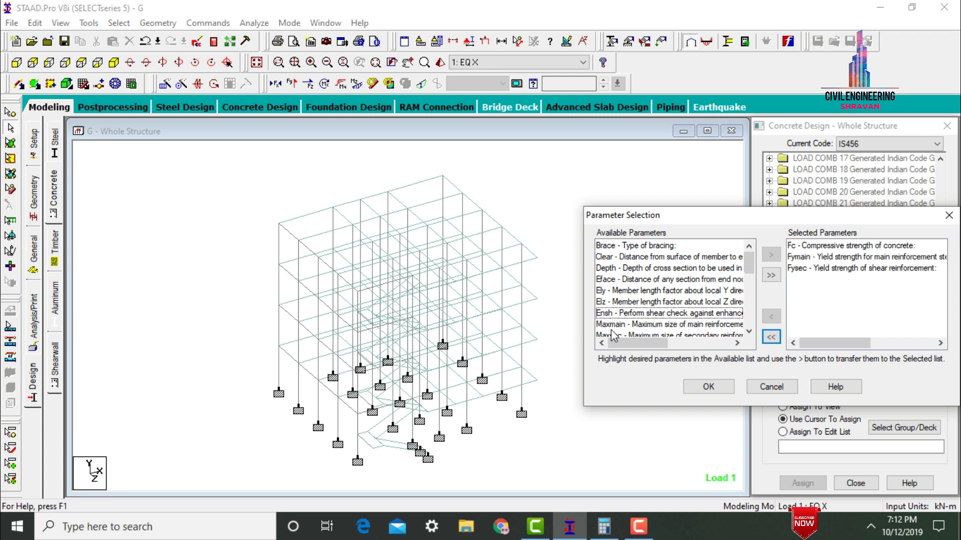
double_click(612, 326)
double_click(612, 326)
double_click(611, 325)
left_click(708, 388)
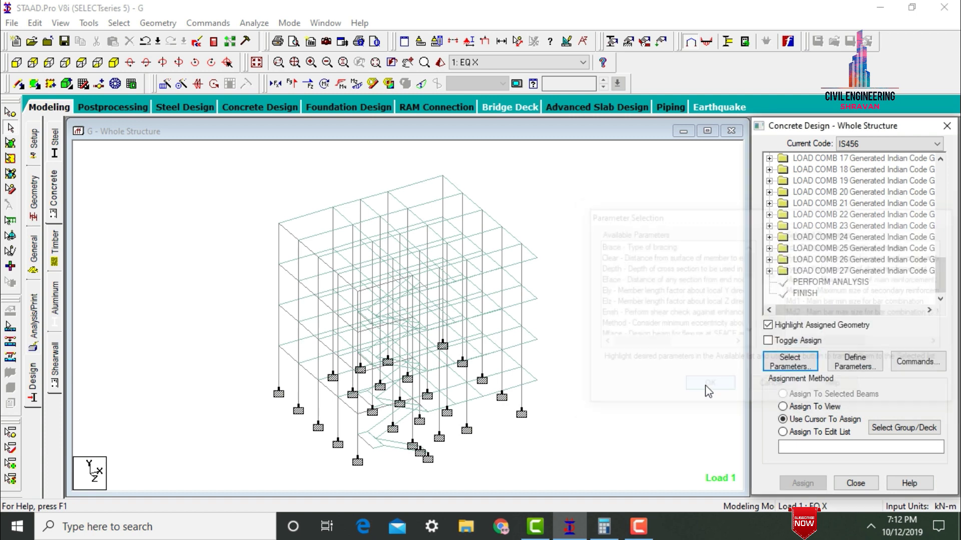
- Define the concrete compressive strength parameter FC as 30000 kN/m2
left_click(847, 366)
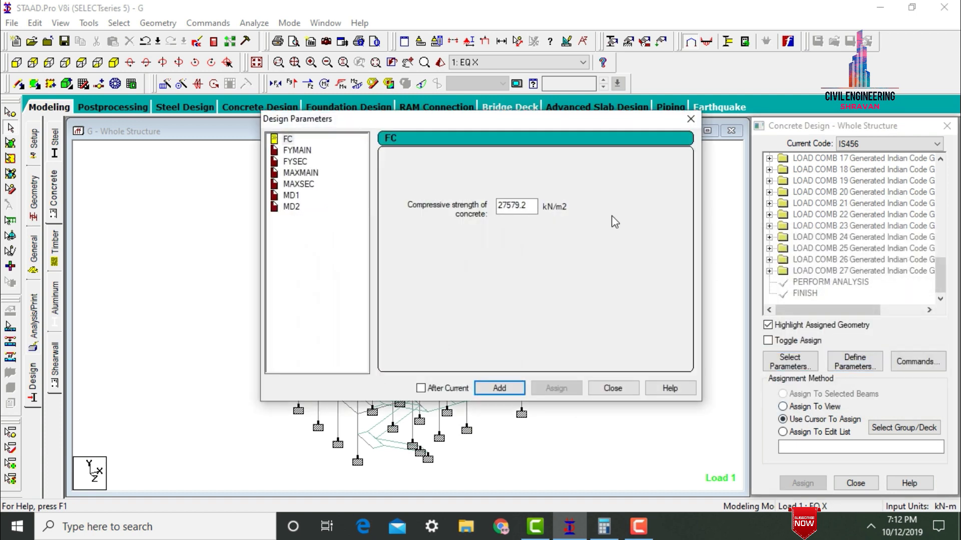
left_click_drag(534, 207, 480, 208)
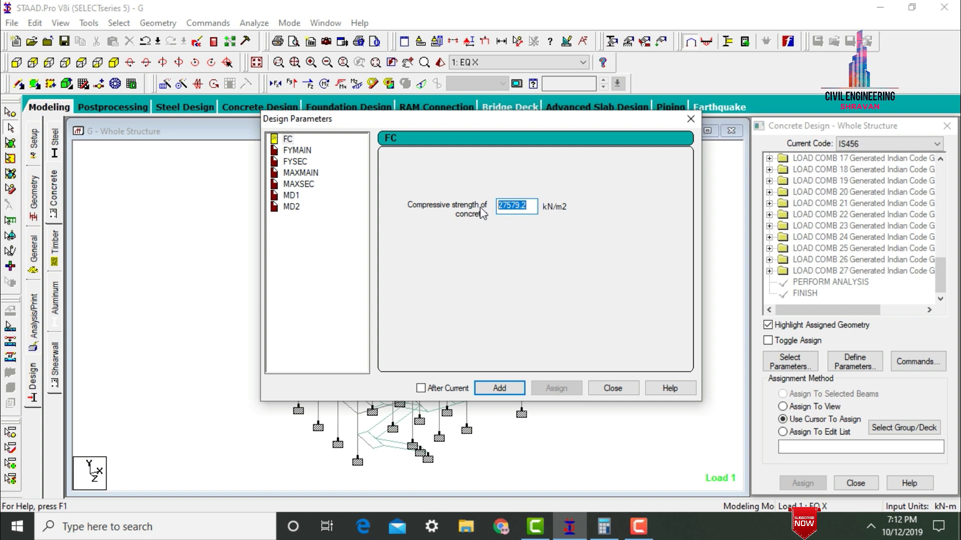
type("30000")
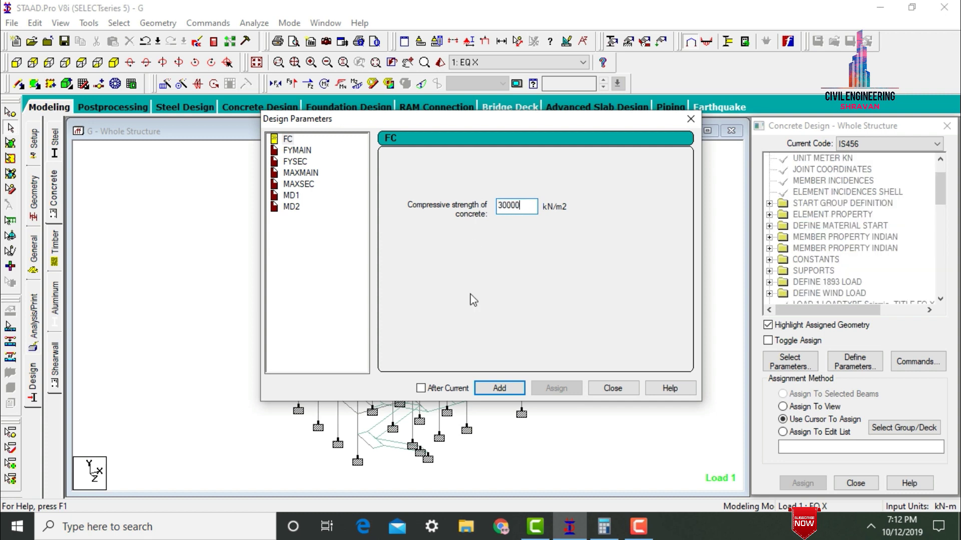
- Define the main reinforcement yield strength FYMAIN and the shear reinforcement yield strength FYSEC as 600000 kN/m2 each
left_click(298, 150)
left_click(519, 210)
double_click(531, 206)
type("600000")
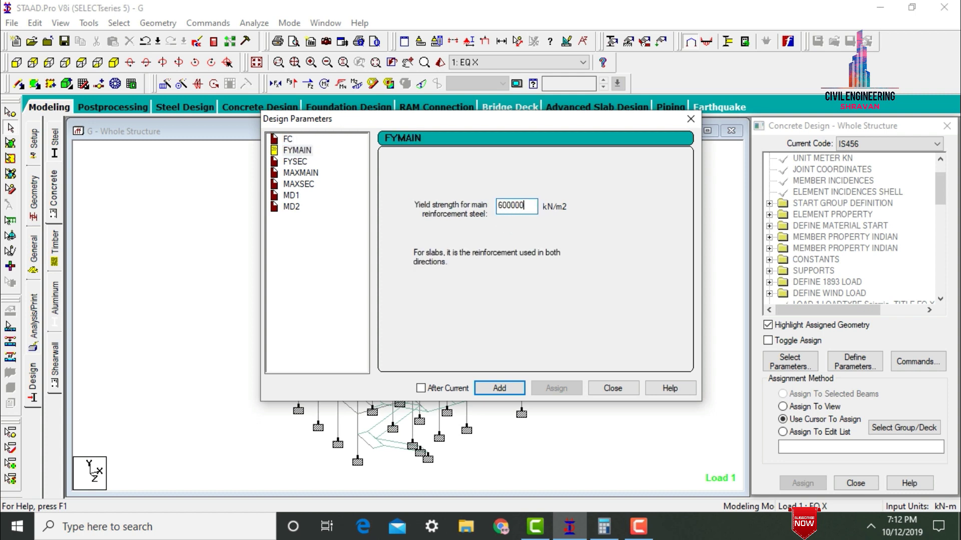
left_click(298, 164)
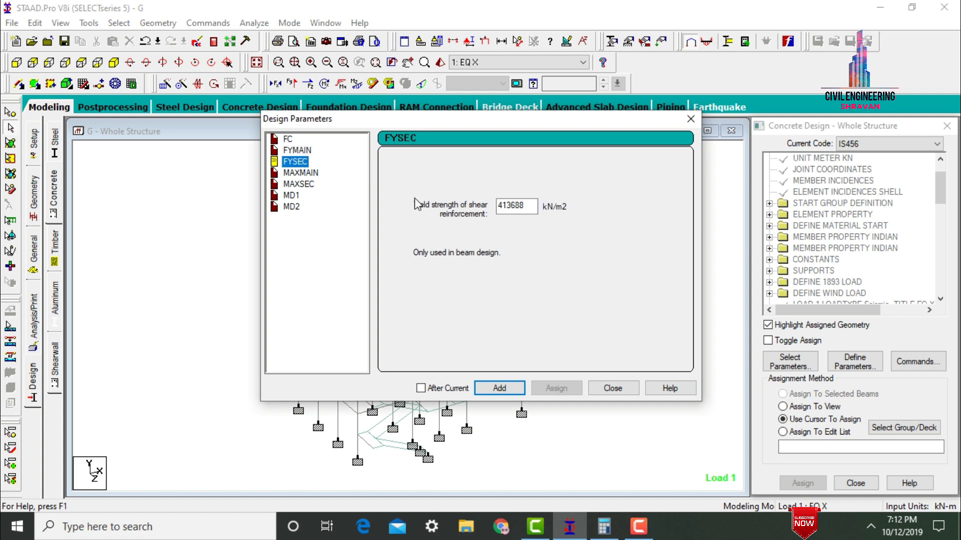
key("Tab")
type("6")
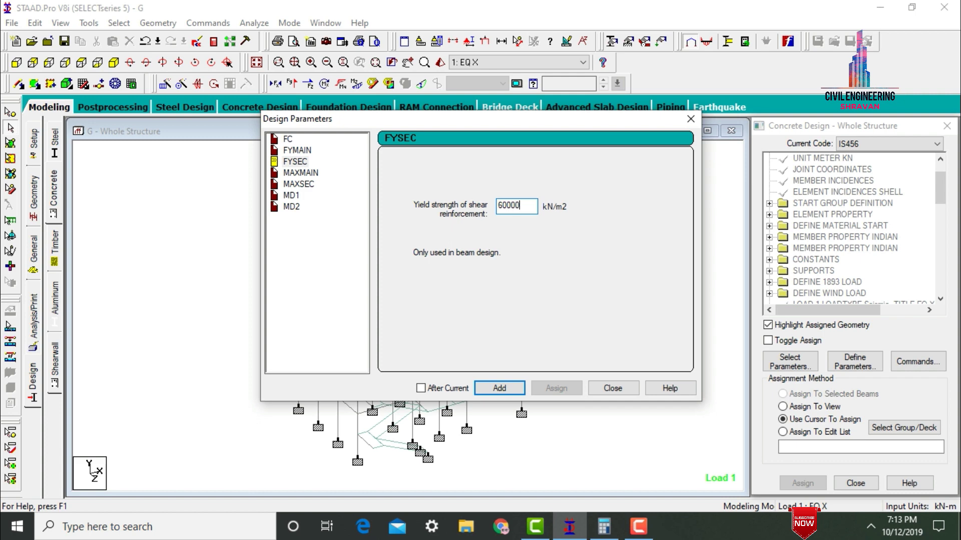
- Add a maximum main reinforcement size of 20 mm and a maximum secondary reinforcement size of 16 mm
left_click(299, 174)
left_click(390, 234)
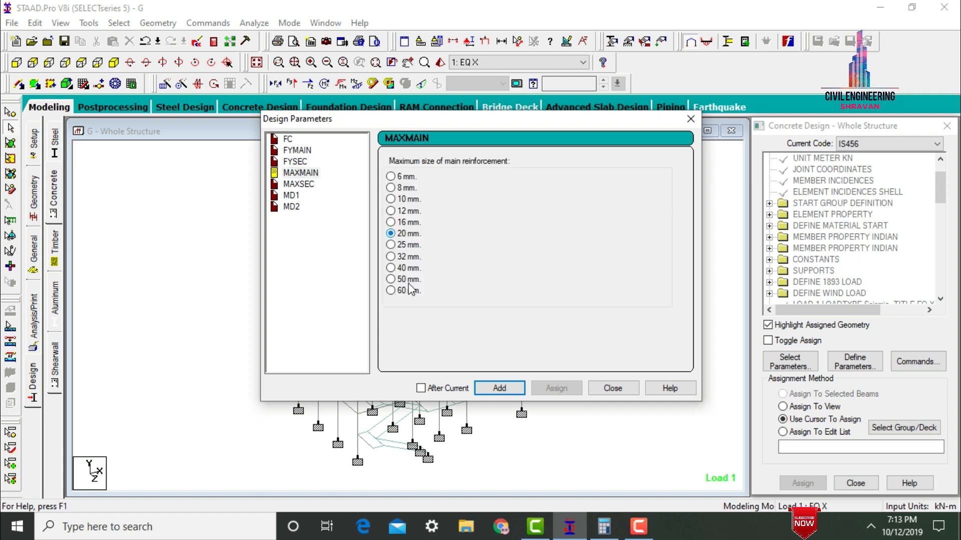
left_click(502, 390)
left_click(292, 175)
left_click(296, 185)
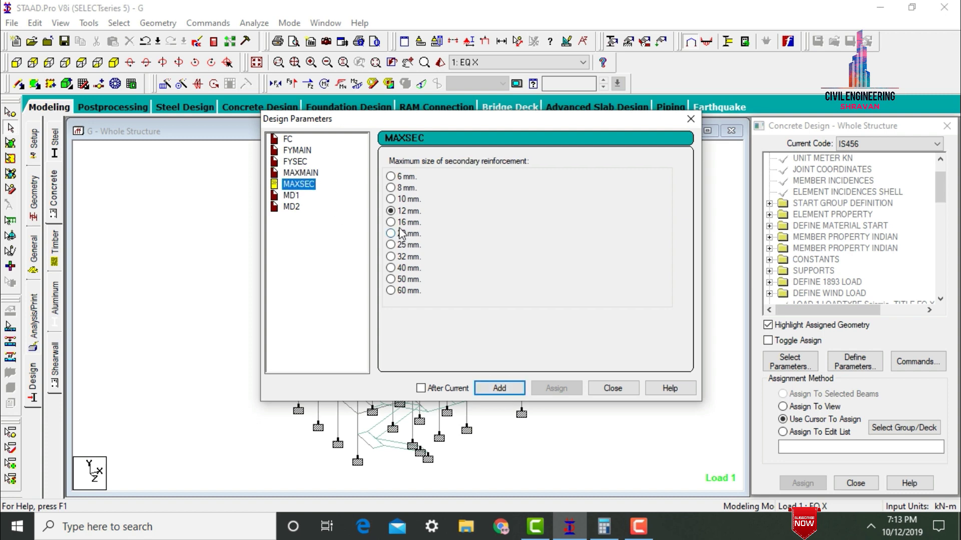
left_click(390, 222)
left_click(493, 388)
- Add the bar combination parameters MD1 and MD2 with a size of 16 mm each, and finish defining parameters
left_click(295, 197)
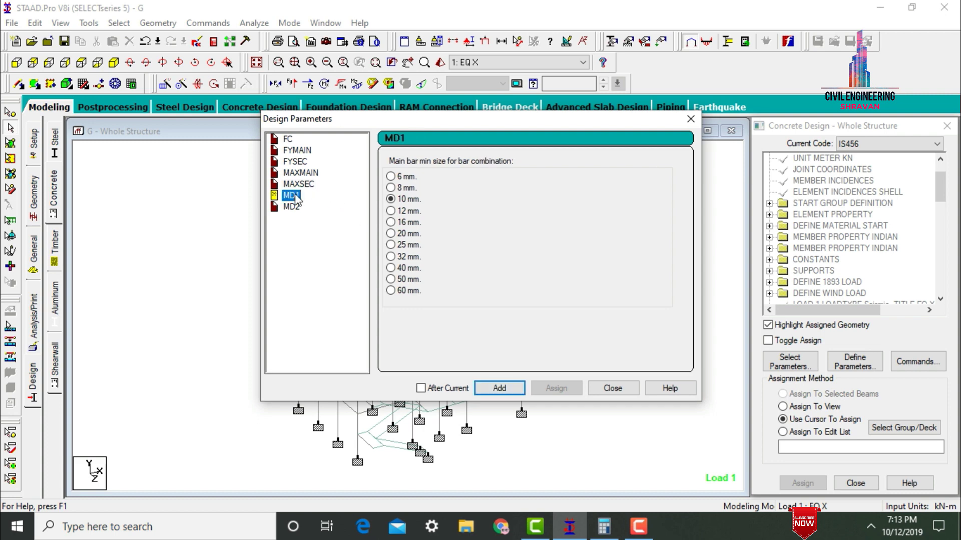
left_click(390, 222)
left_click(499, 388)
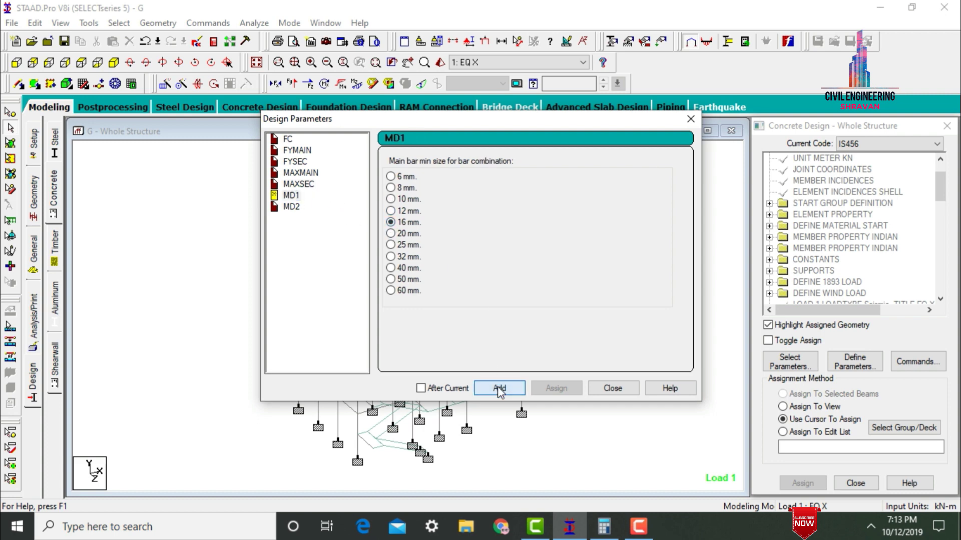
left_click(290, 207)
left_click(406, 223)
left_click(496, 388)
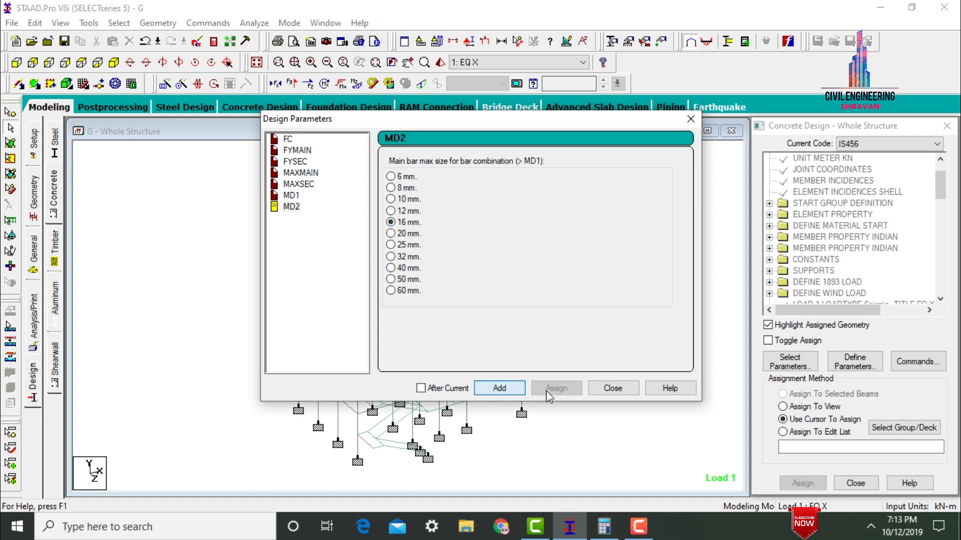
left_click(601, 388)
- Add the beam design and column design commands to the concrete design
left_click(918, 358)
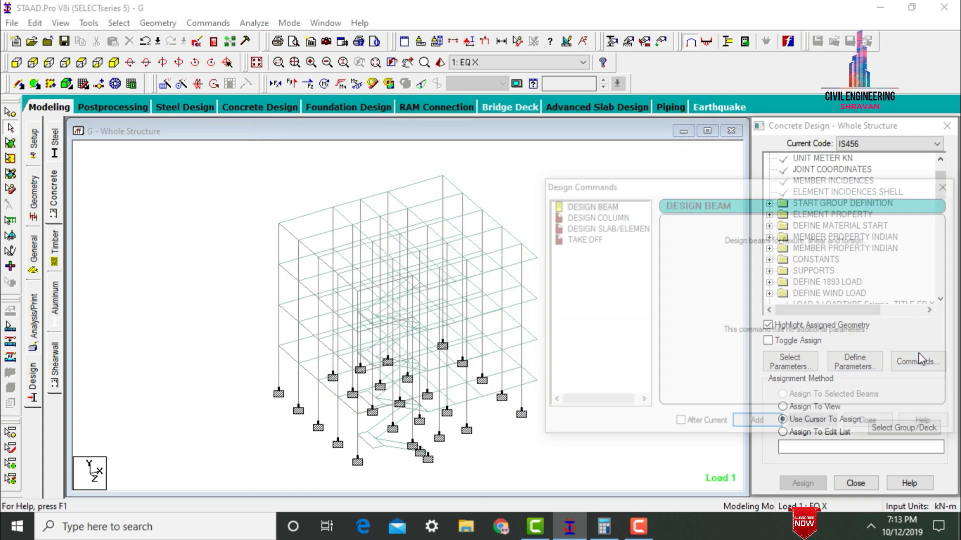
left_click(595, 209)
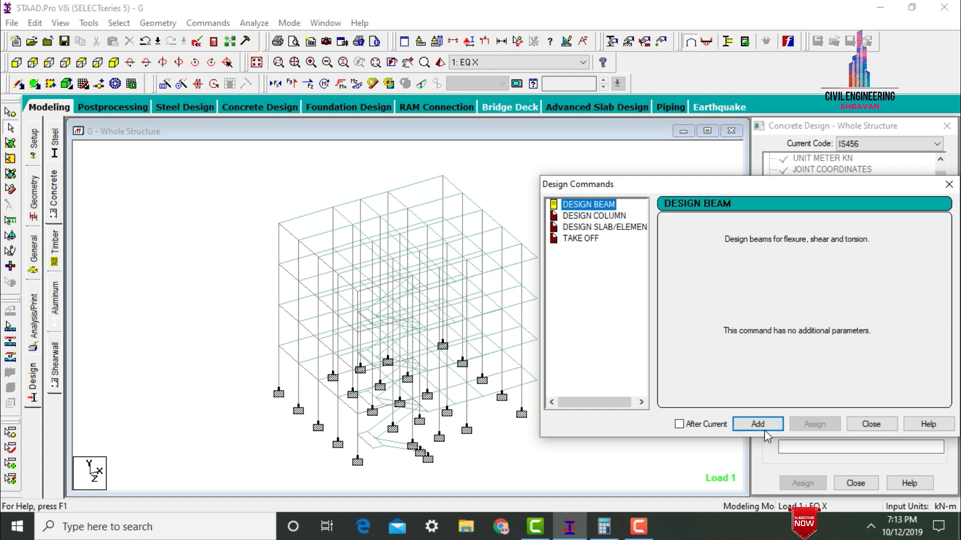
left_click(590, 217)
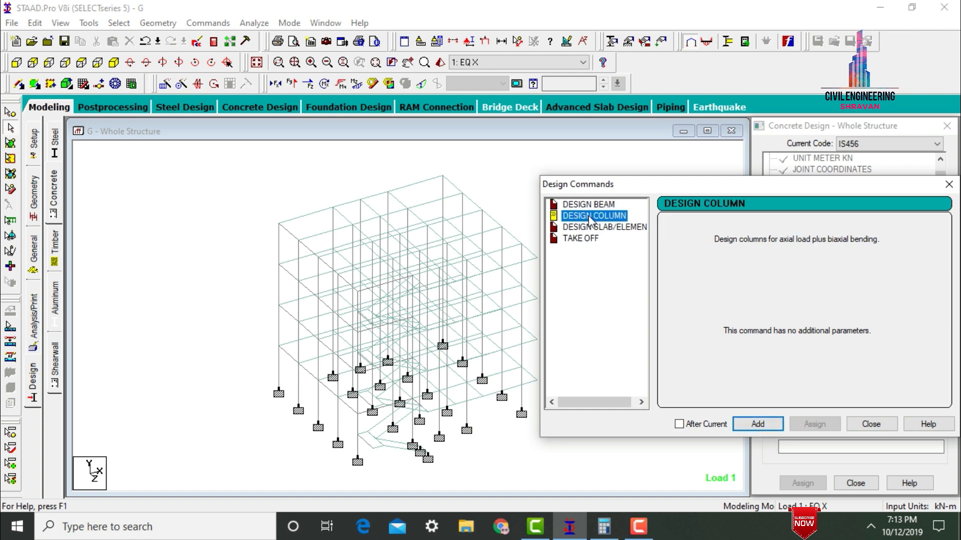
left_click(757, 424)
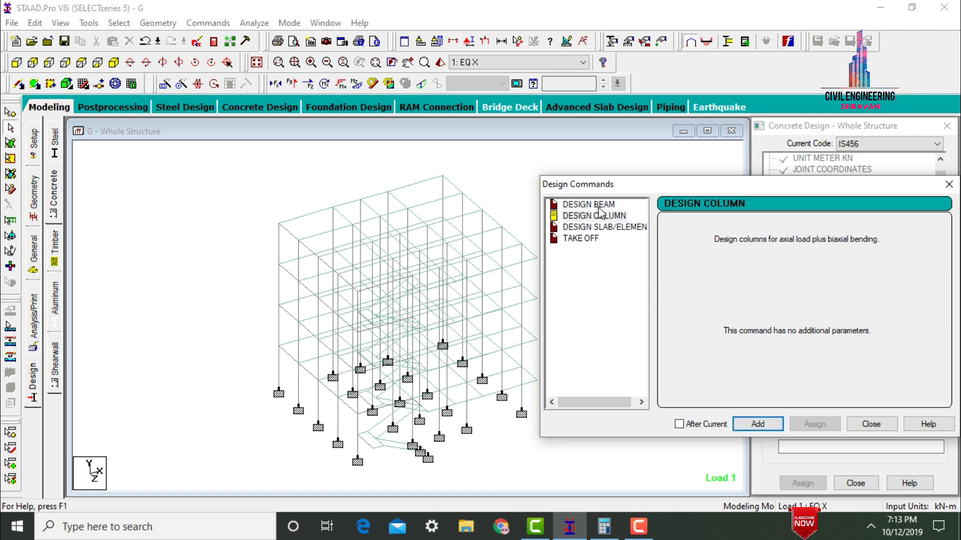
- Add the slab/element design and TAKE OFF commands, and finish adding design commands
left_click(593, 227)
left_click(758, 424)
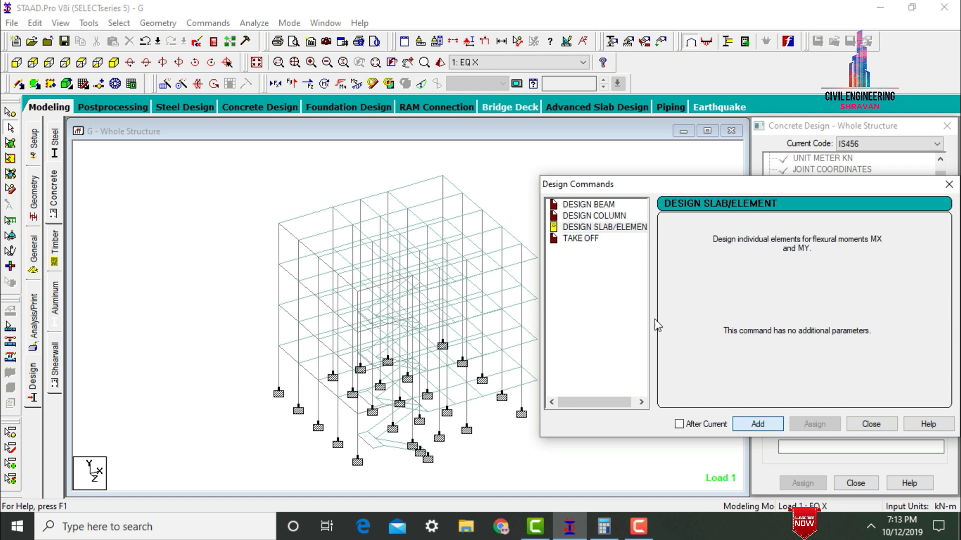
left_click(578, 240)
left_click(751, 423)
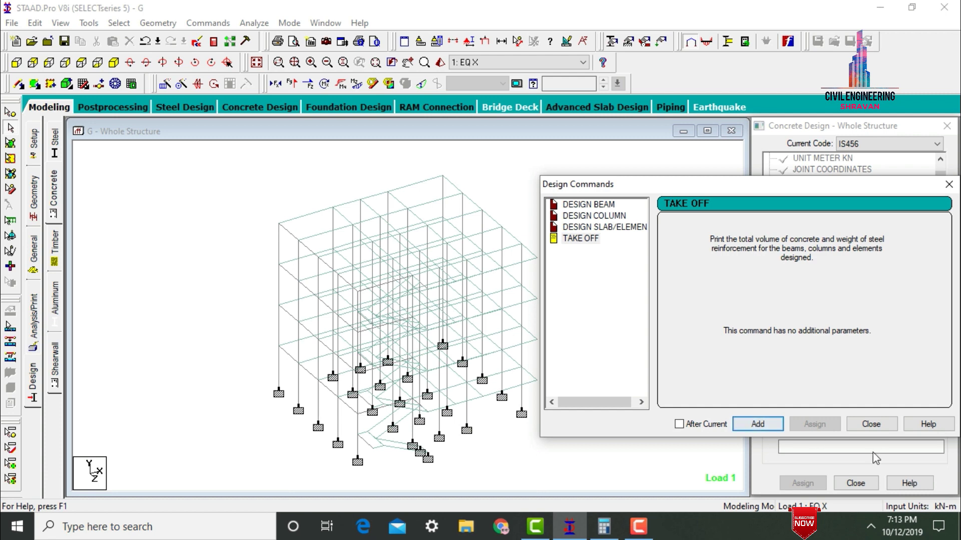
left_click(878, 423)
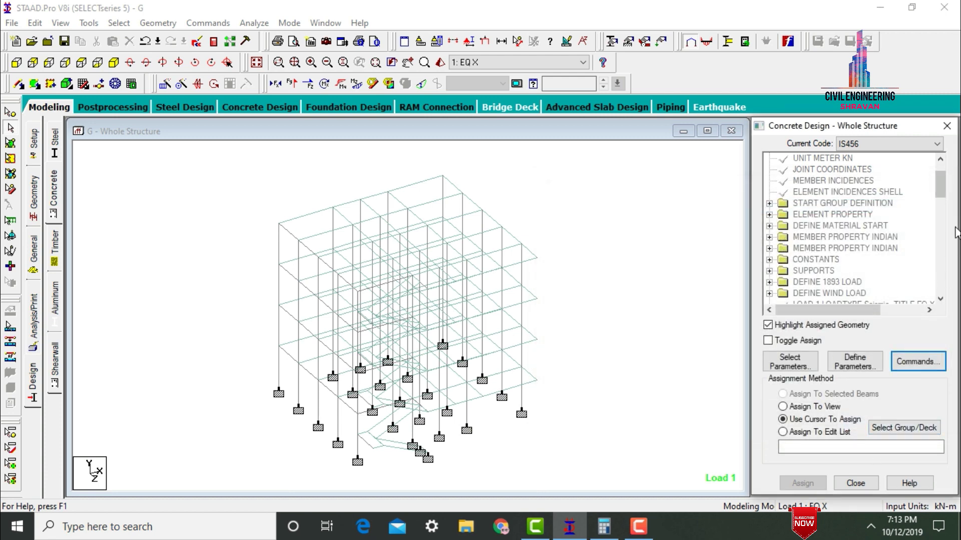
- Assign the FC 30000 parameter to the whole structure in view
left_click_drag(948, 196, 947, 277)
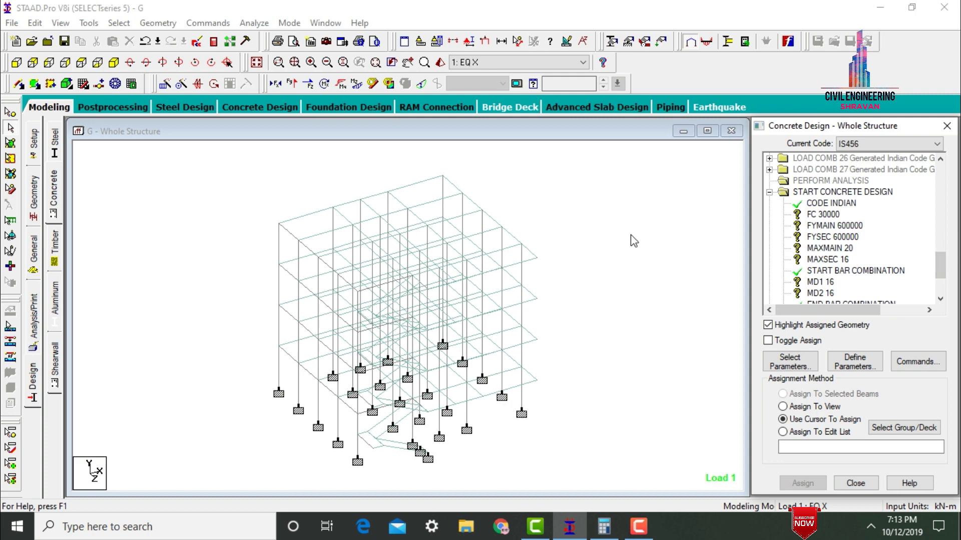
left_click(814, 215)
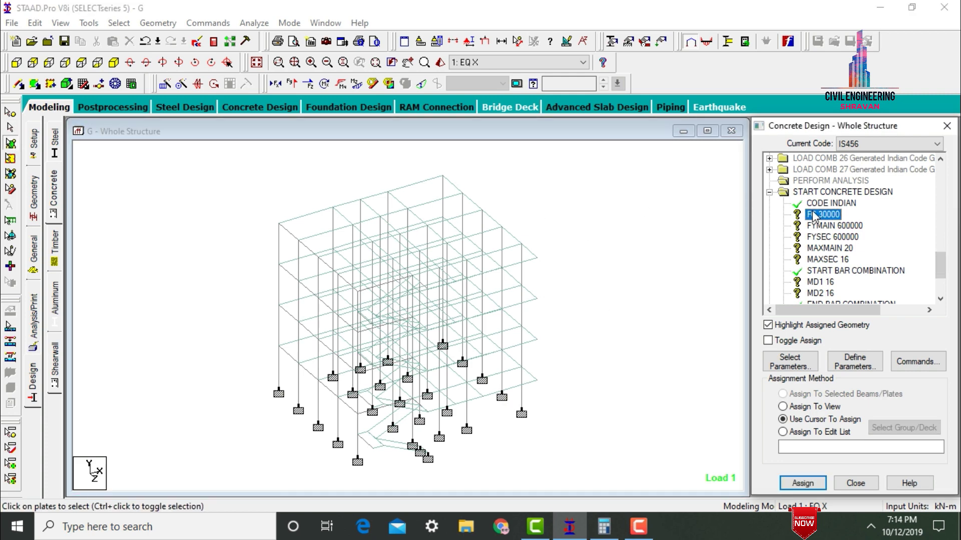
left_click(782, 406)
left_click(799, 481)
key("Return")
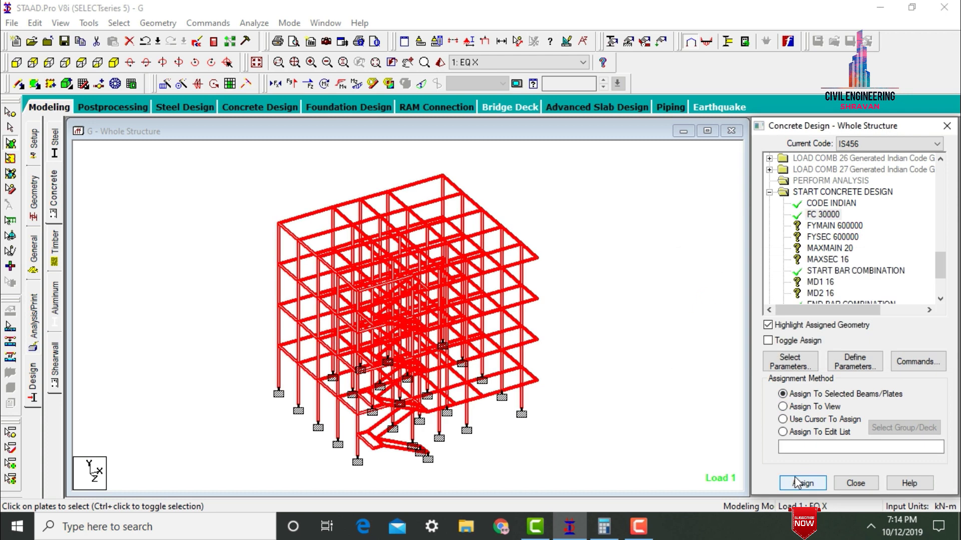
- Assign the FYMAIN 600000 and FYSEC 600000 parameters to the whole structure in view
left_click(828, 226)
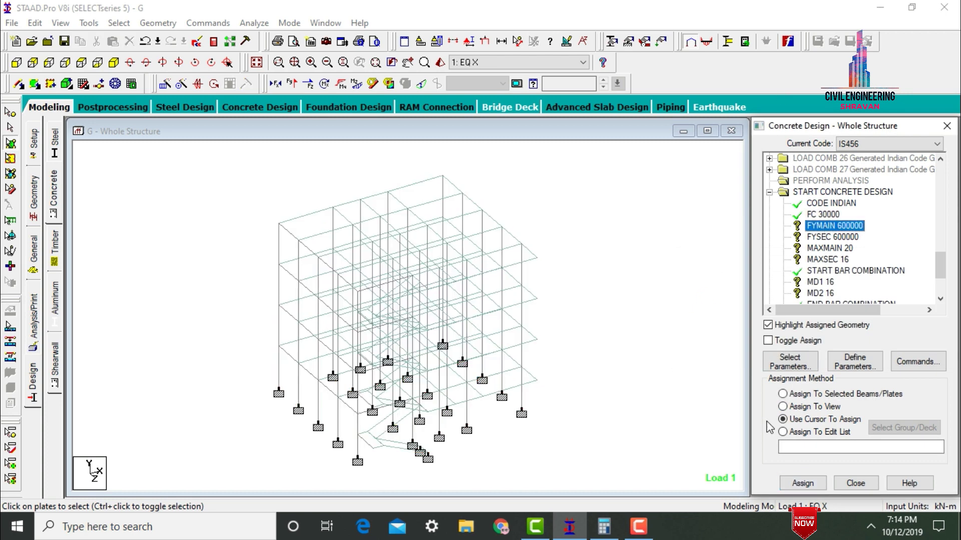
left_click(782, 406)
left_click(811, 483)
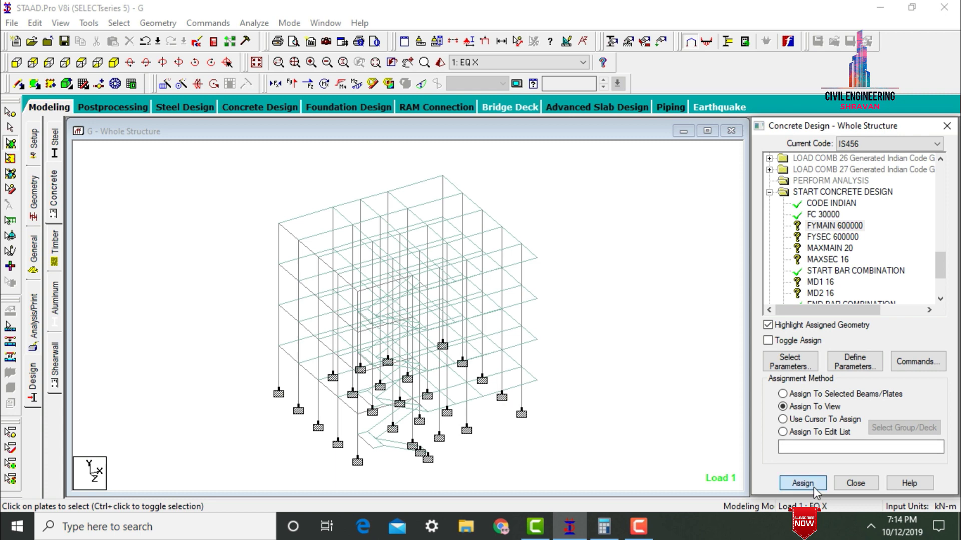
key("Return")
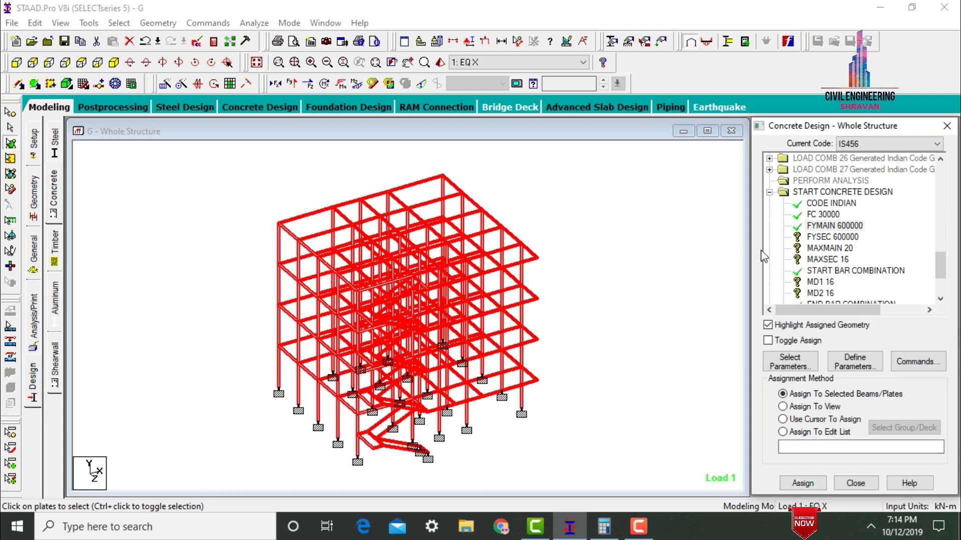
left_click(802, 238)
left_click(782, 407)
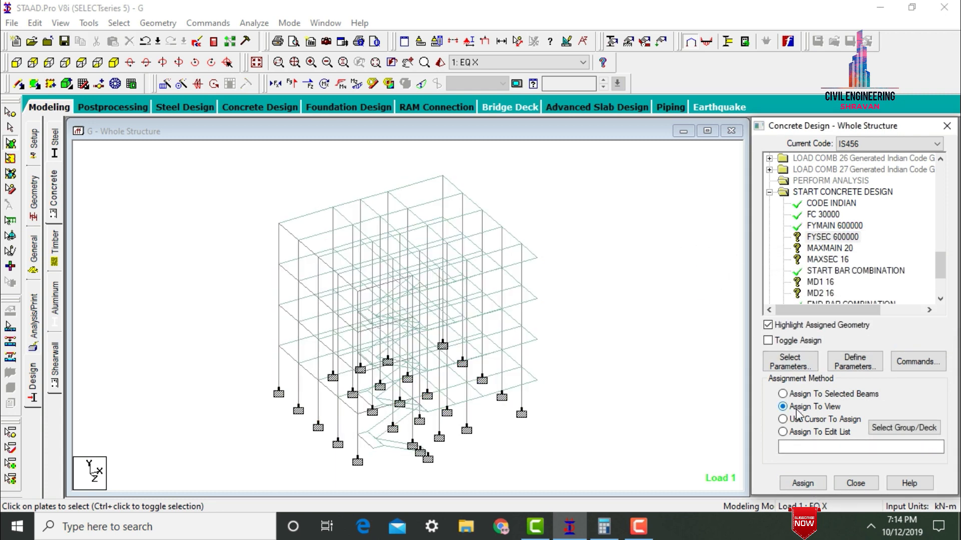
left_click(798, 483)
key("Return")
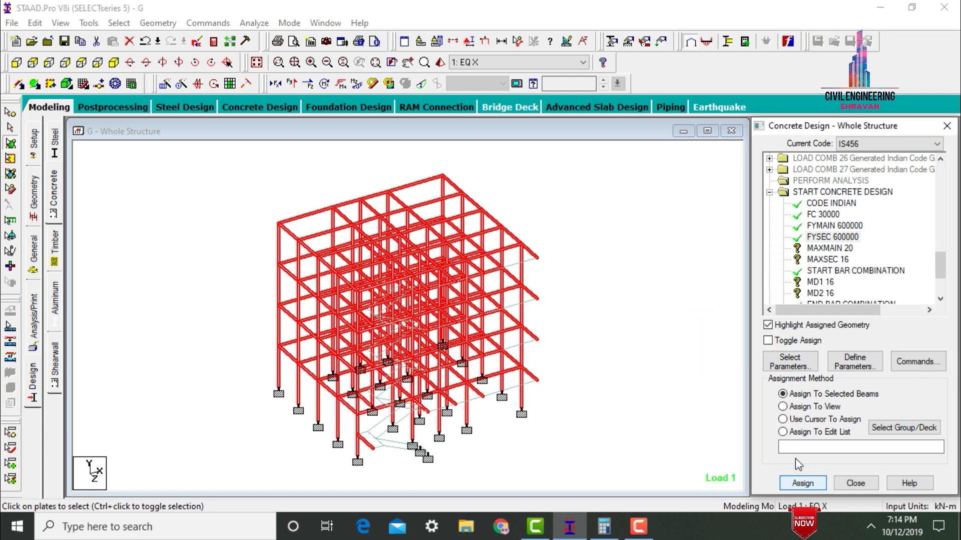
- Assign the MAXMAIN 20 and MAXSEC 16 reinforcement size parameters to all members in view
left_click(810, 248)
left_click(792, 418)
left_click(791, 409)
key("Return")
key("Return")
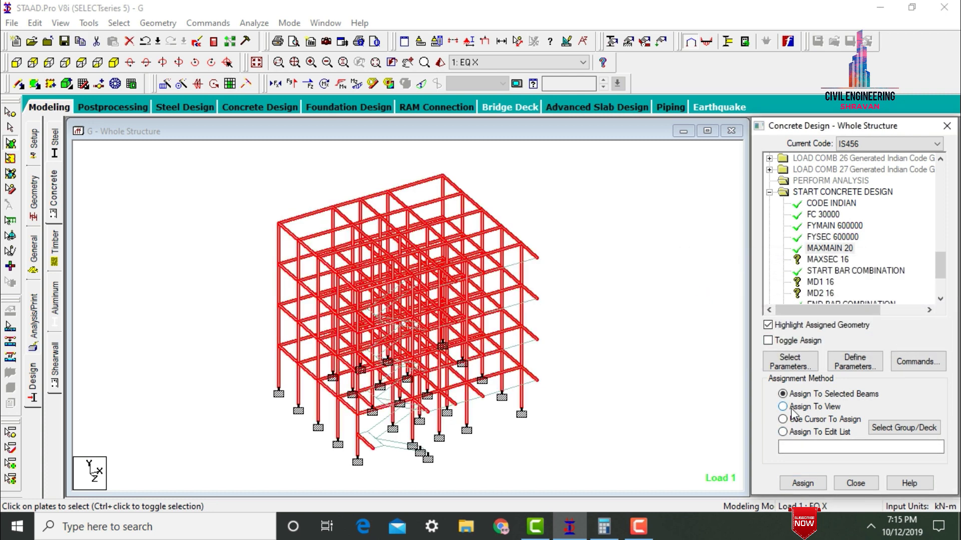
left_click(811, 259)
left_click(791, 406)
key("Return")
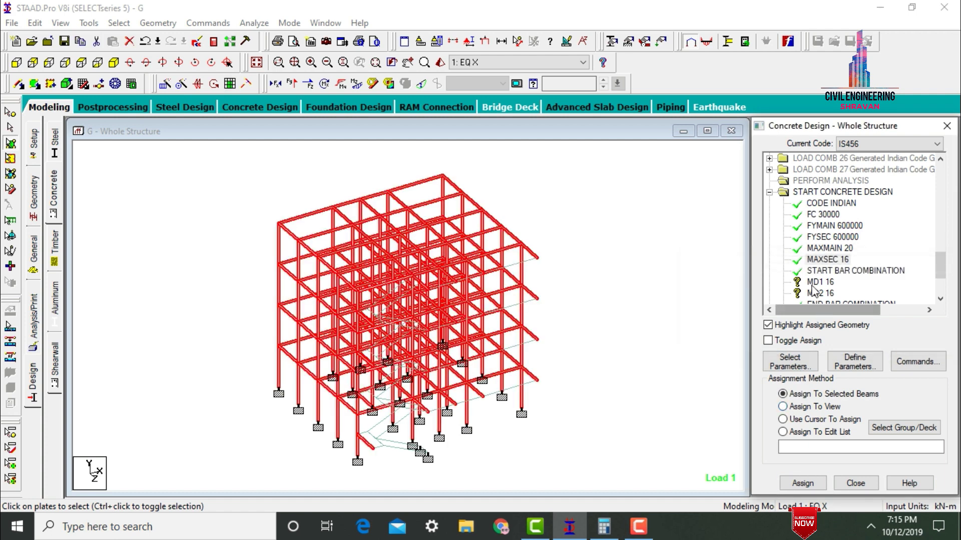
- Assign the MD1 16 and MD2 16 bar combination parameters to all members in view
left_click(816, 282)
left_click(791, 406)
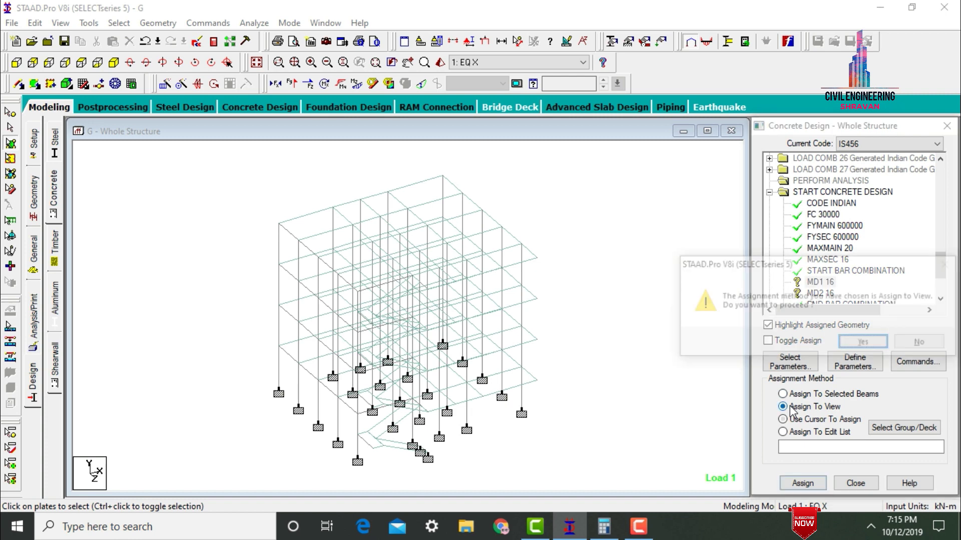
key("Return")
left_click(813, 296)
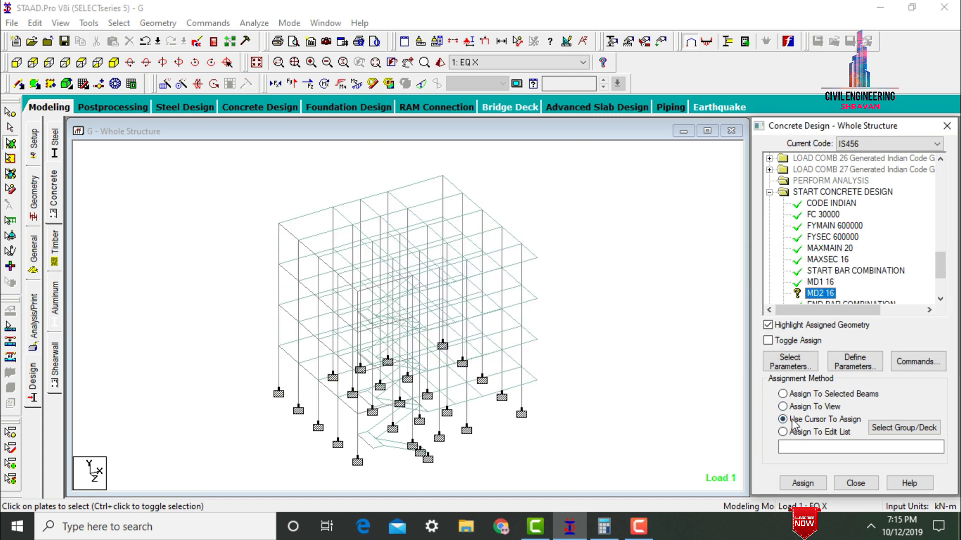
left_click(791, 406)
key("Return")
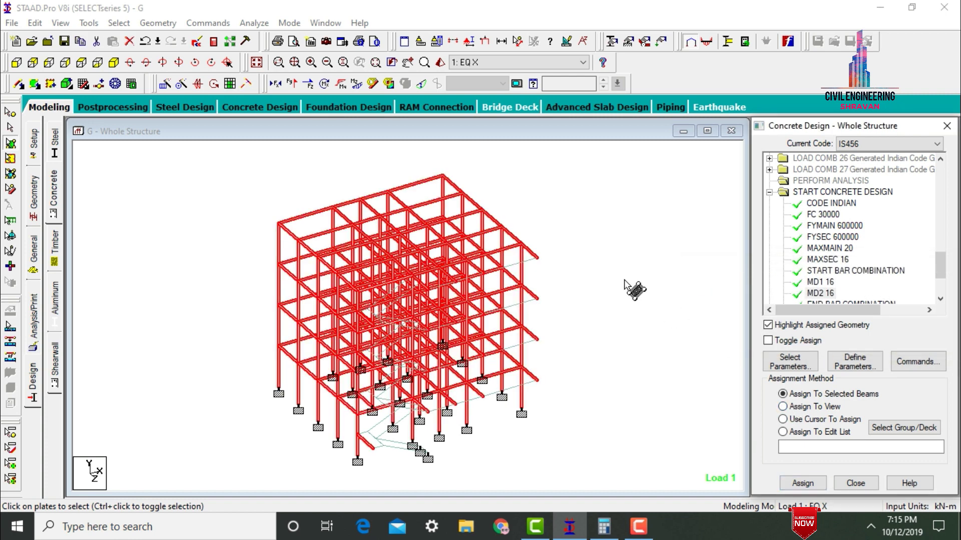
- Assign the DESIGN BEAM command to all beams parallel to the X and Z axes
left_click(633, 286)
left_click_drag(935, 276, 938, 290)
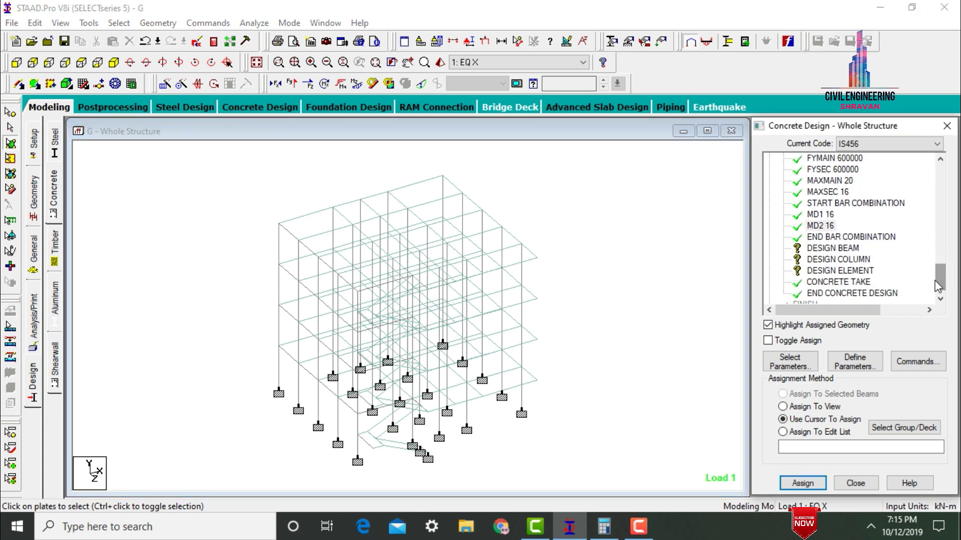
left_click(838, 248)
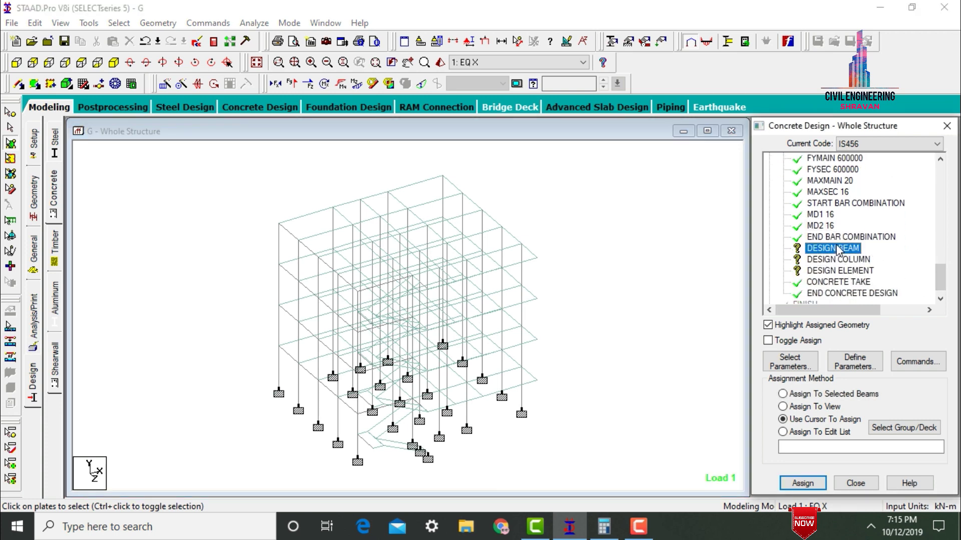
left_click(119, 23)
mouse_move(166, 274)
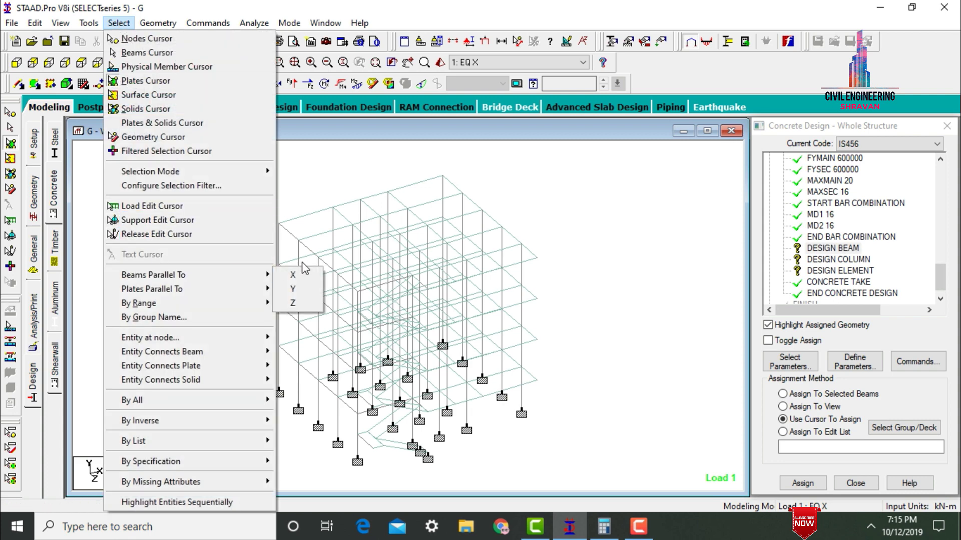
left_click(300, 273)
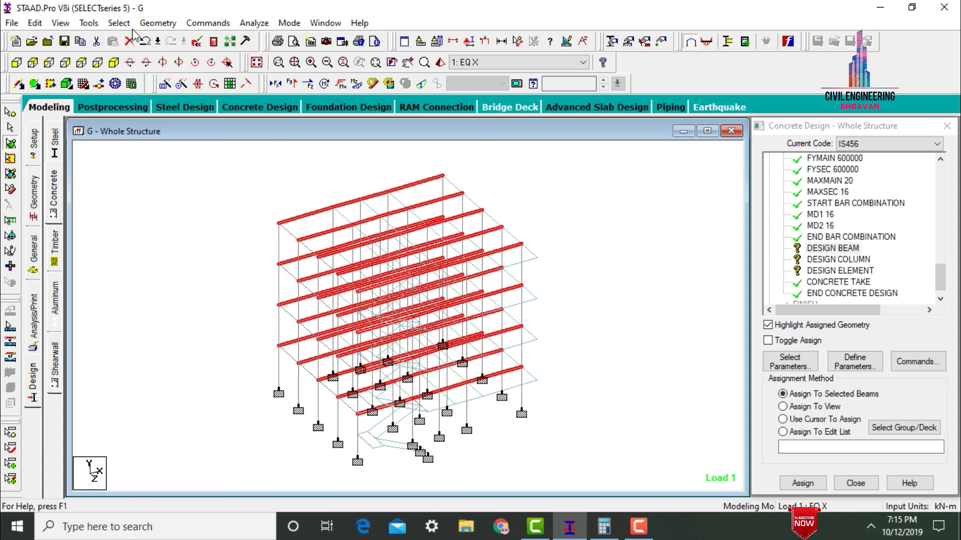
left_click(120, 24)
mouse_move(174, 281)
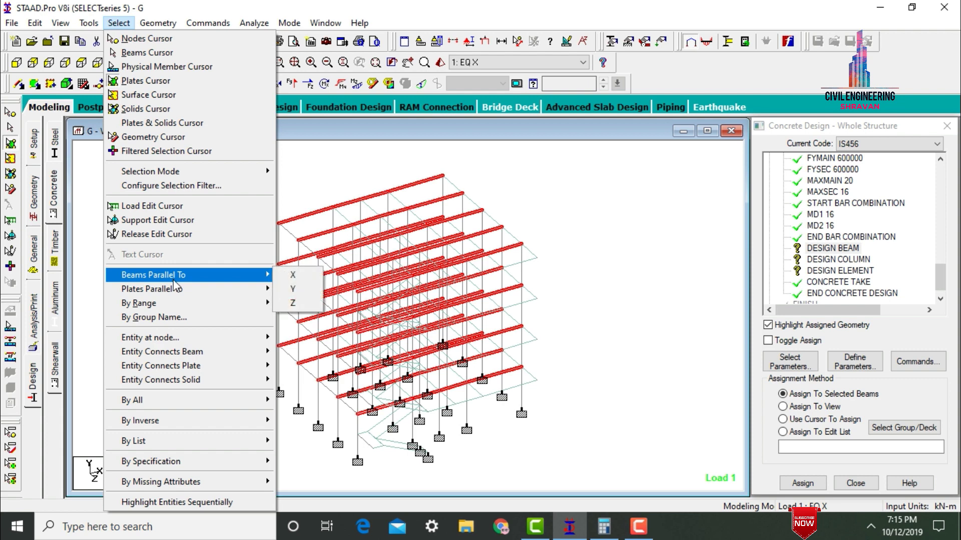
left_click(299, 304)
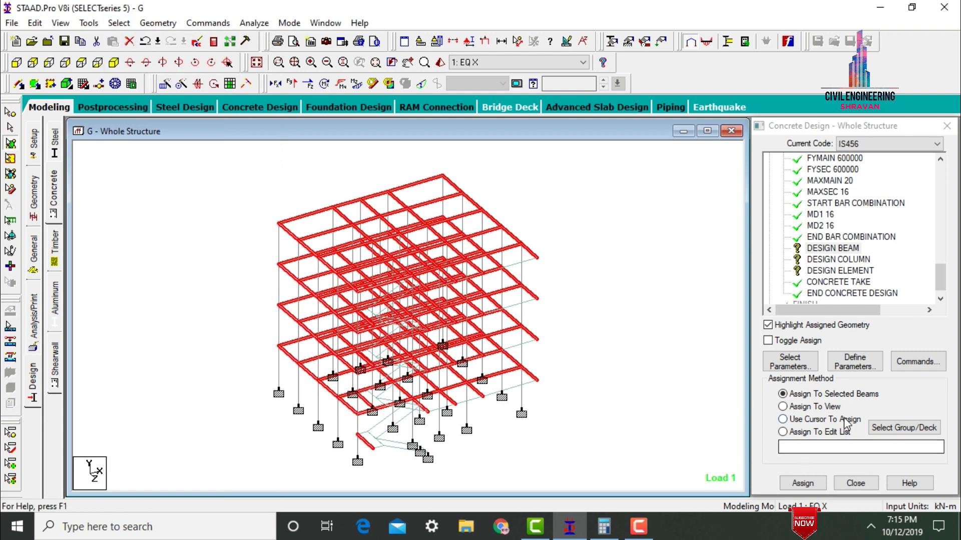
left_click(798, 483)
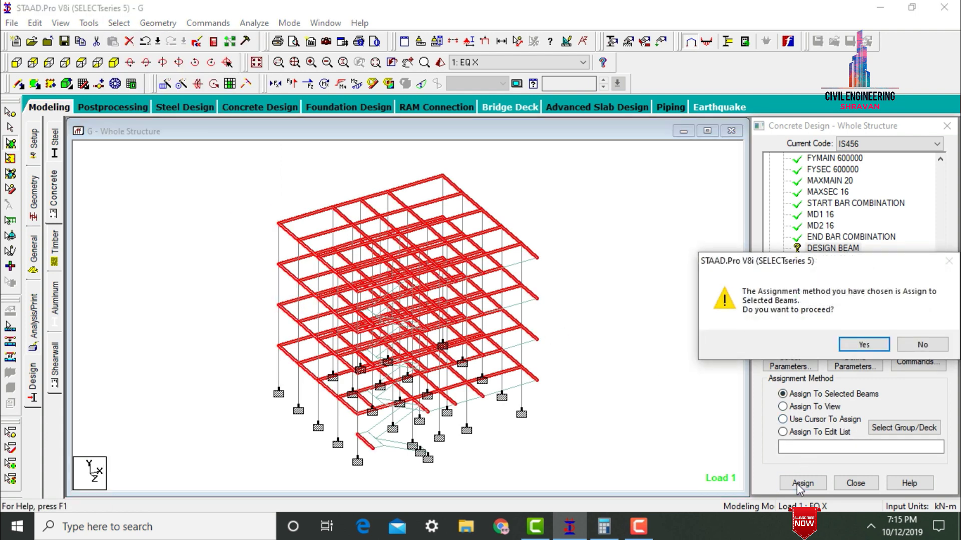
key("Return")
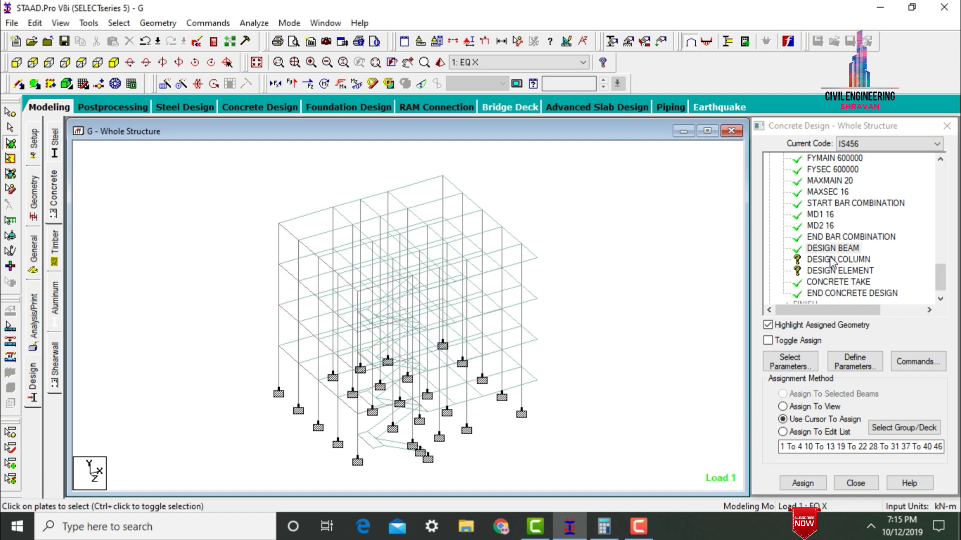
- Assign the DESIGN COLUMN command to the _CIRCOL, _RECCOL and _SQCOL column groups
left_click(832, 261)
left_click(118, 23)
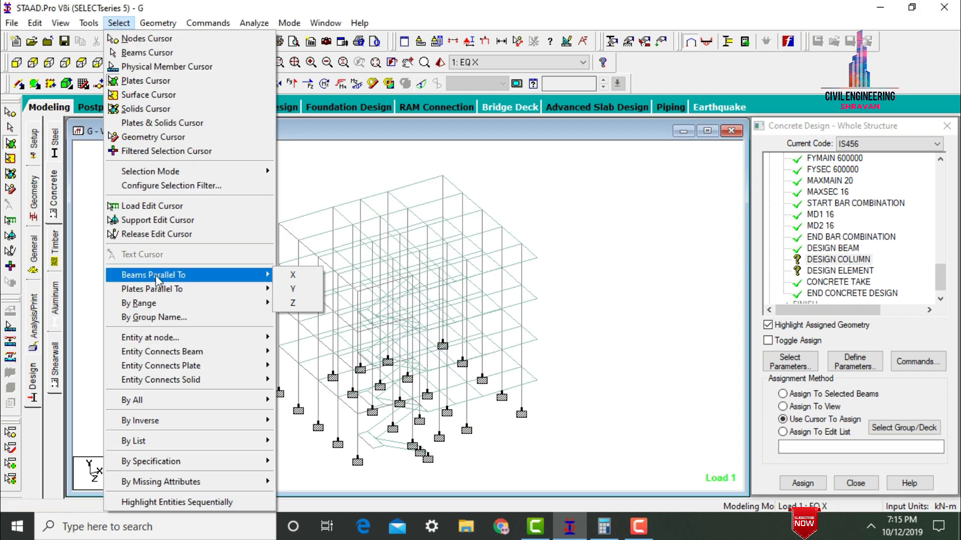
left_click(163, 317)
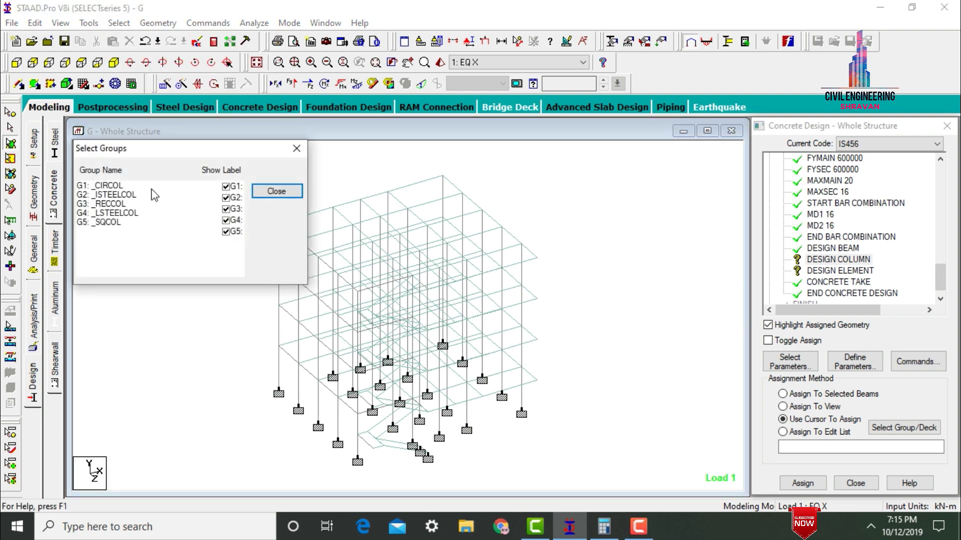
left_click(130, 185)
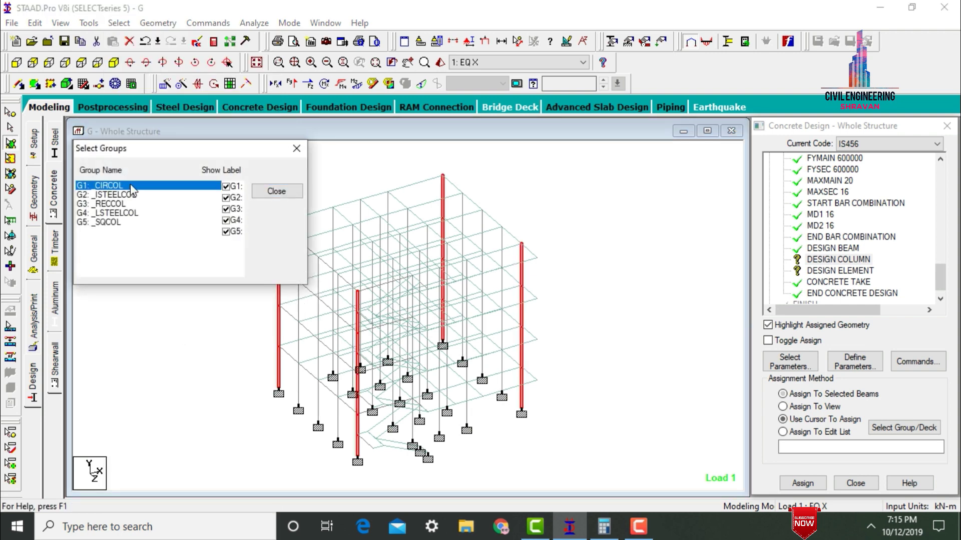
left_click(114, 205, "ctrl")
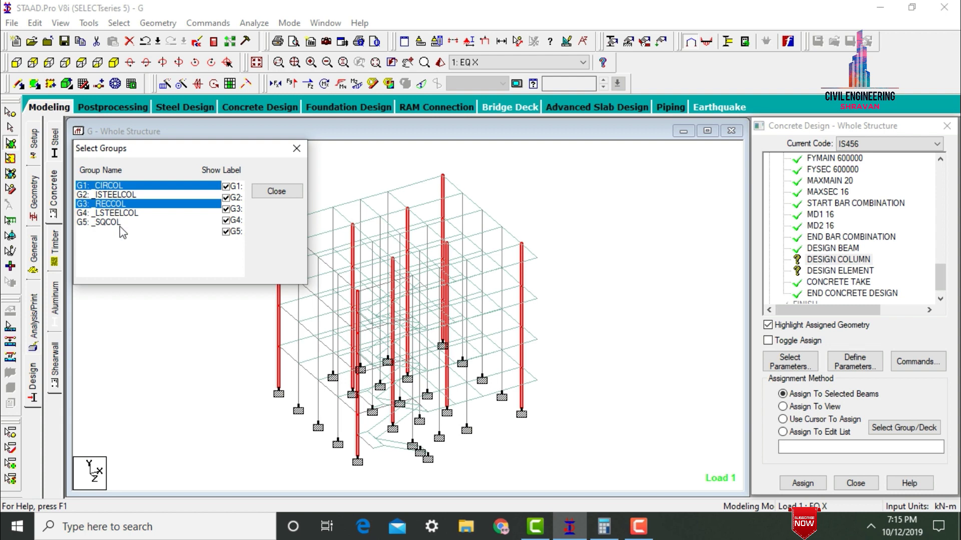
left_click(119, 222, "ctrl")
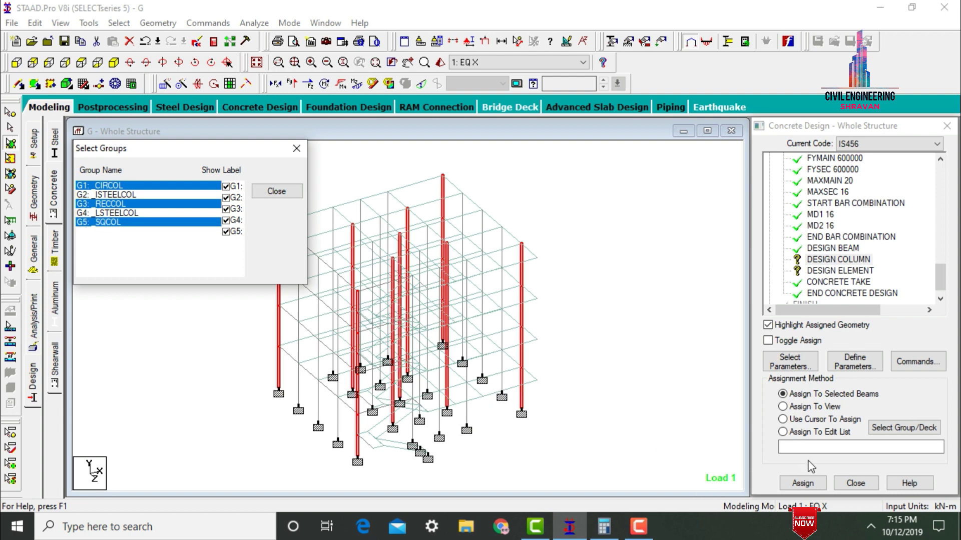
left_click(803, 484)
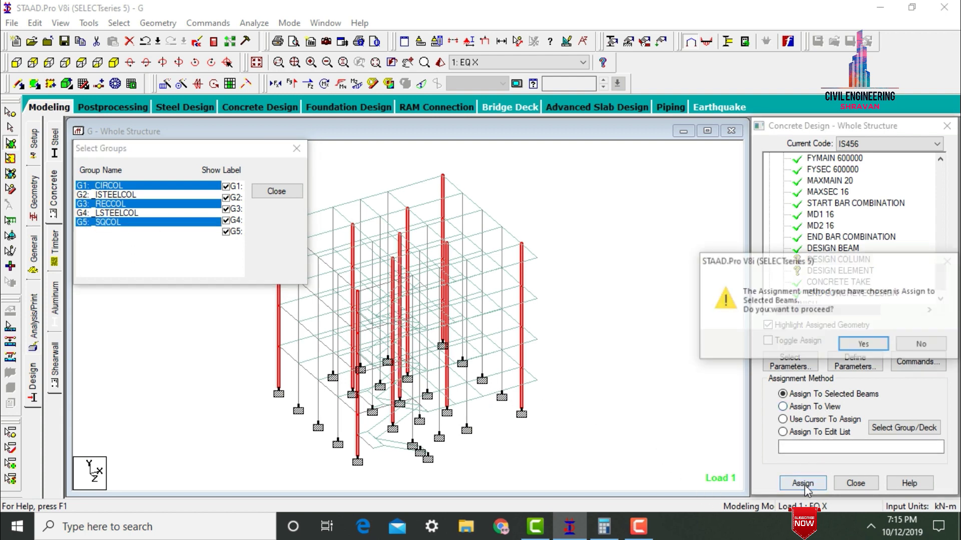
left_click(845, 289)
- Assign the DESIGN ELEMENT command to all plates in view
left_click(846, 273)
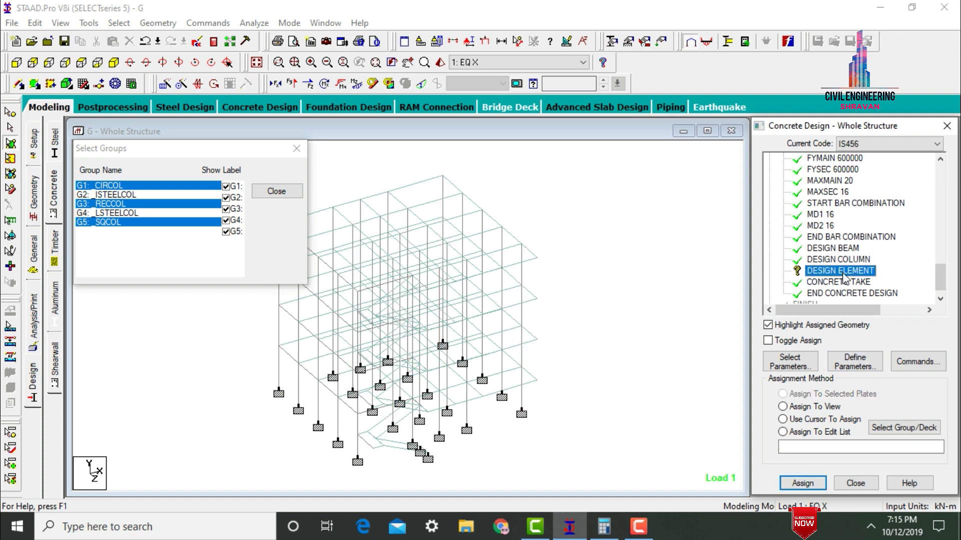
left_click(810, 407)
left_click(802, 483)
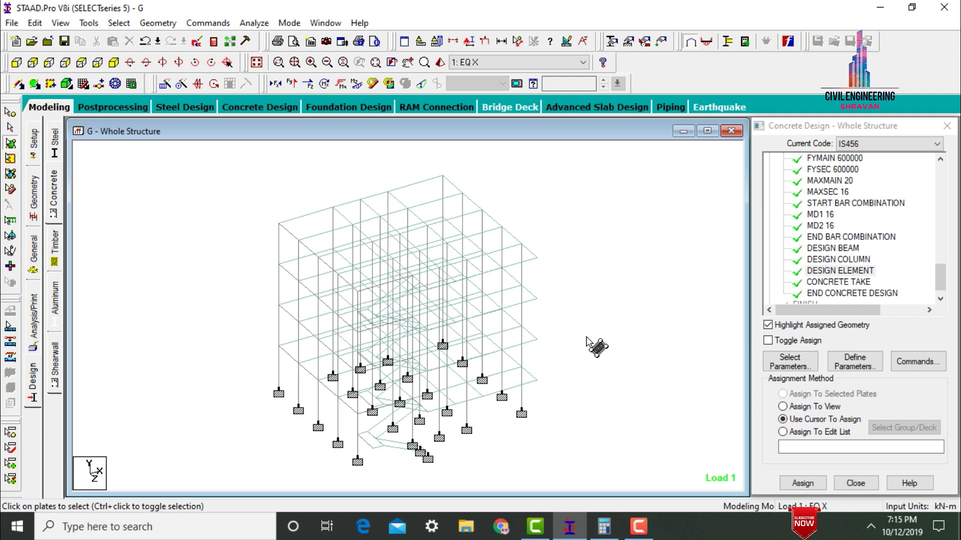
- Switch from concrete to steel design and set the current design code to IS800
left_click(31, 383)
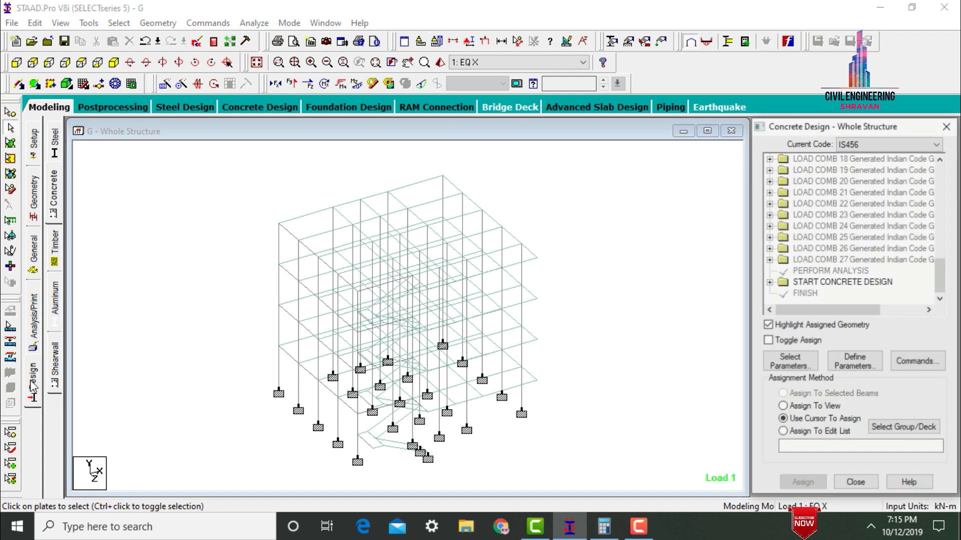
left_click(56, 140)
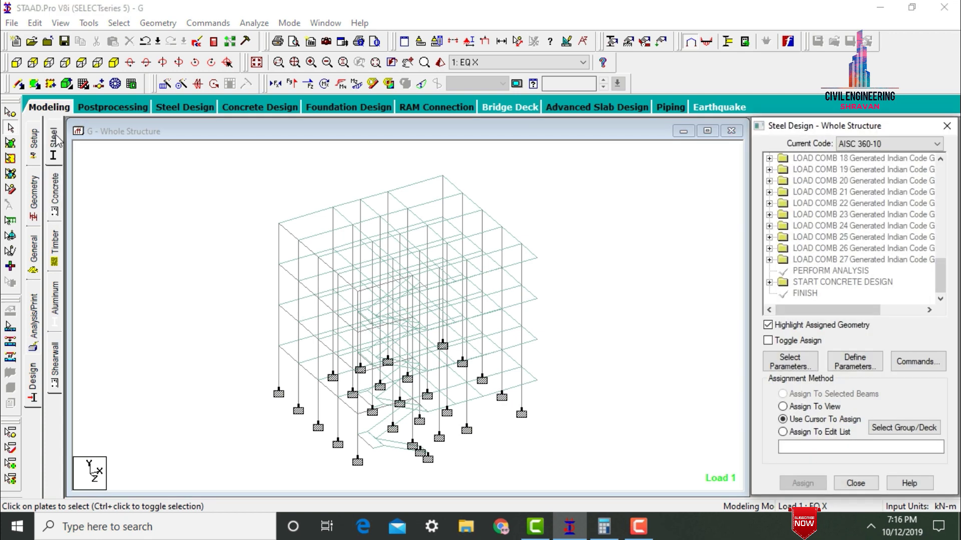
left_click(864, 144)
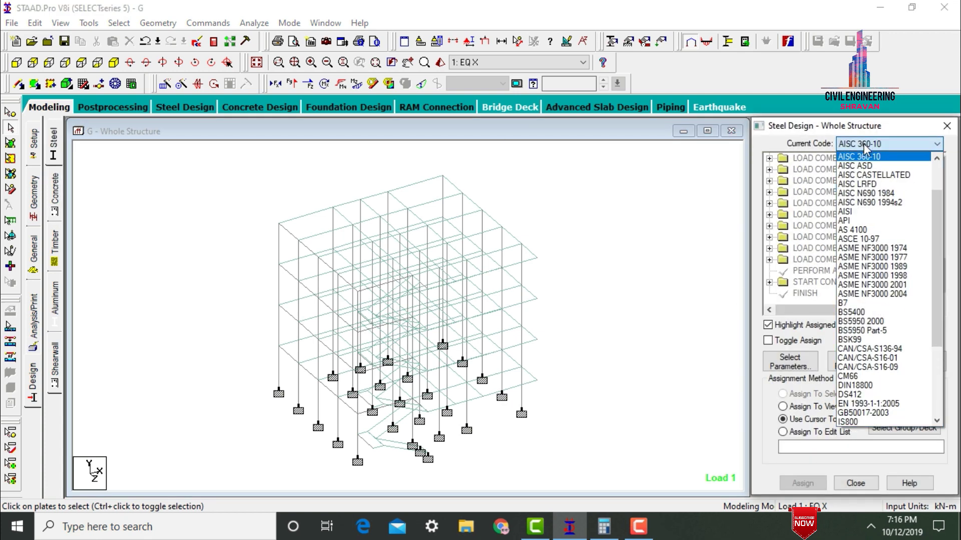
left_click(851, 422)
- Reduce the selected steel design parameters to Track and Fyld (yield strength of steel) only
left_click(792, 367)
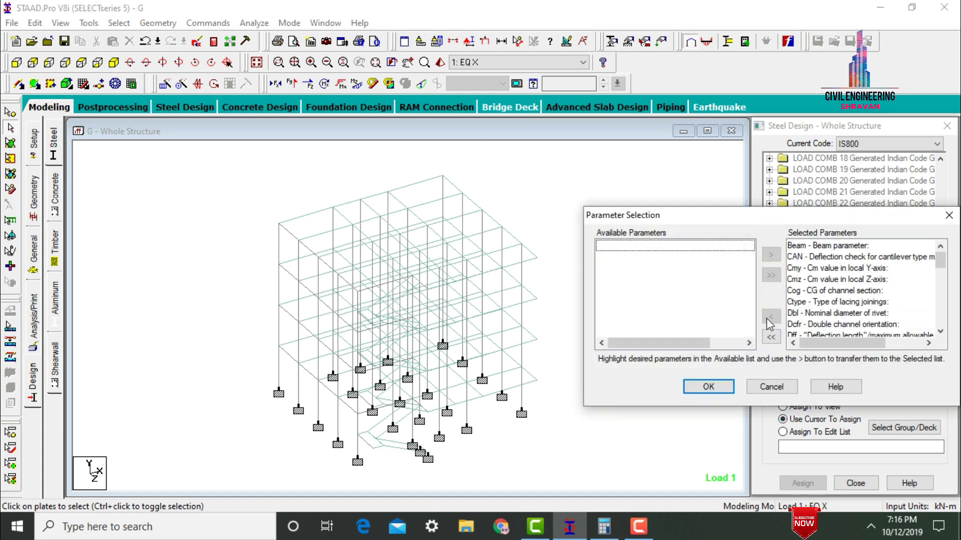
left_click(771, 338)
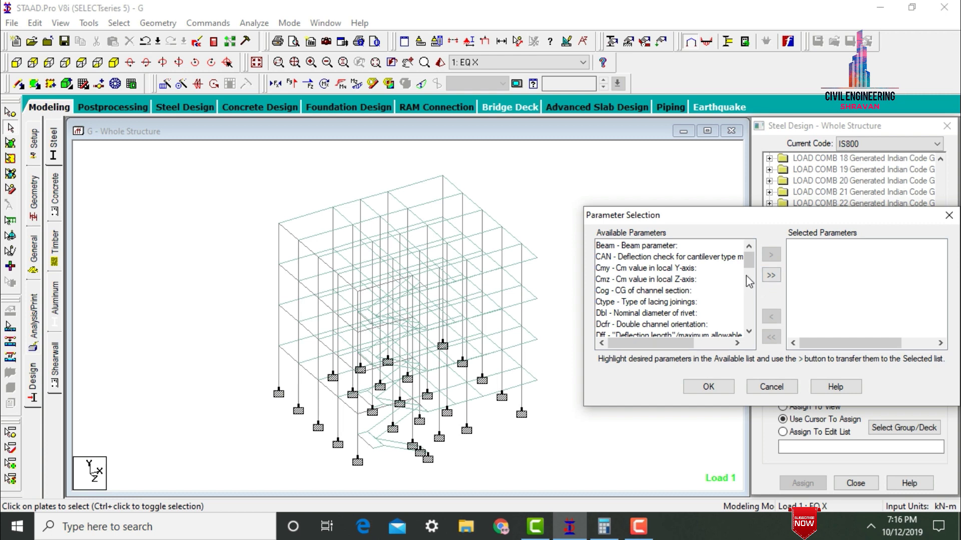
mouse_move(751, 264)
left_mouse_down()
mouse_move(750, 316)
mouse_move(758, 254)
left_mouse_up()
double_click(673, 325)
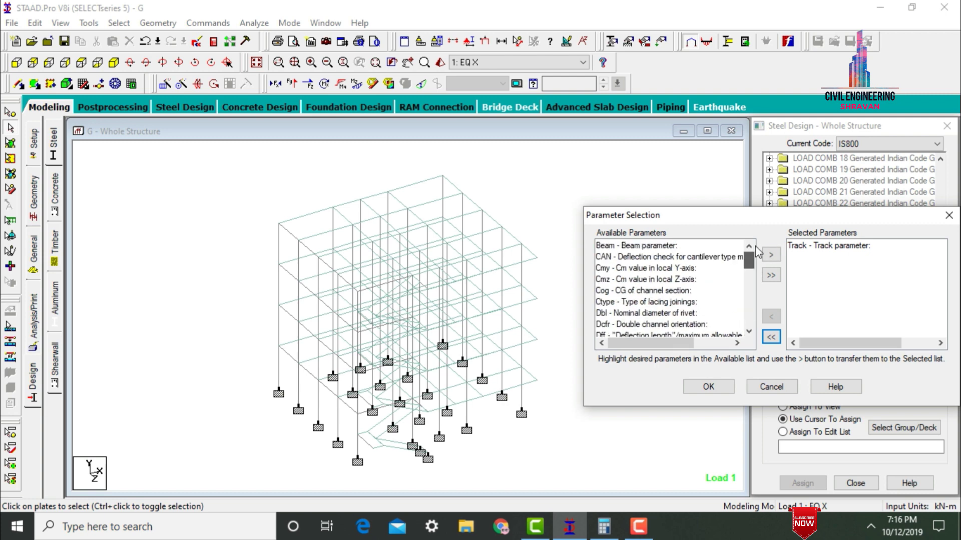
scroll(622, 315, "down", 3)
double_click(622, 314)
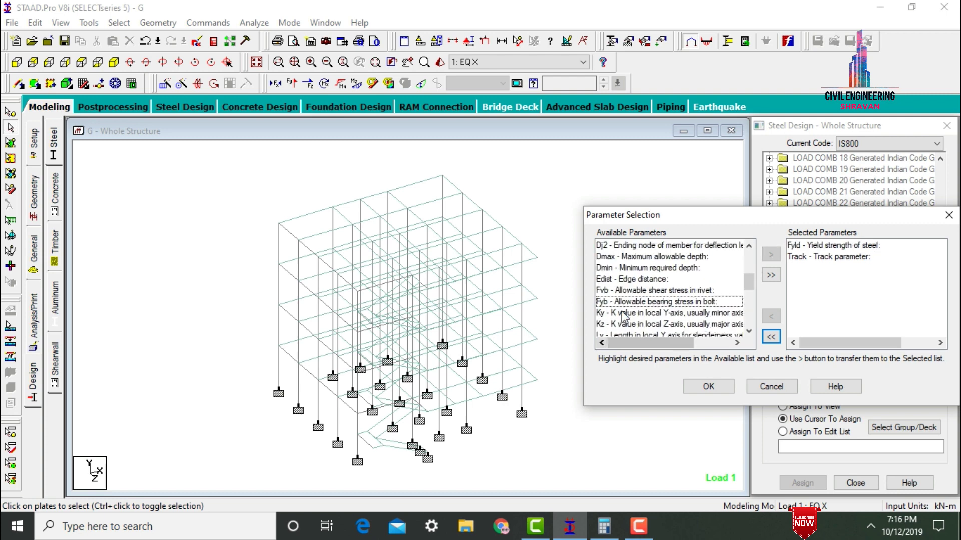
left_click(722, 386)
- Define the steel parameters FYLD as 600000 kN/m2 and TRACK as 2, for maximum detail output
left_click(866, 366)
left_click_drag(535, 206, 506, 206)
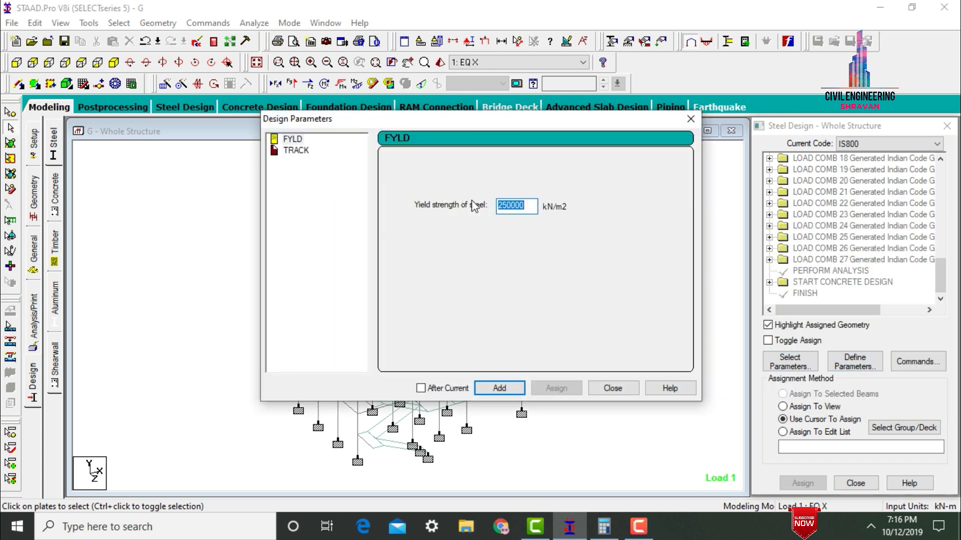
type("6")
left_click(297, 152)
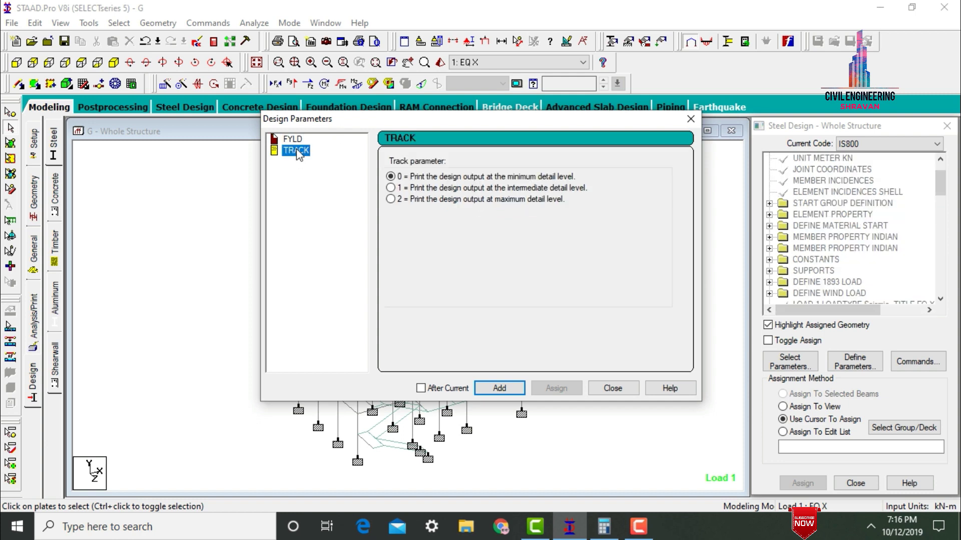
left_click(407, 199)
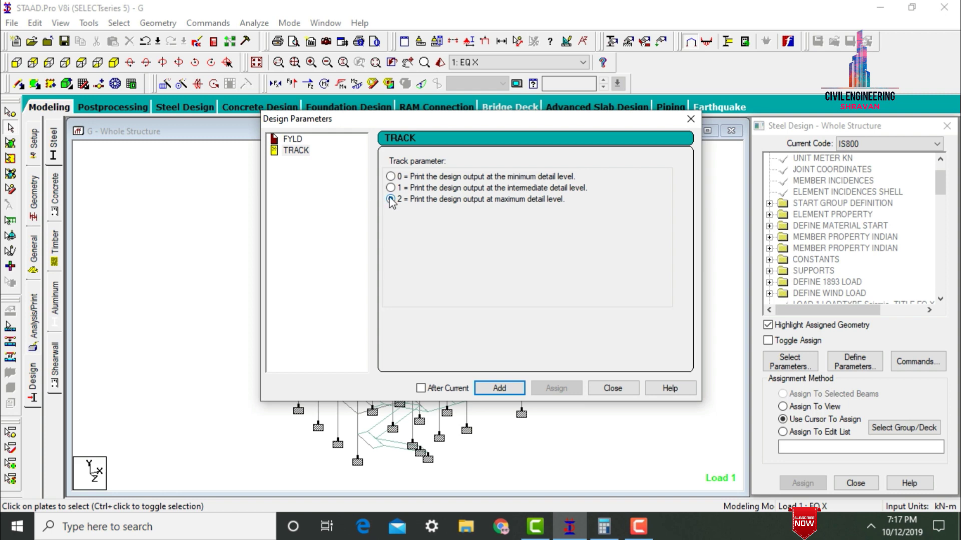
left_click(498, 387)
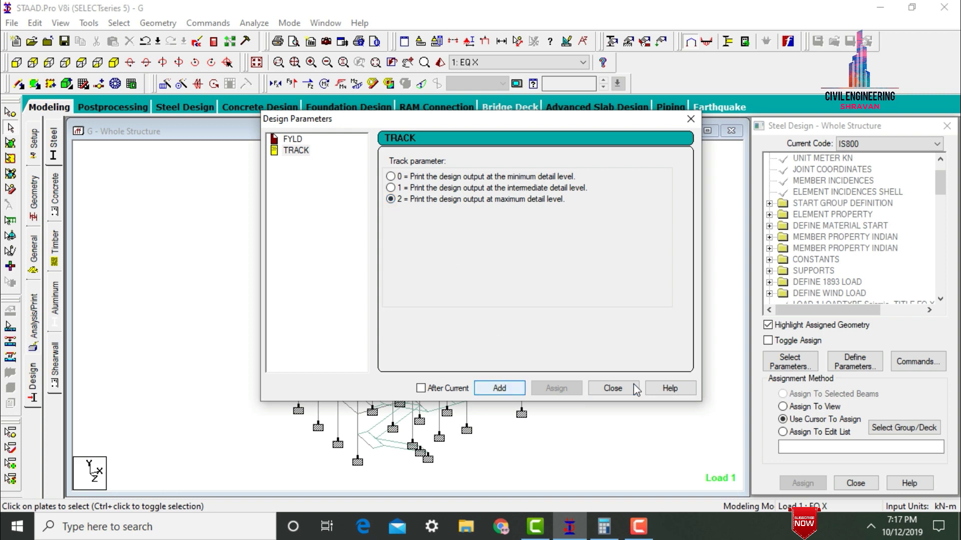
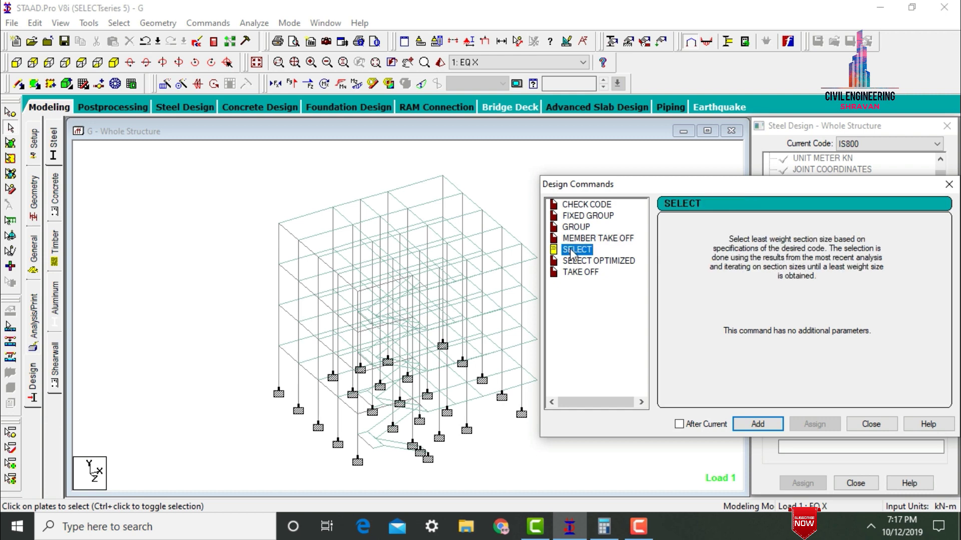
- Add the TAKE OFF command to the steel design commands and finish defining commands
left_click(581, 272)
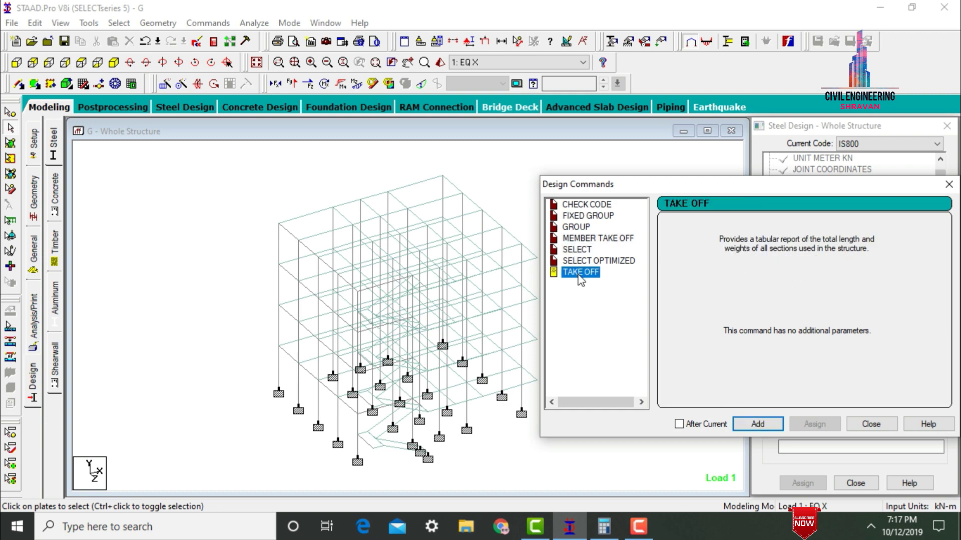
left_click(756, 424)
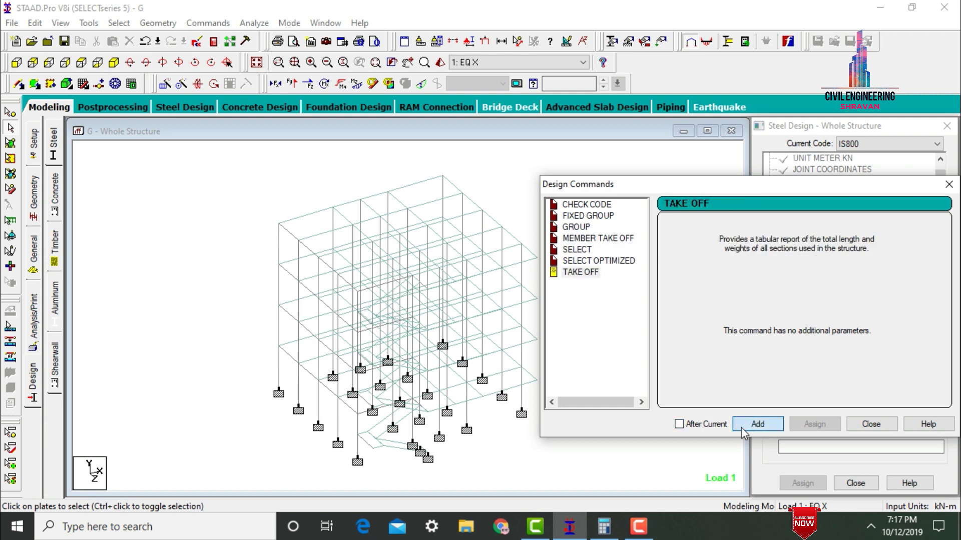
left_click(871, 425)
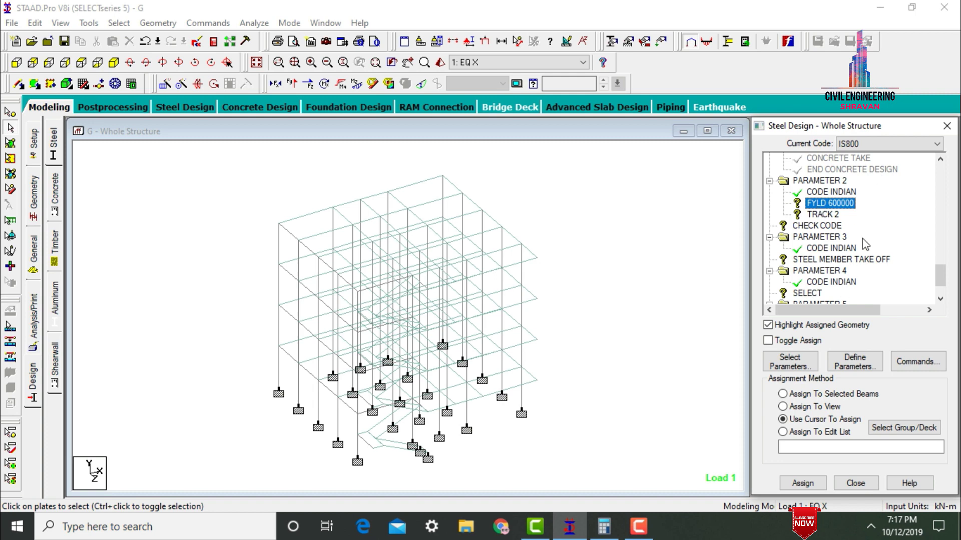
- Assign the FYLD 600000 parameter to the _ISTEELCOL and _LSTEELCOL column groups
left_click(119, 23)
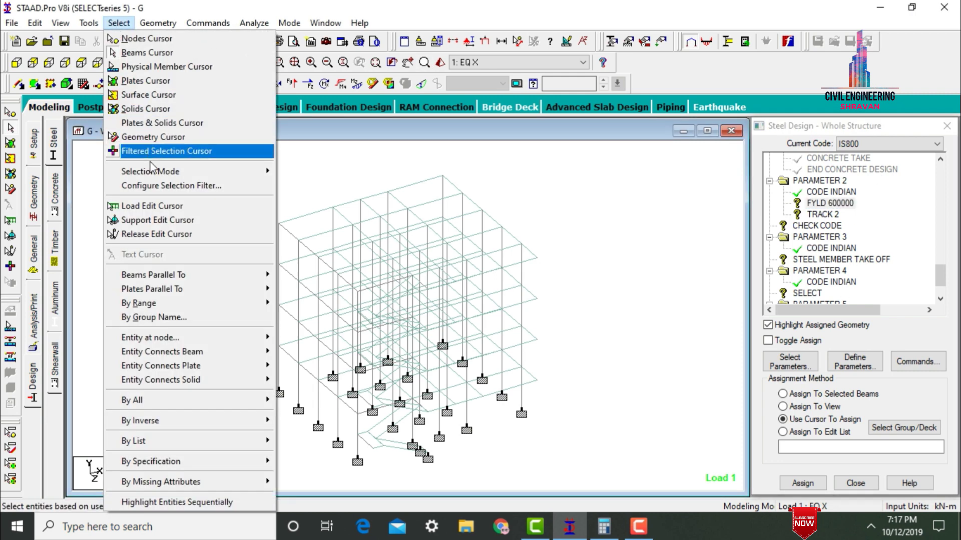
left_click(160, 318)
left_click(124, 195)
left_click(141, 213, "ctrl")
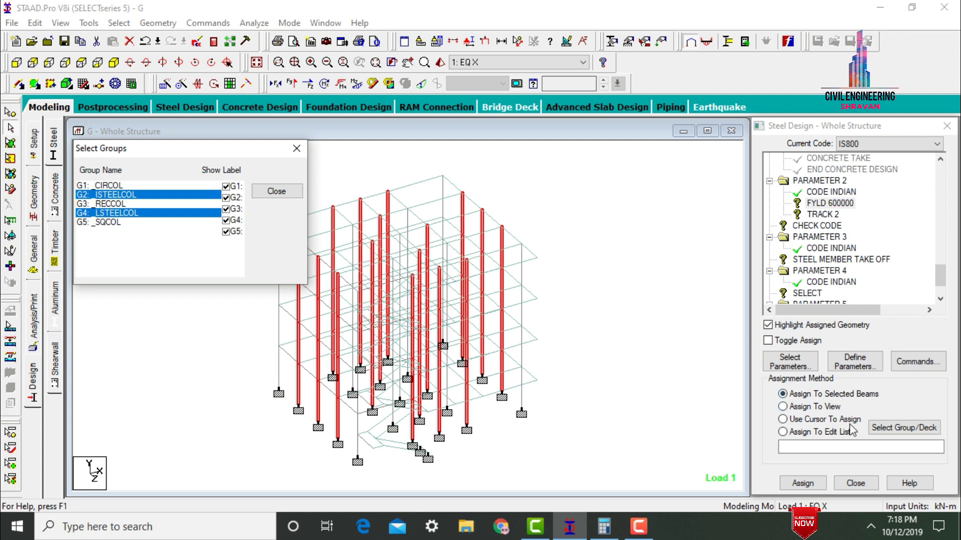
left_click(805, 482)
key("Return")
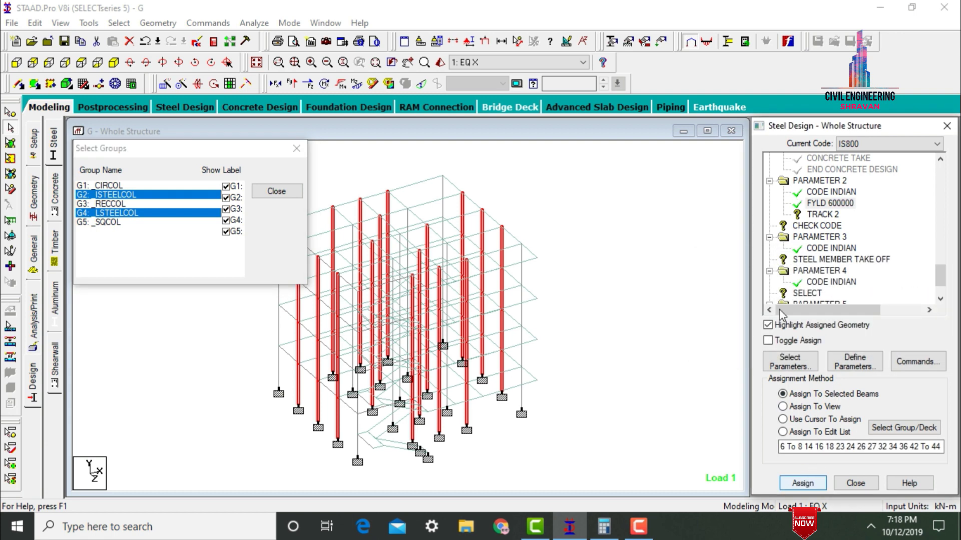
- Assign the TRACK 2 steel parameter to the _ISTEELCOL and _LSTEELCOL column groups
left_click(816, 216)
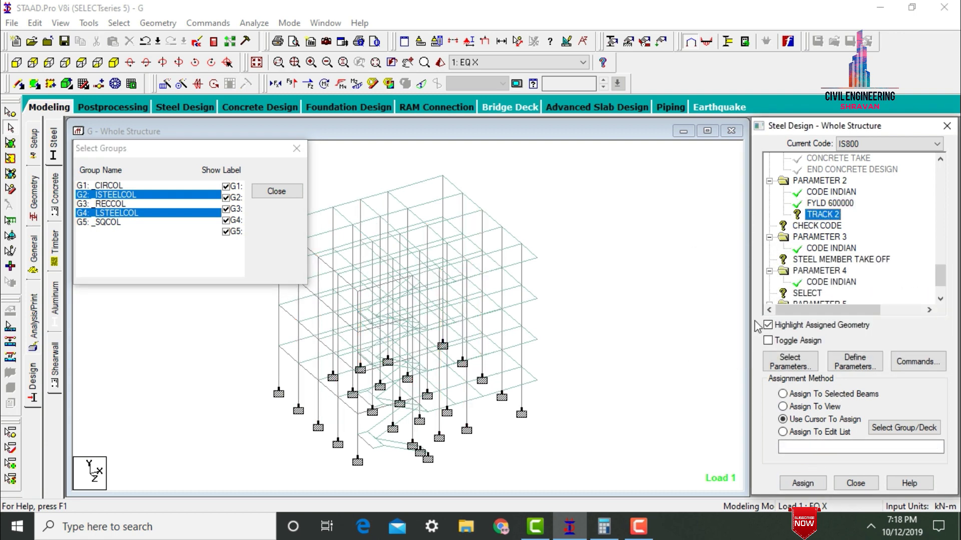
left_click(157, 198, "ctrl")
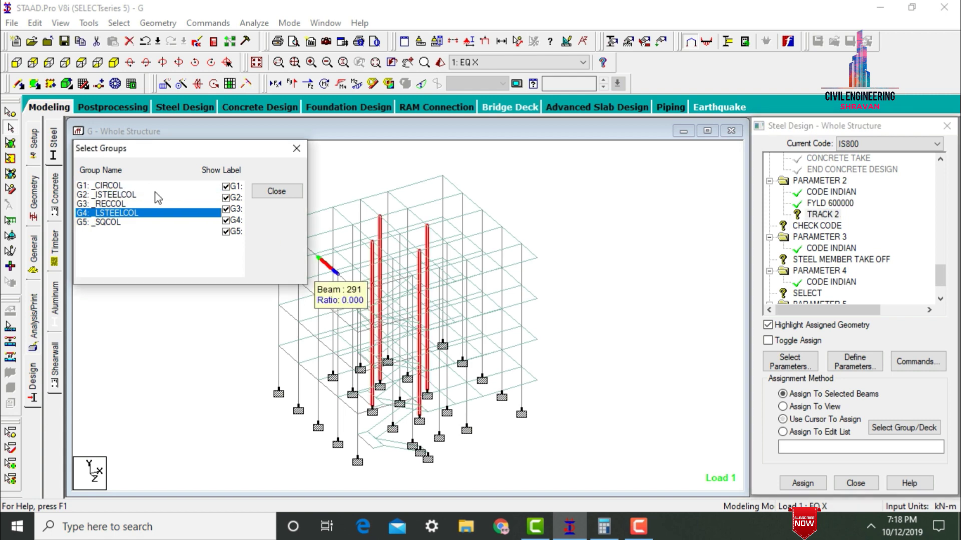
left_click(124, 195, "ctrl")
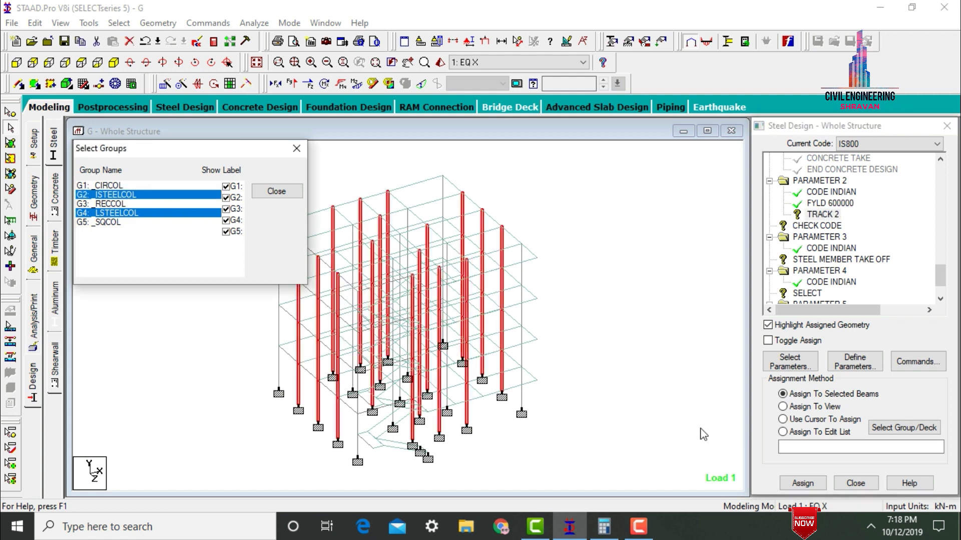
left_click(802, 483)
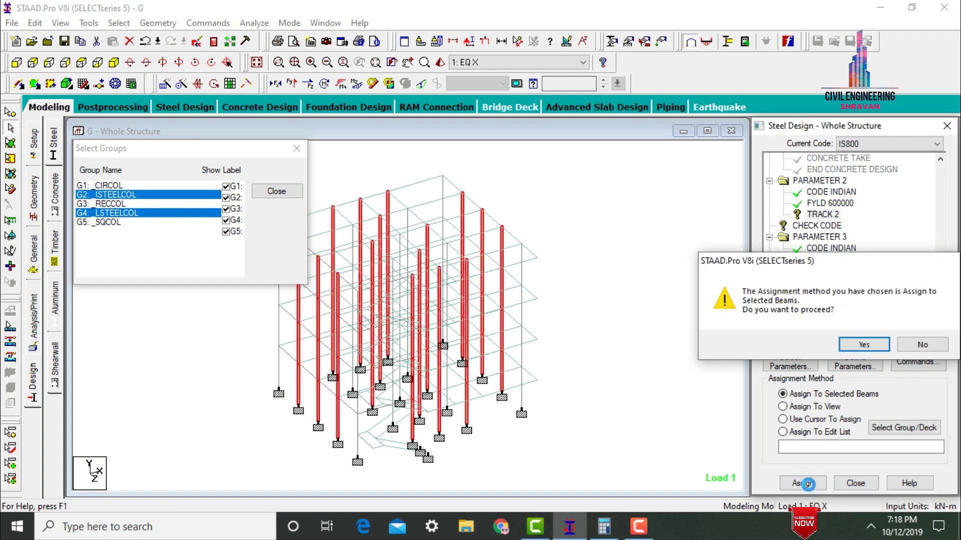
key("Return")
- Assign the CHECK CODE command to the _ISTEELCOL and _LSTEELCOL column groups
left_click(813, 228)
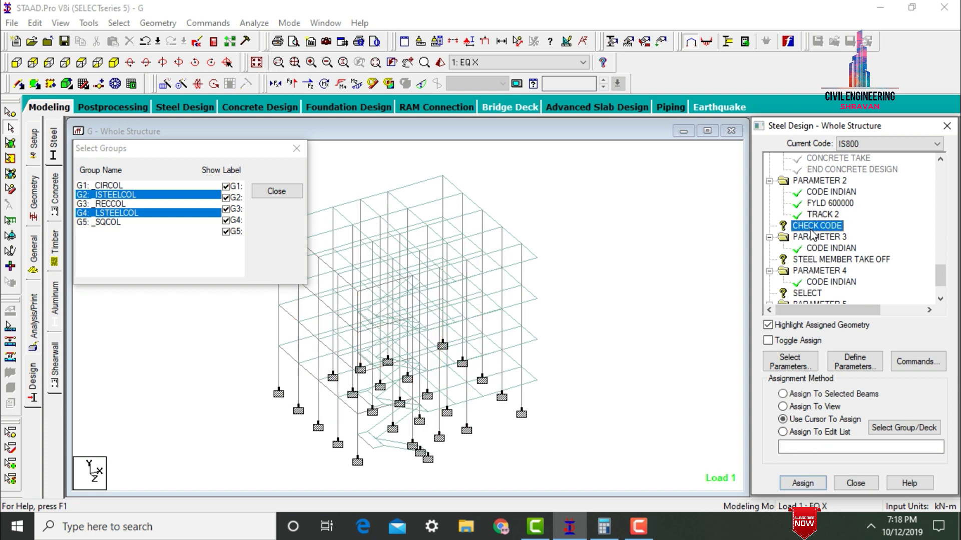
left_click(176, 195, "ctrl")
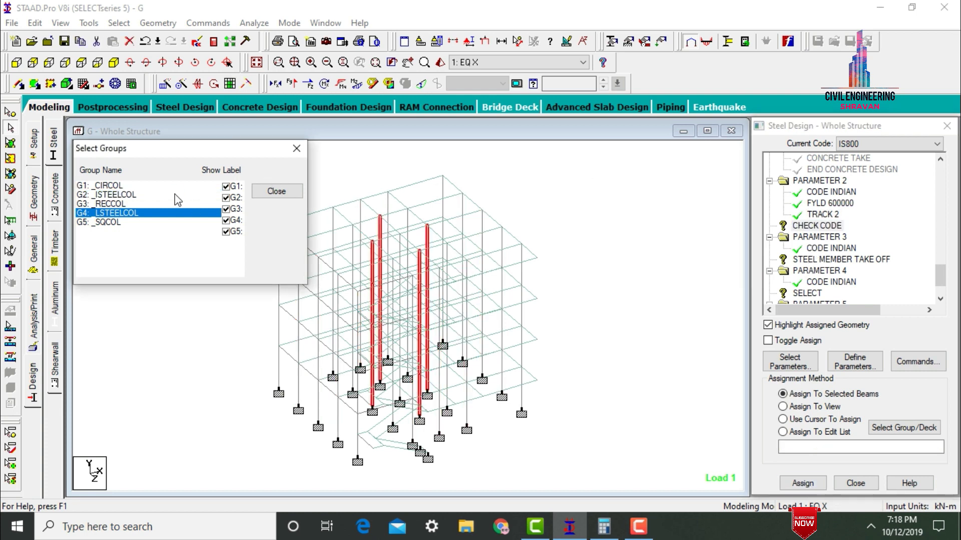
left_click(119, 197, "ctrl")
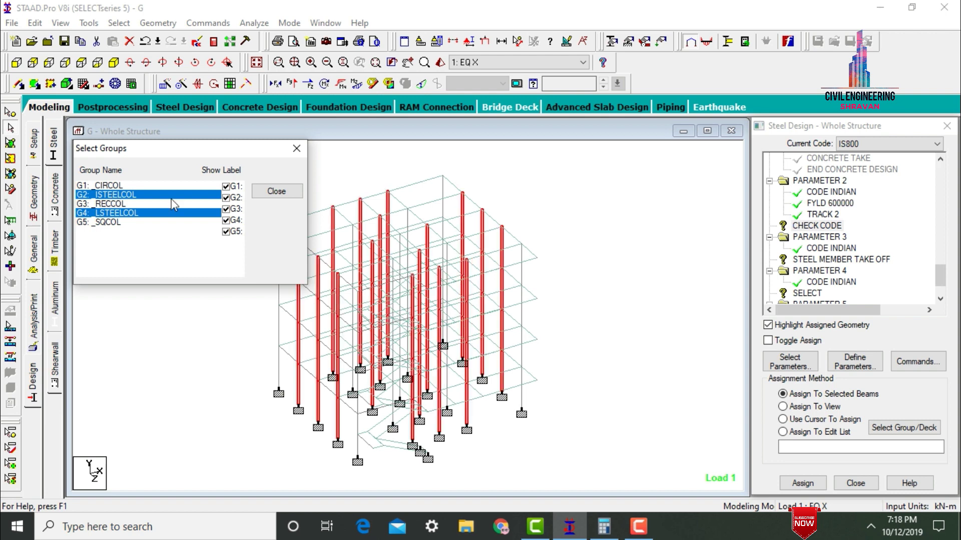
left_click(803, 483)
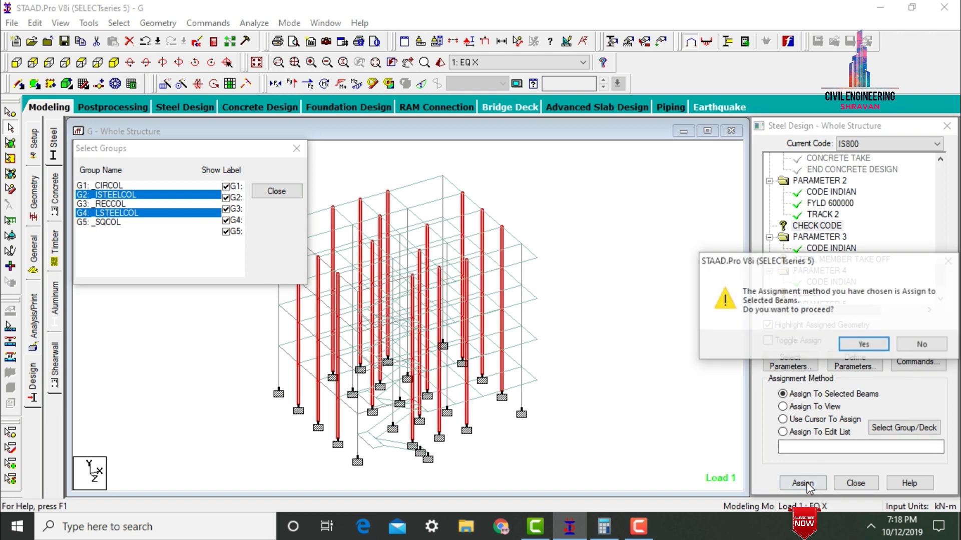
key("Return")
- Assign the STEEL MEMBER TAKE OFF command to the _ISTEELCOL and _LSTEELCOL column groups
left_click(839, 261)
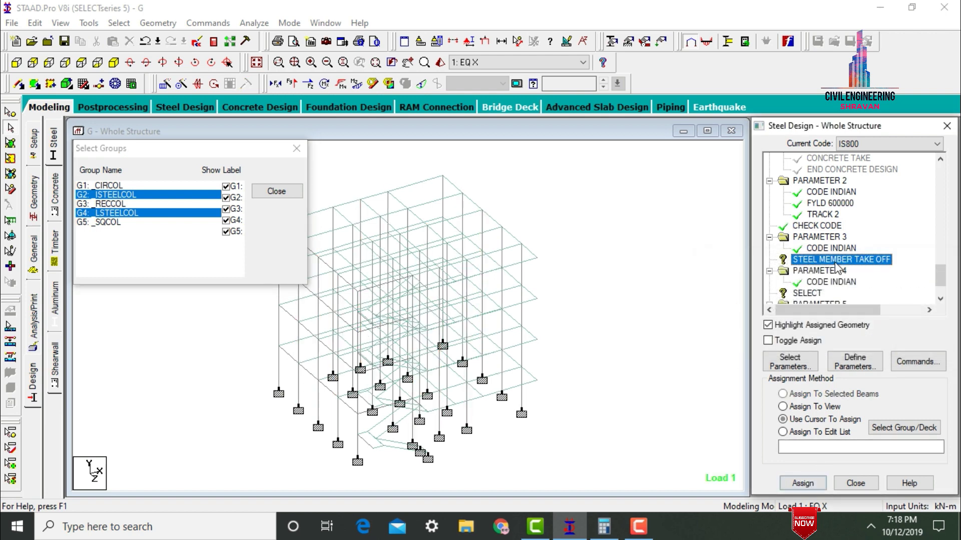
left_click(117, 196, "ctrl")
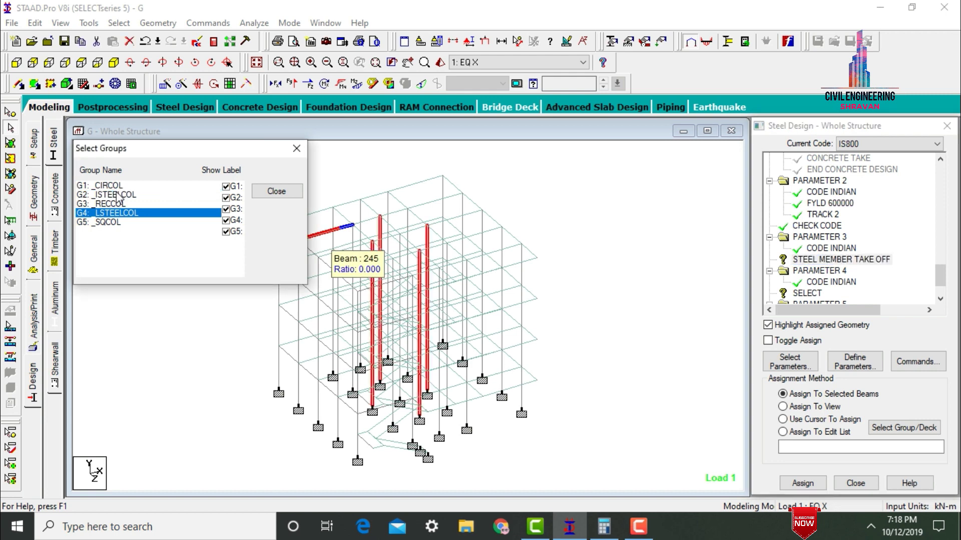
left_click(116, 196, "ctrl")
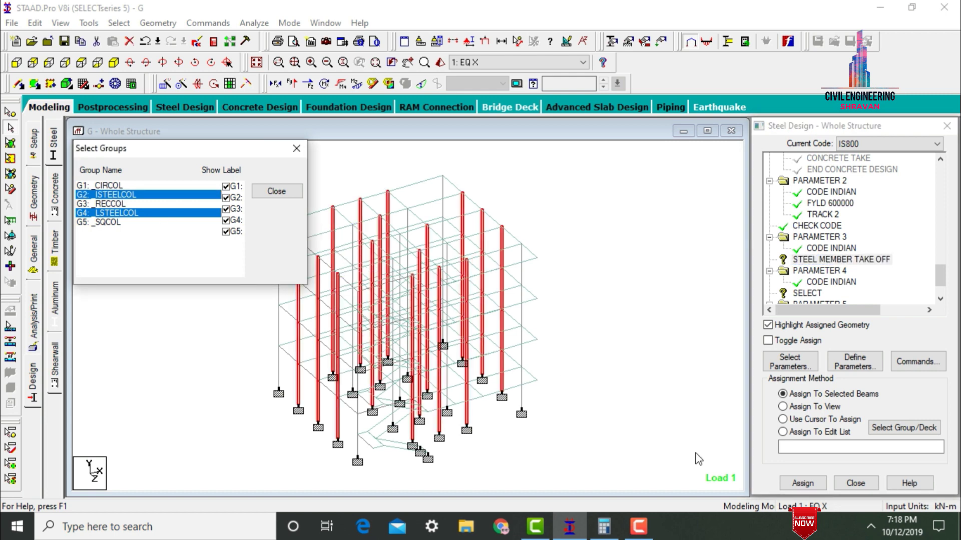
left_click(803, 488)
left_click(804, 489)
key("Return")
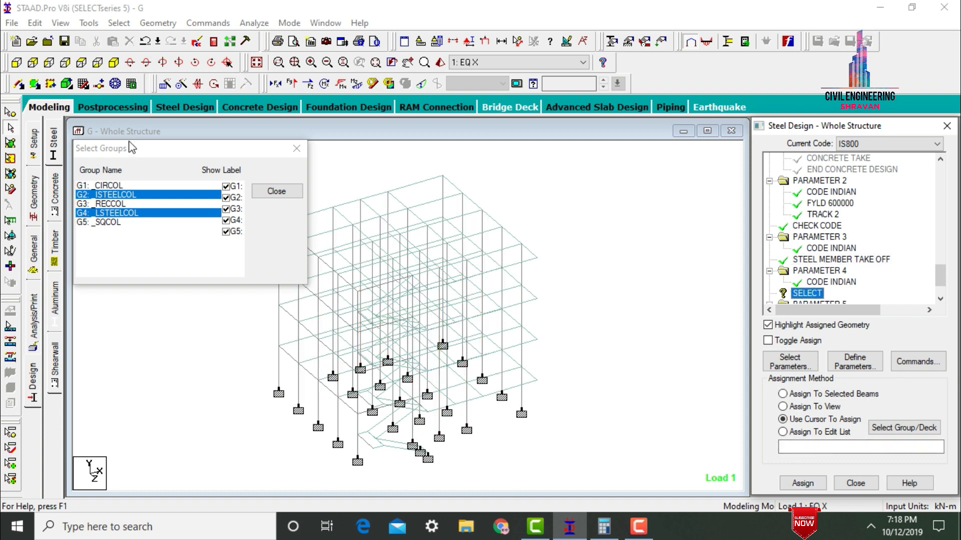
- Assign the SELECT steel design command to the _ISTEELCOL and _LSTEELCOL column groups
left_click(118, 196)
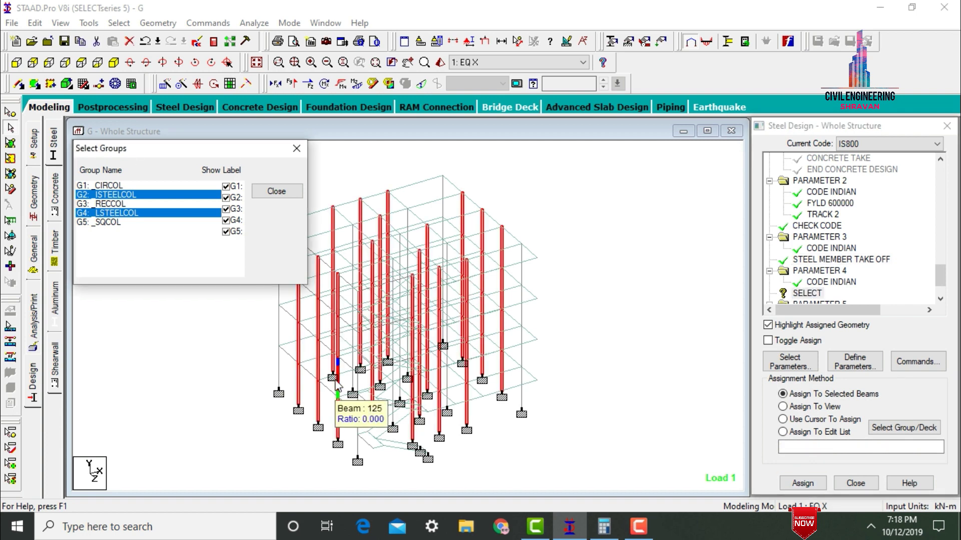
left_click(799, 484)
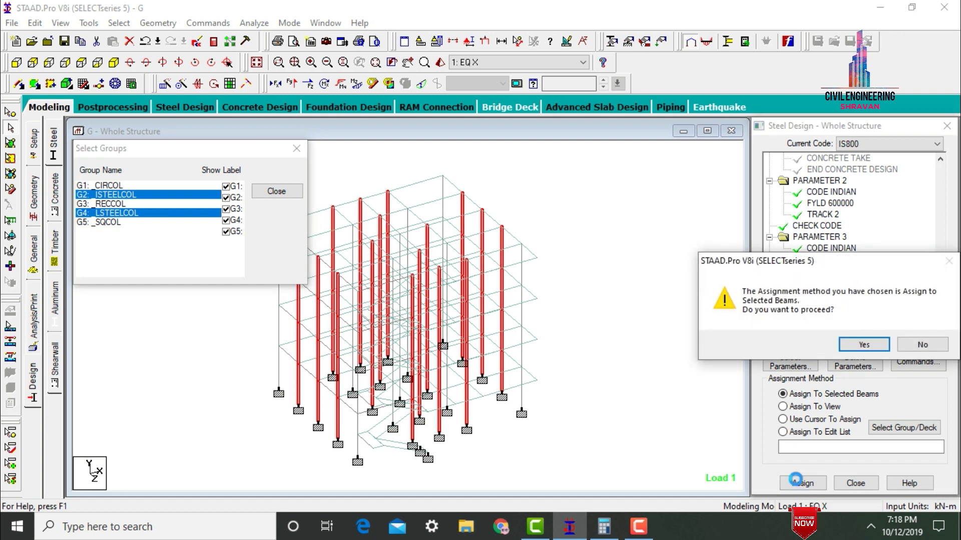
key("Return")
- Assign the STEEL TAKE OFF command to the _ISTEELCOL and _LSTEELCOL column groups and close the group selection
left_click(940, 299)
left_click(940, 299)
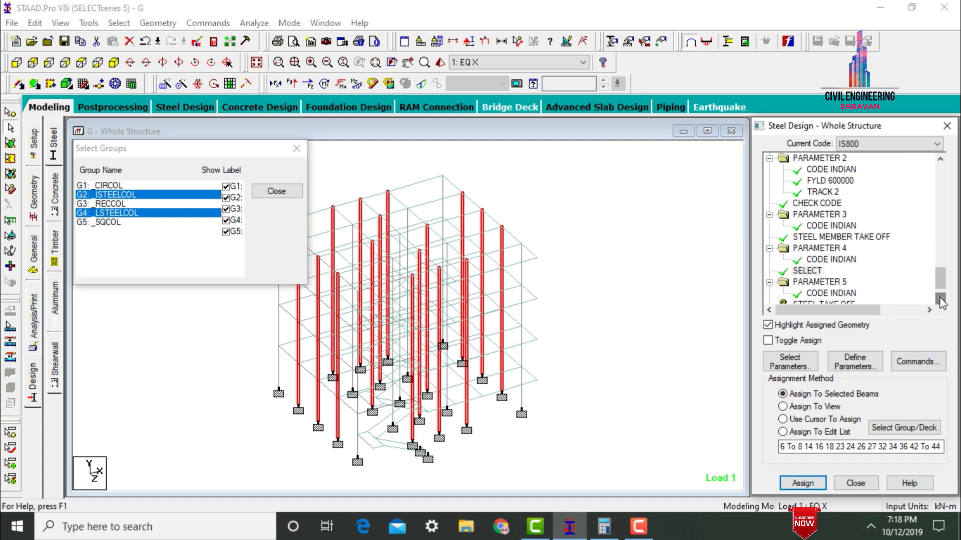
double_click(941, 299)
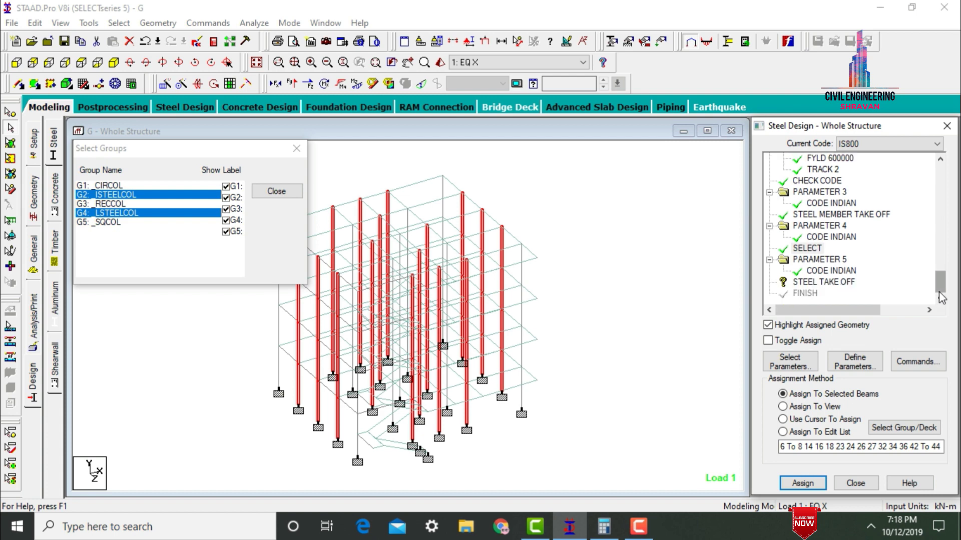
left_click(832, 283)
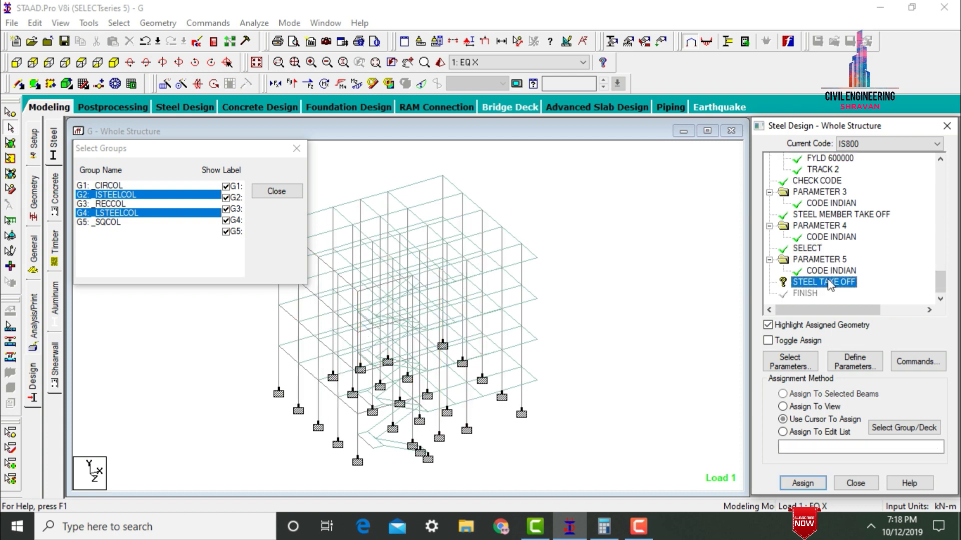
left_click(98, 214)
left_click(98, 215)
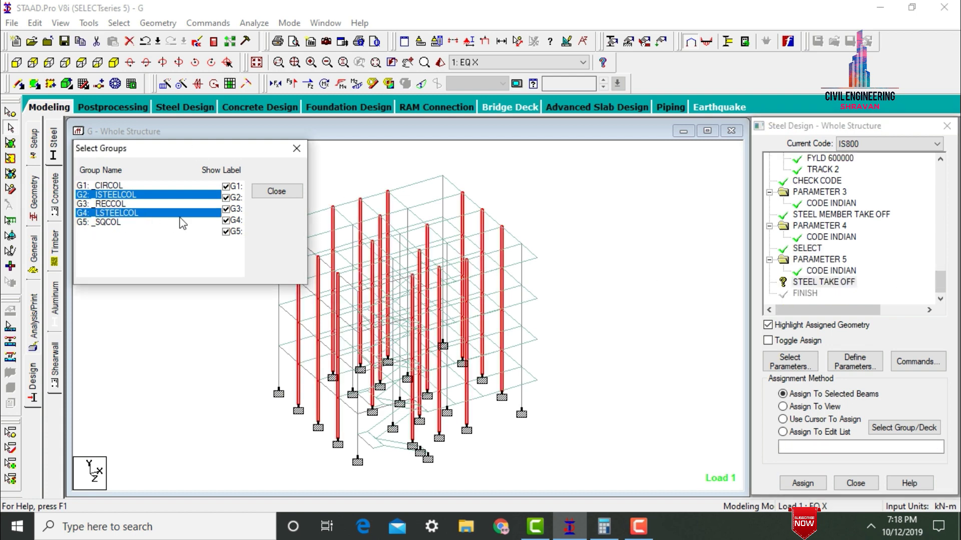
left_click(758, 431)
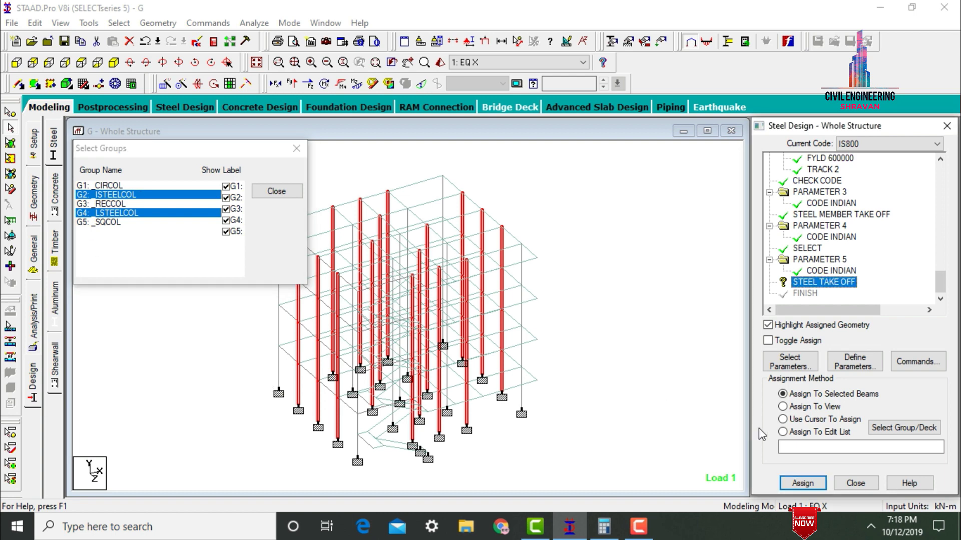
left_click(799, 484)
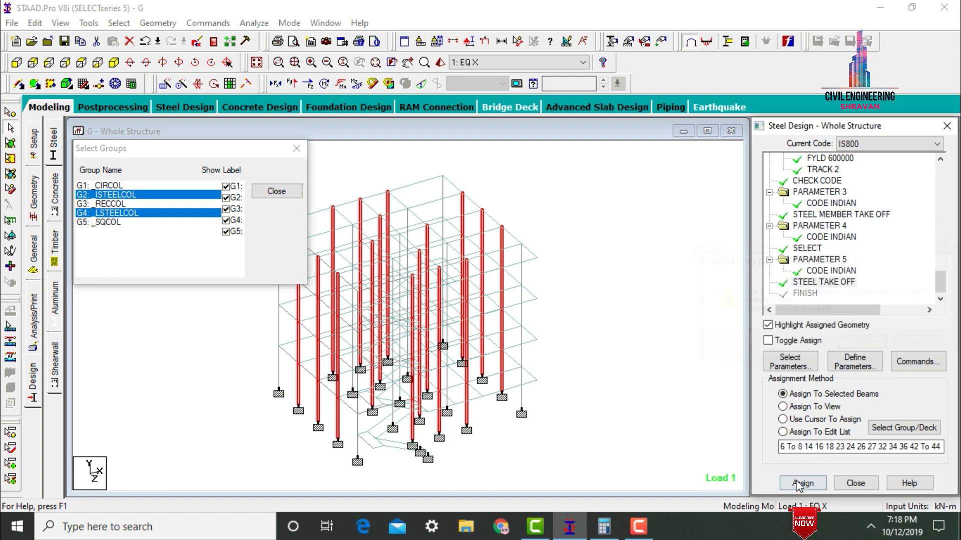
left_click(297, 148)
- Save the modified structure, run the analysis and go to Post Processing Mode
left_click(30, 326)
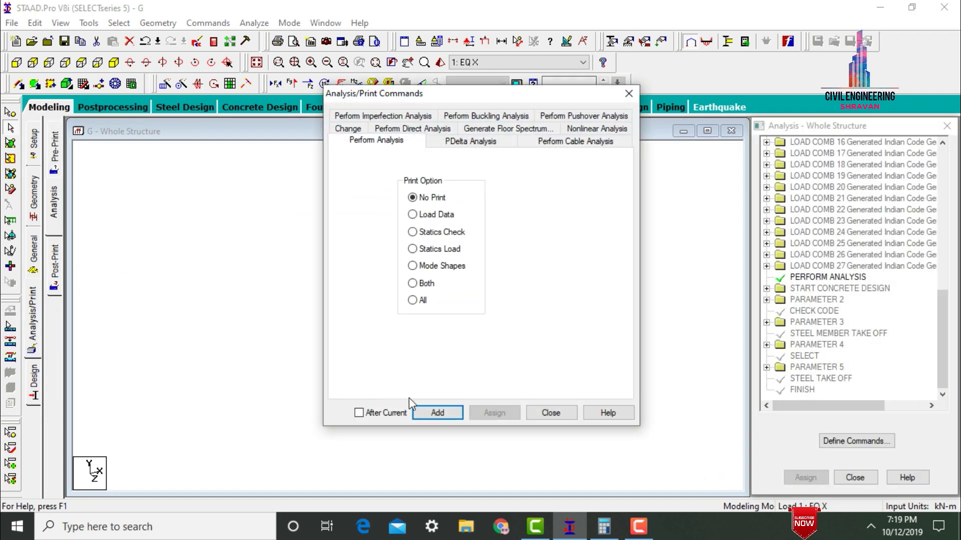
left_click(551, 413)
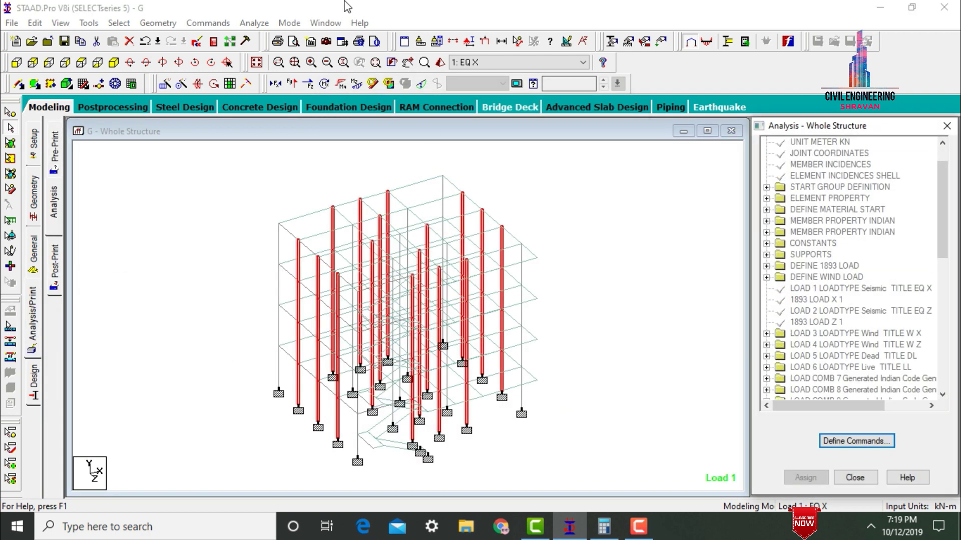
left_click(254, 24)
left_click(277, 39)
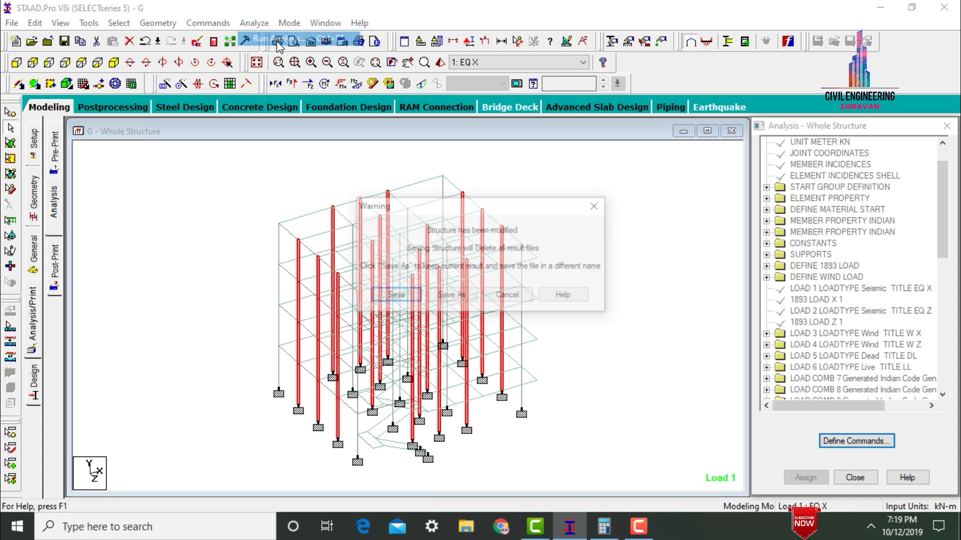
key("Return")
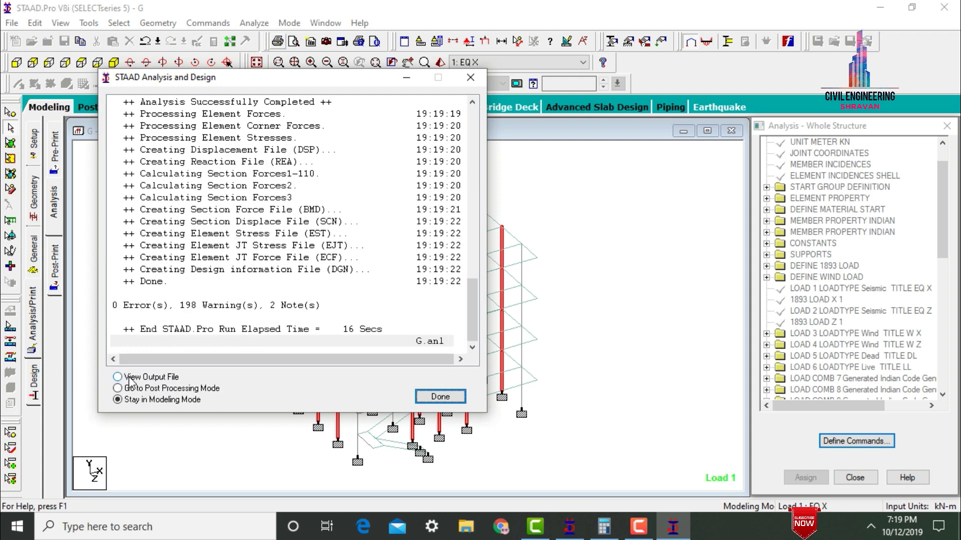
left_click(133, 390)
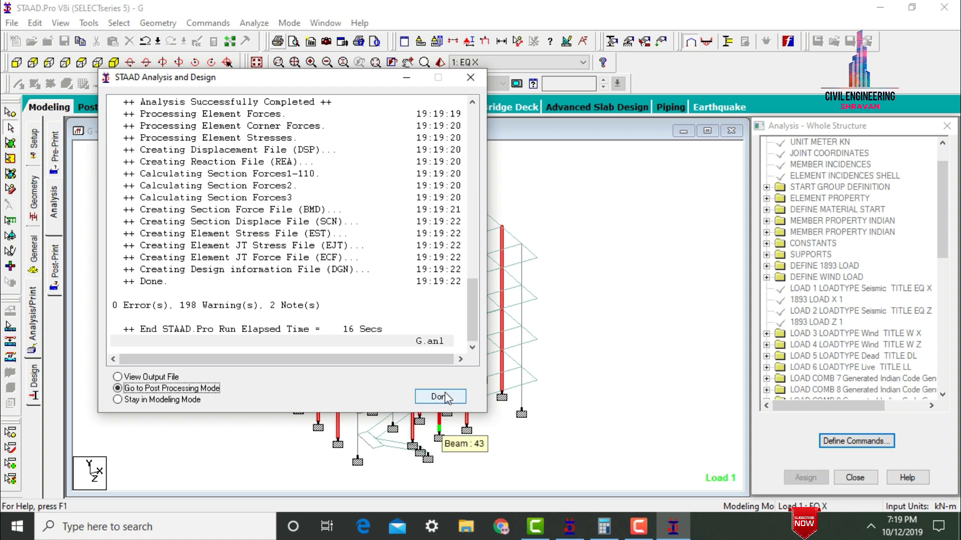
left_click(445, 398)
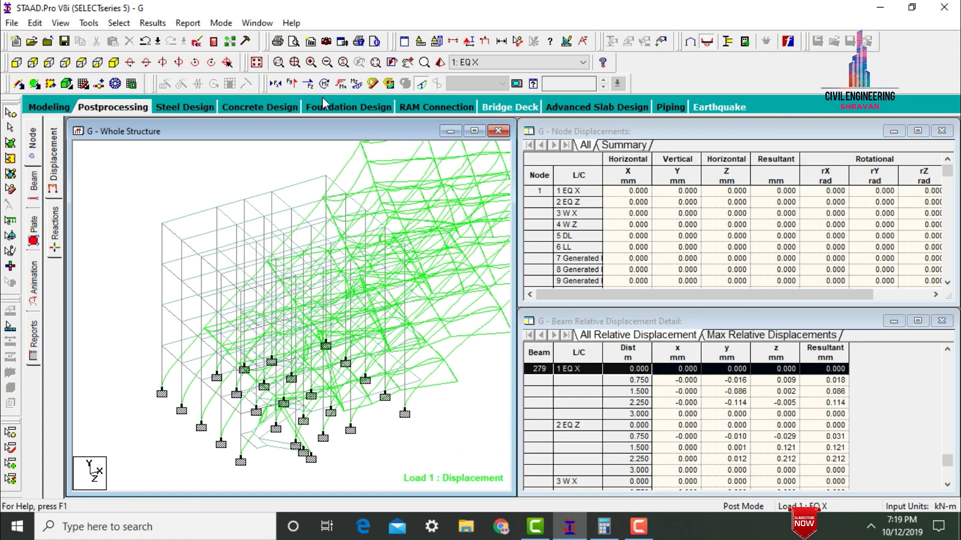
- Show the beam force results and hide the Bending Z diagram on the structure
left_click(34, 184)
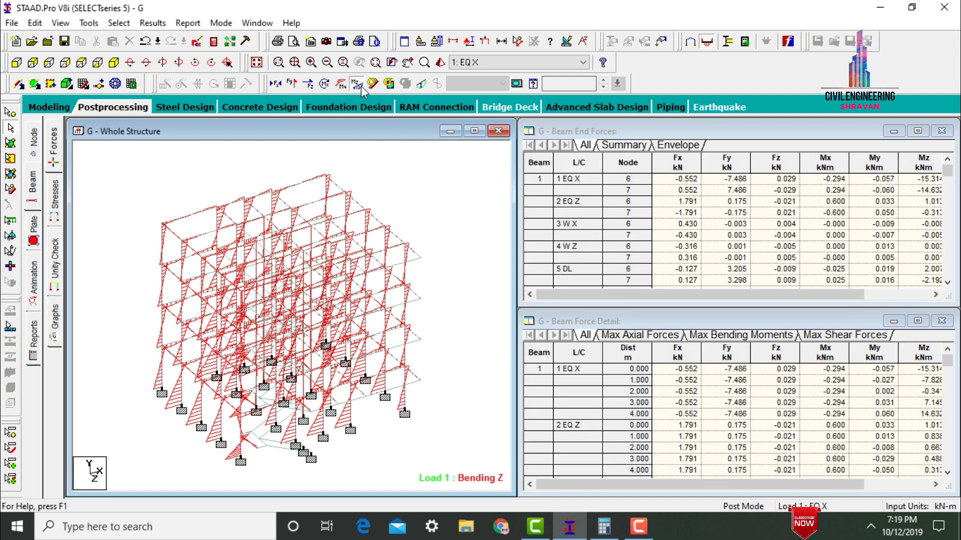
left_click(356, 84)
left_click(421, 258)
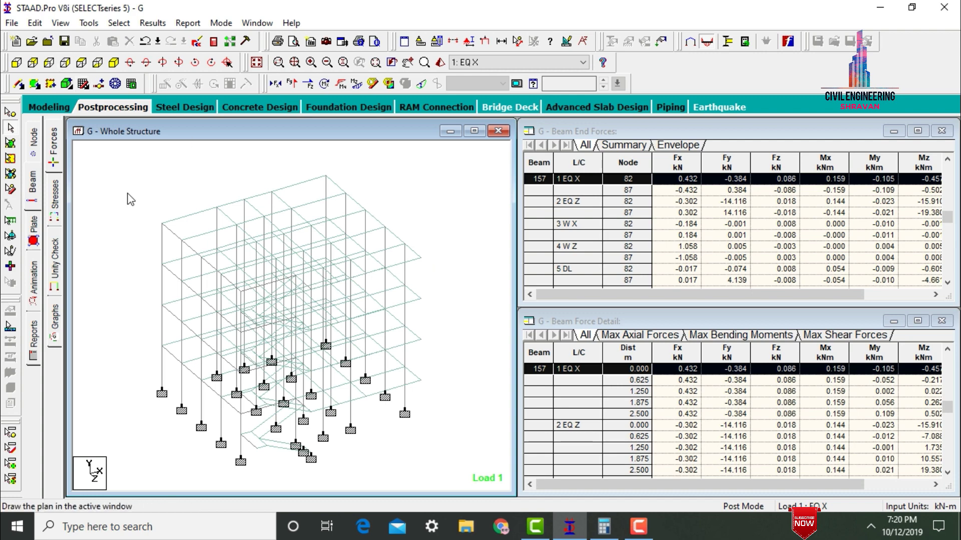
- Cut the section view, seen in front elevation, down to the ground storey only by windowing its members
left_click(20, 64)
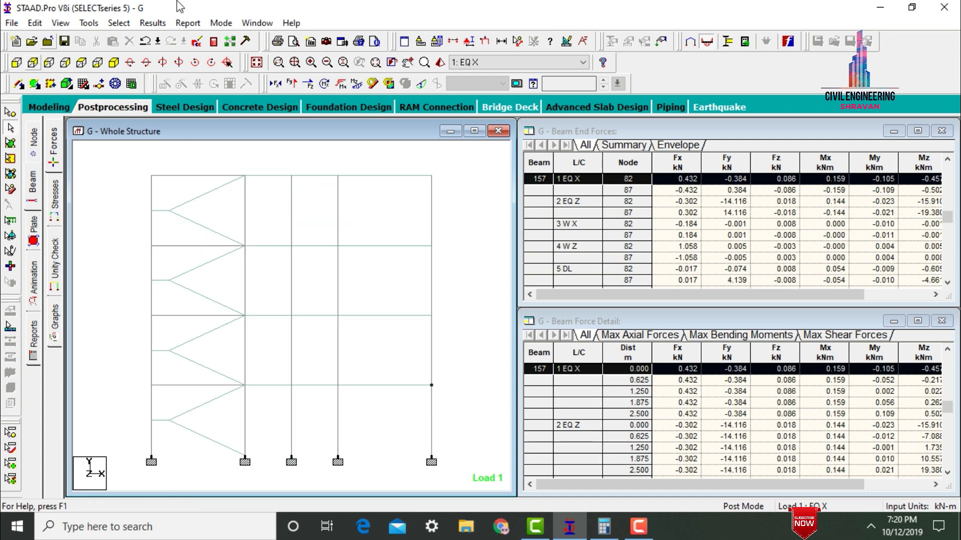
left_click(453, 41)
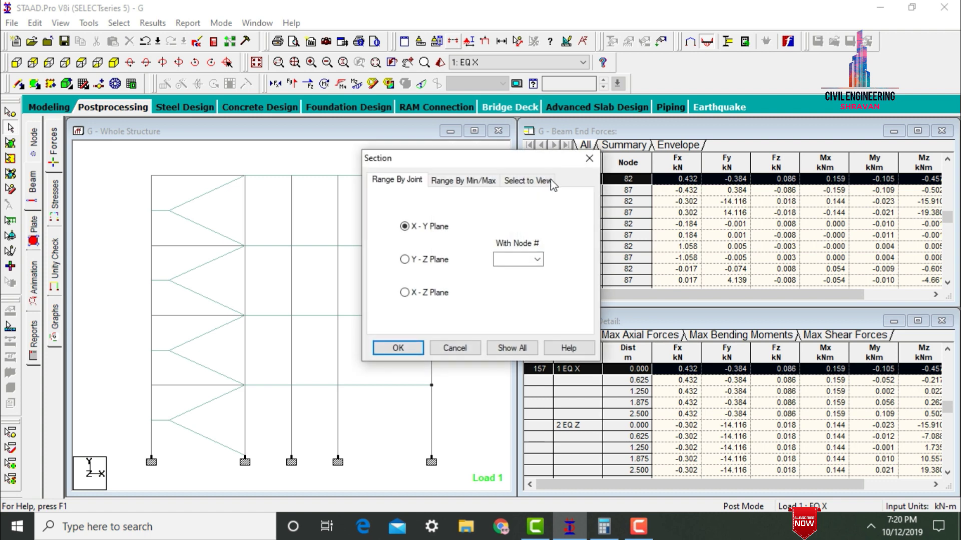
left_click(529, 179)
left_click(390, 351)
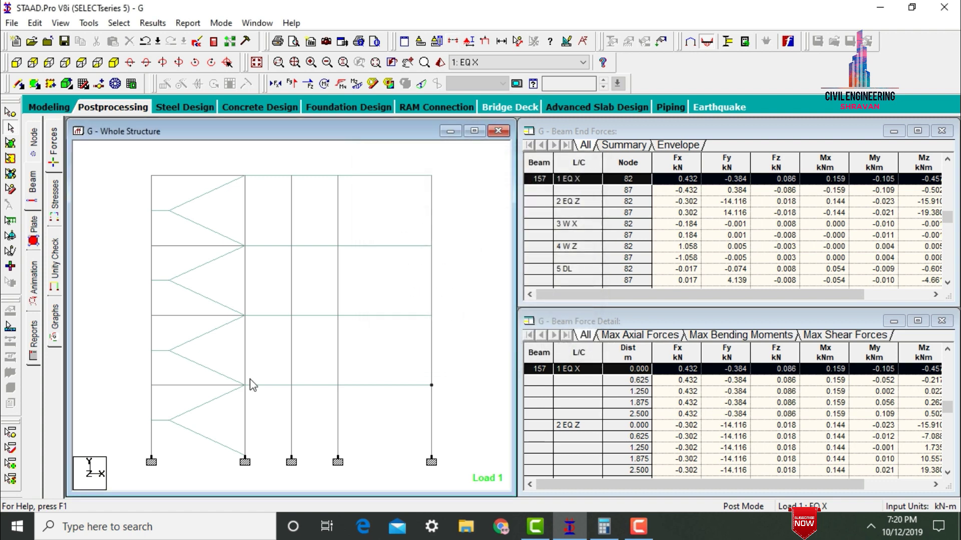
left_click_drag(132, 379, 436, 469)
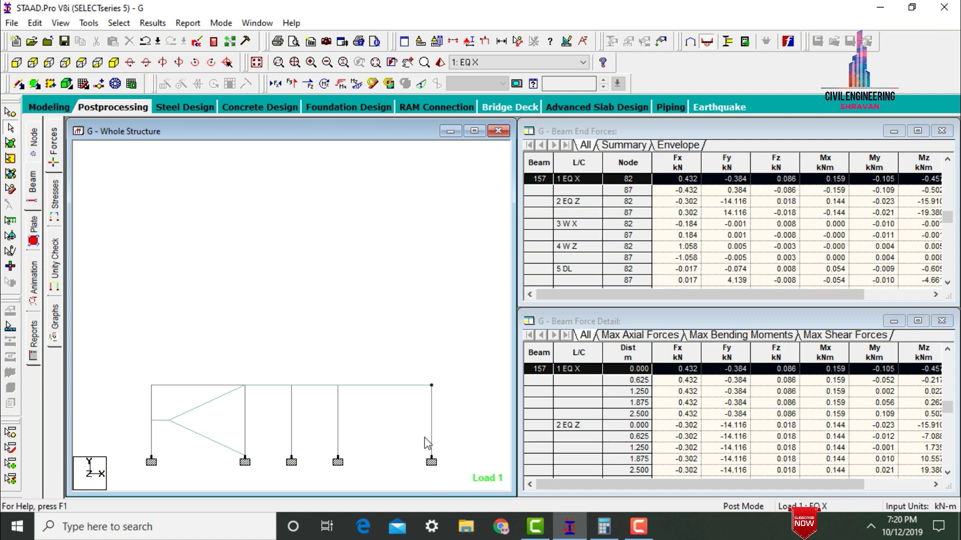
- Return to the isometric view and examine the concrete design results of the ground-storey circular column, beam 45
left_click(114, 62)
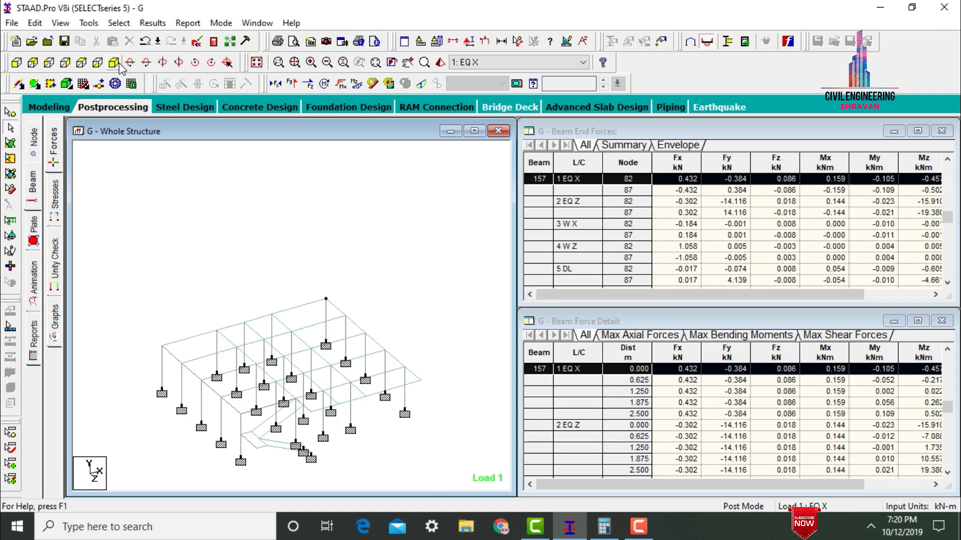
double_click(406, 399)
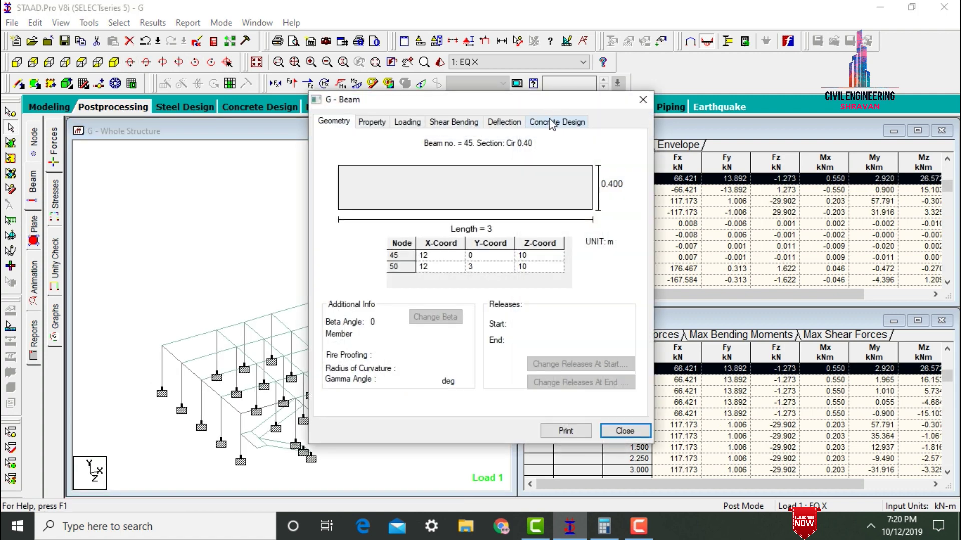
left_click(552, 122)
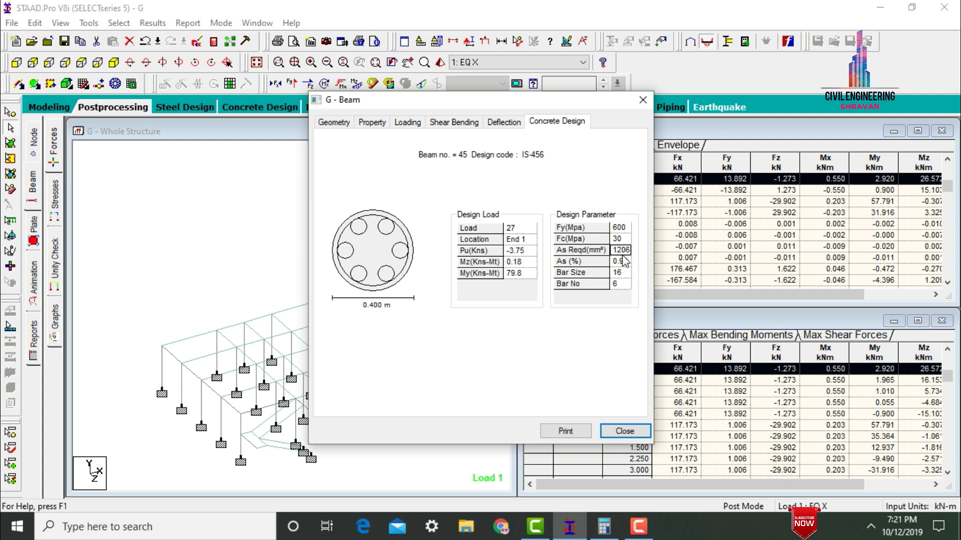
- Close the circular column's results and examine the steel design results of the ground-storey I-section column, beam 44
left_click(616, 438)
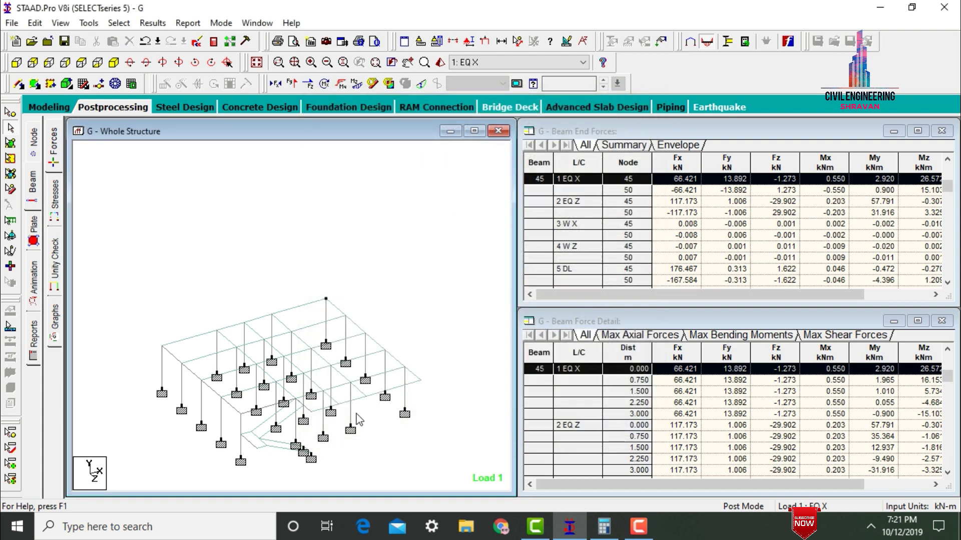
mouse_move(354, 416)
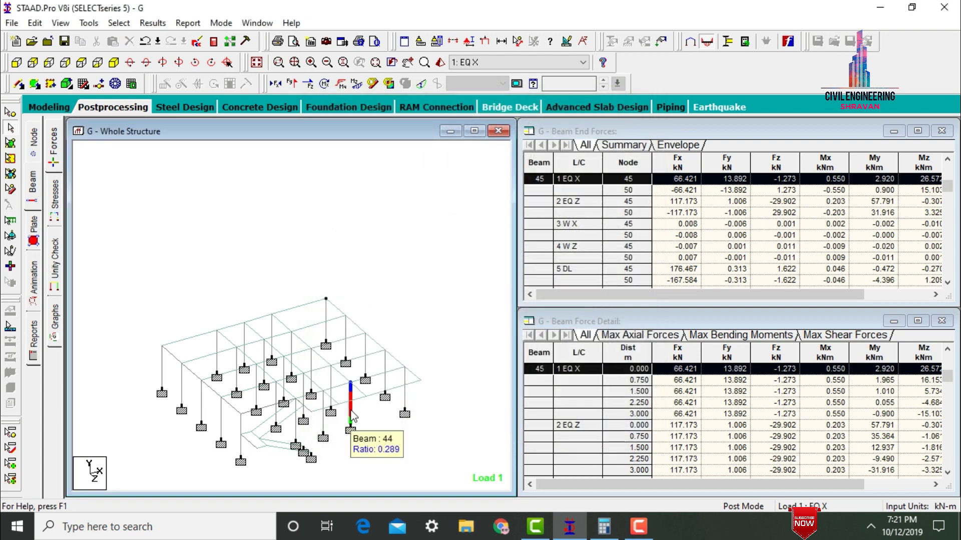
double_click(352, 416)
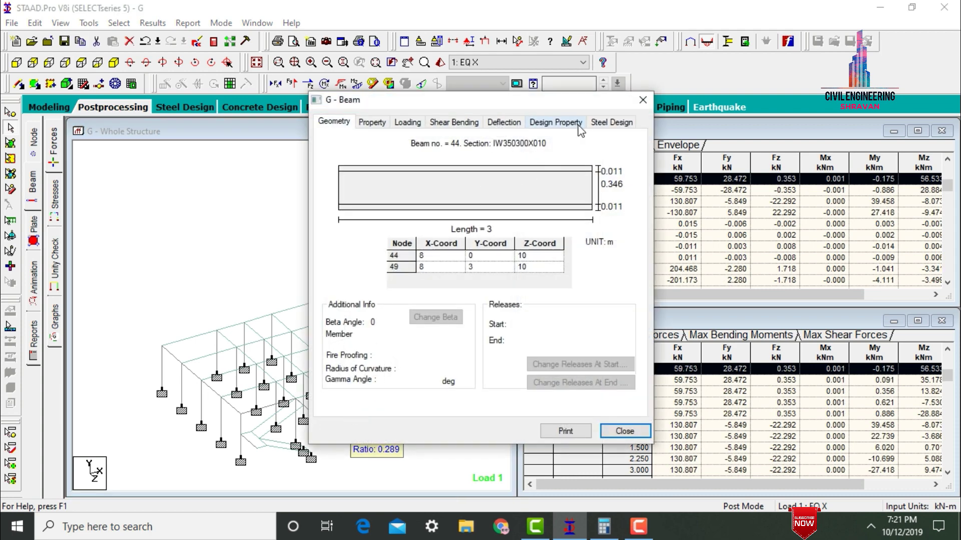
left_click(596, 130)
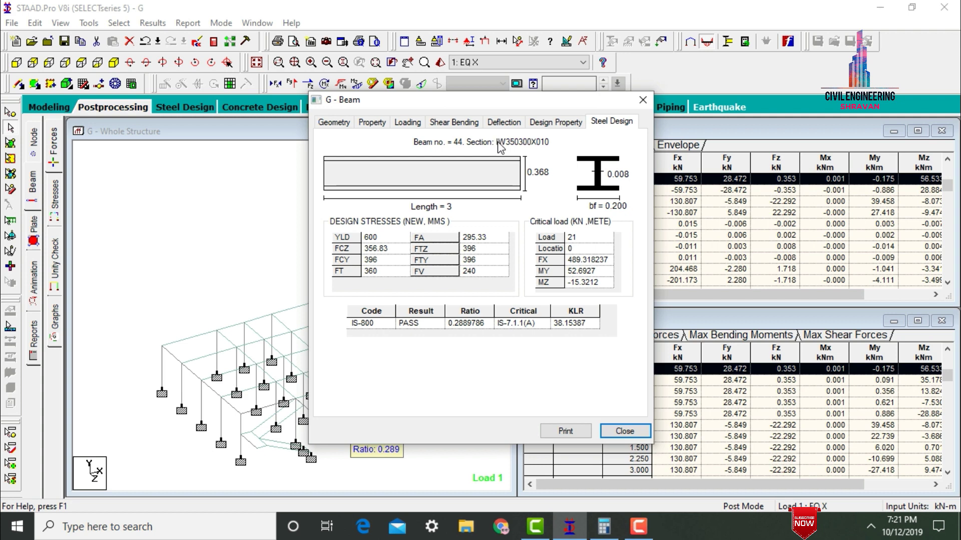
left_click(626, 431)
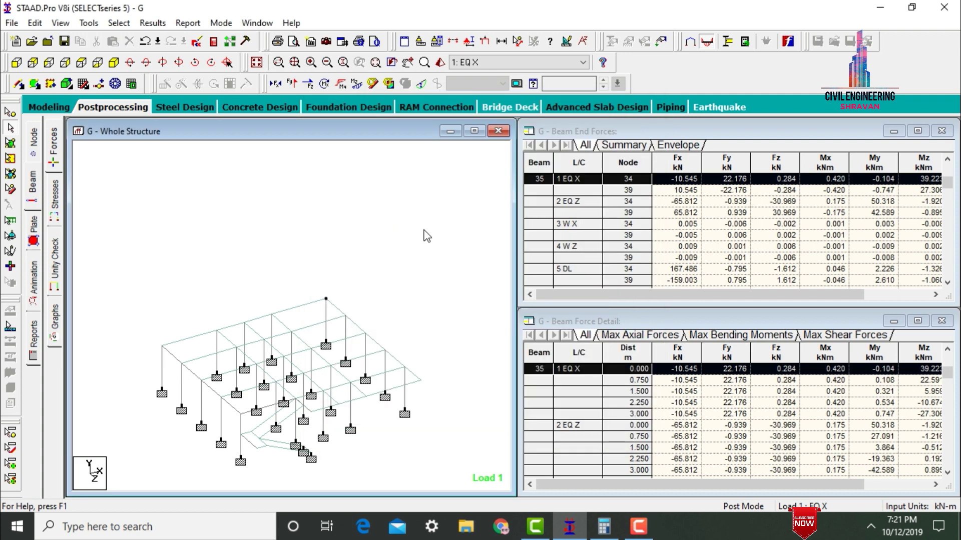
- Examine the concrete design results of the ground-storey rectangular column, beam 35
left_click(331, 386)
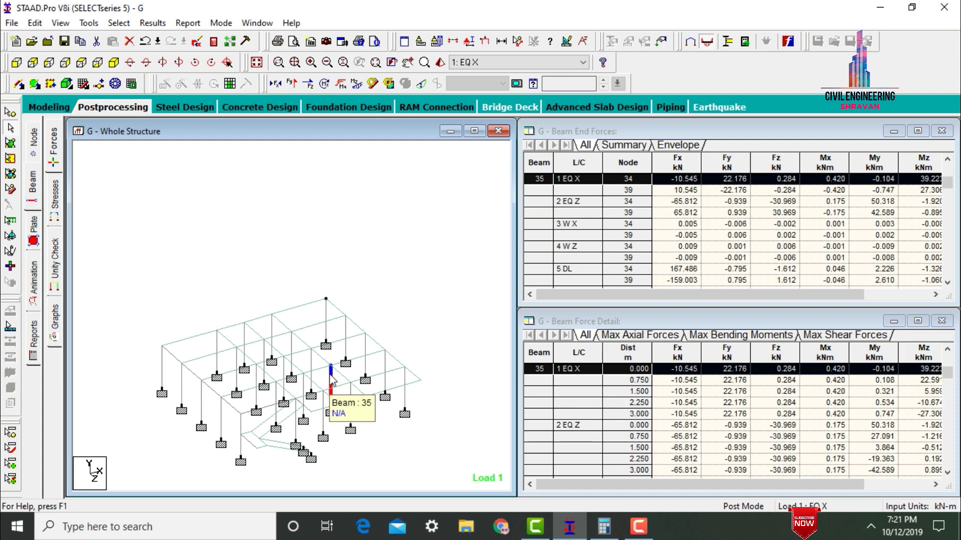
double_click(330, 376)
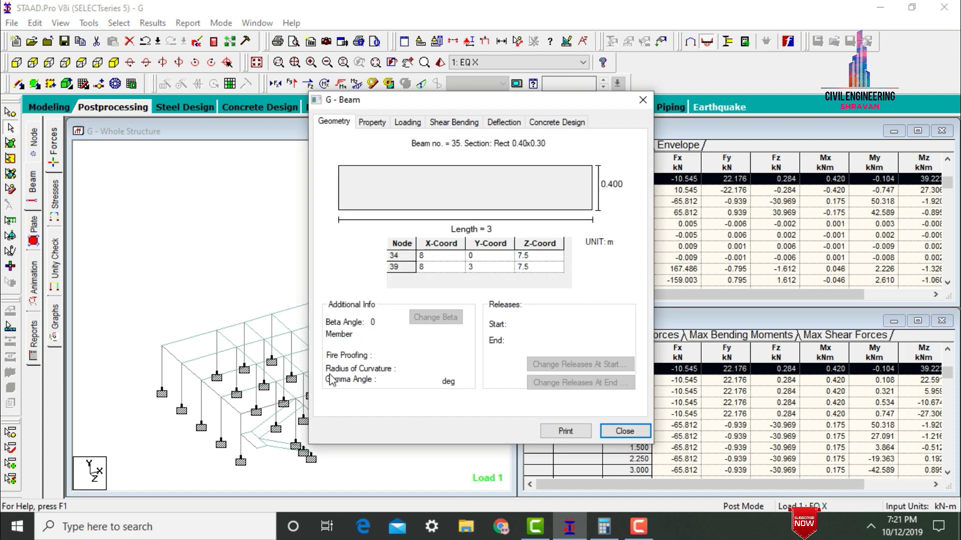
left_click(559, 121)
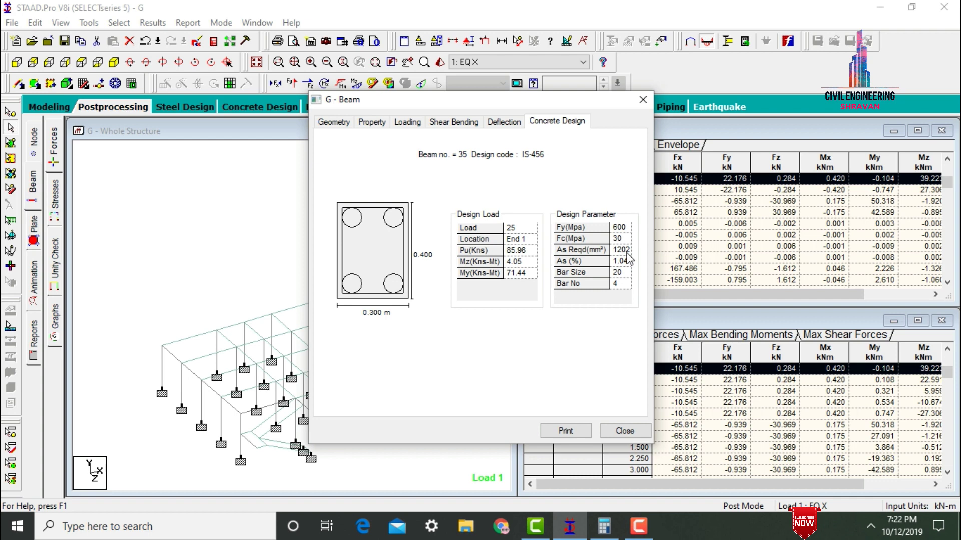
left_click(624, 432)
left_click(394, 266)
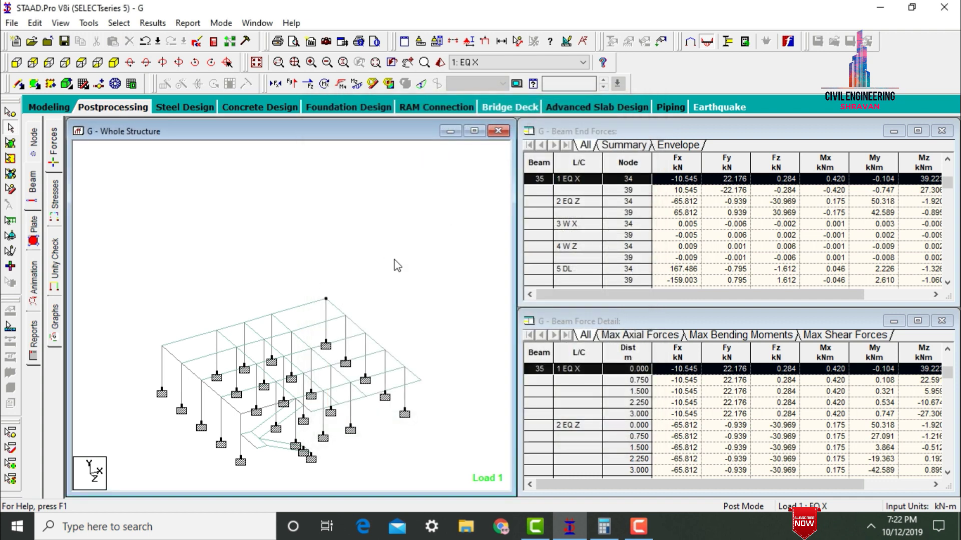
- Examine the steel design results of the ground-storey angle-section column, beam 26
double_click(313, 361)
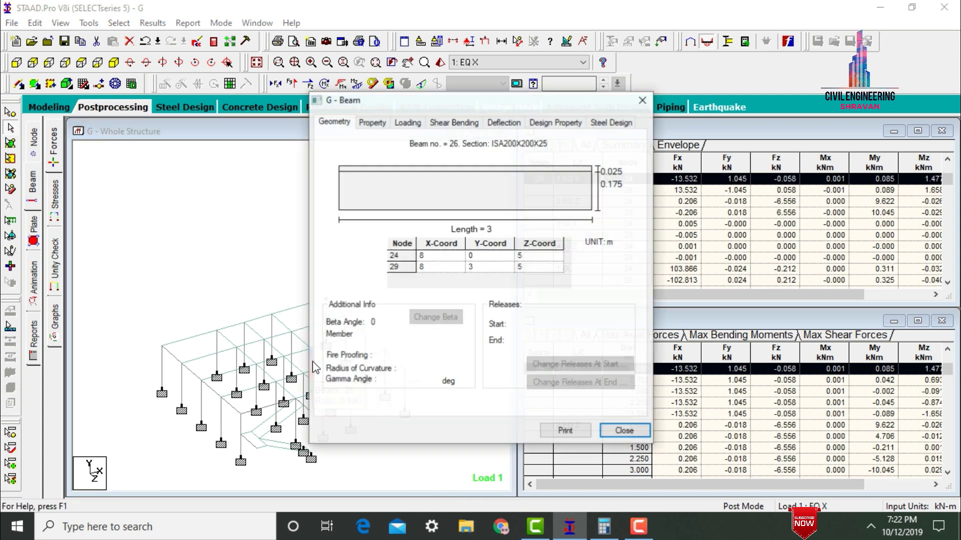
left_click(612, 122)
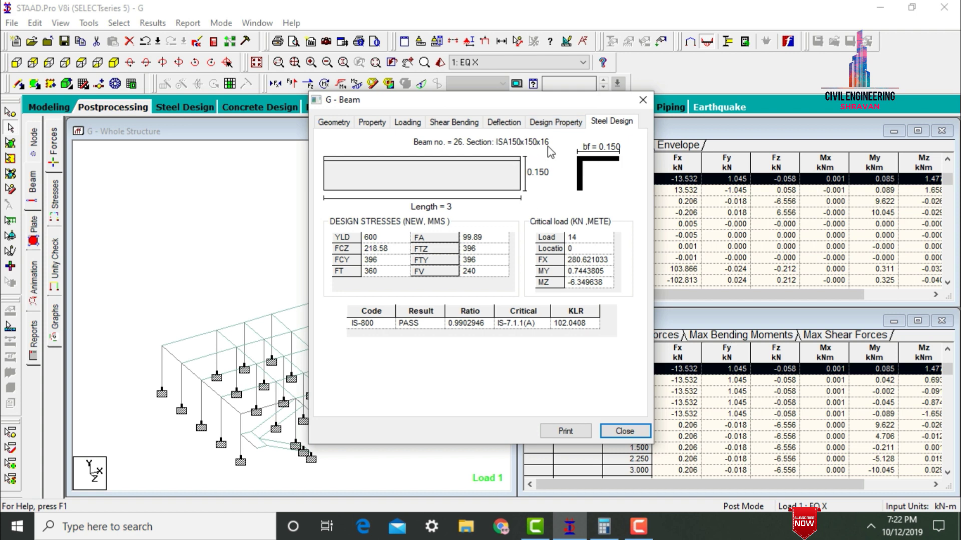
left_click(646, 98)
left_click(341, 277)
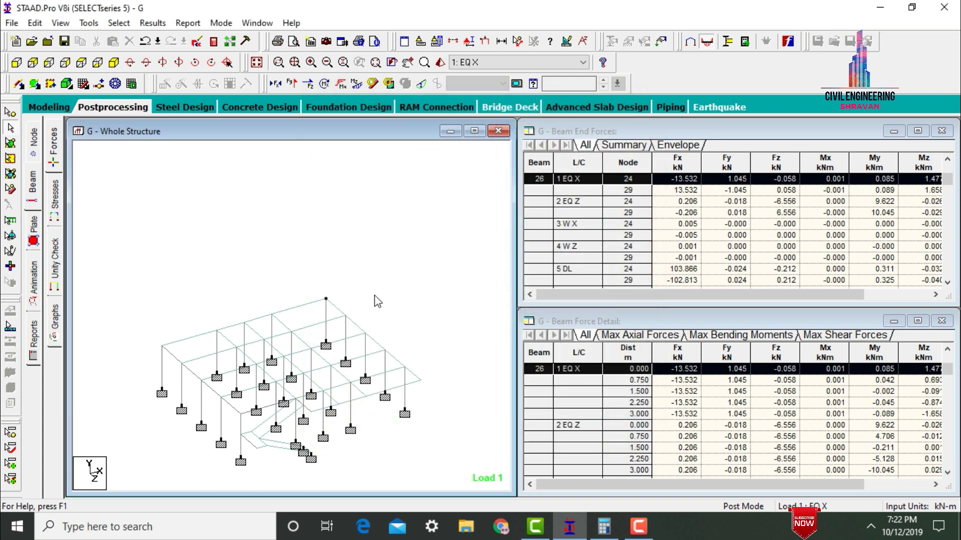
- Examine the concrete design results of the ground-storey square column, beam 25
left_click(284, 375)
double_click(284, 377)
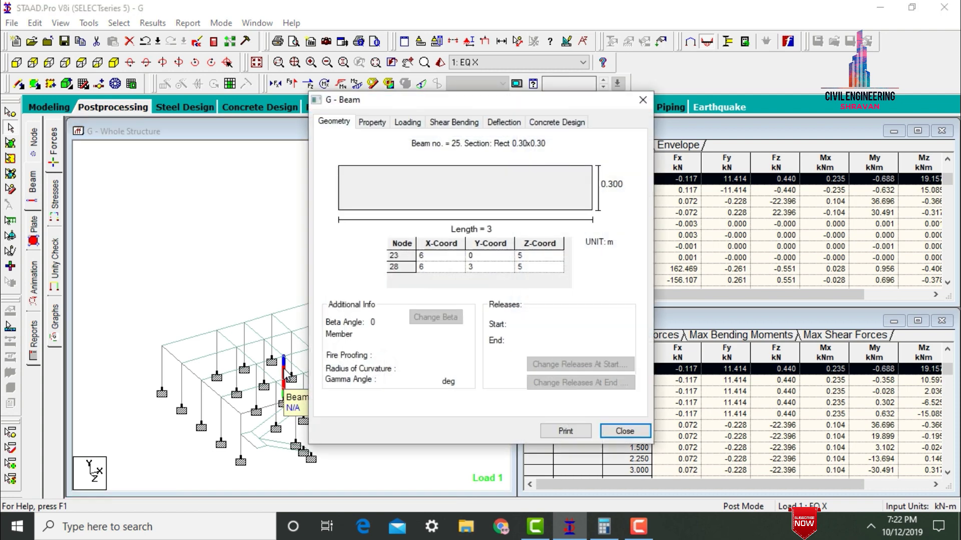
left_click(547, 123)
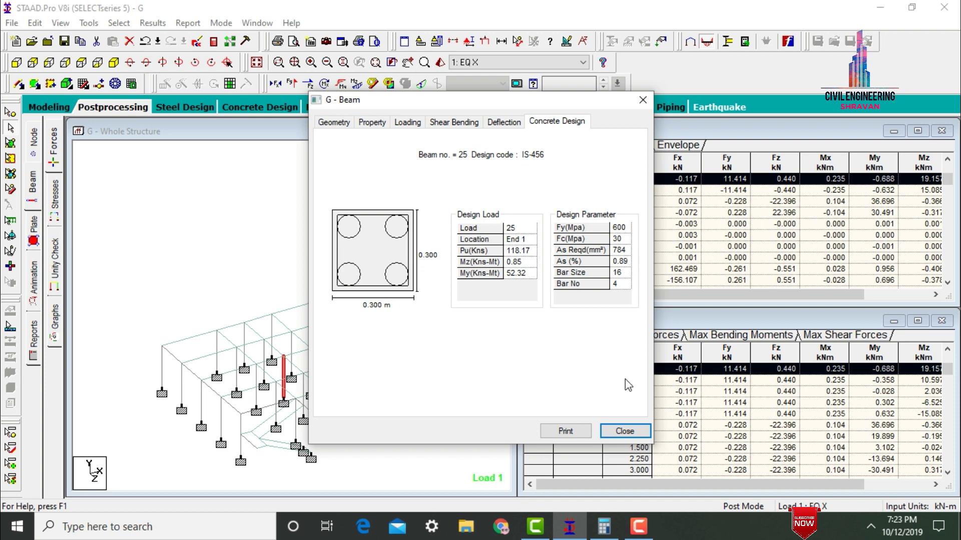
left_click(626, 433)
left_click(408, 162)
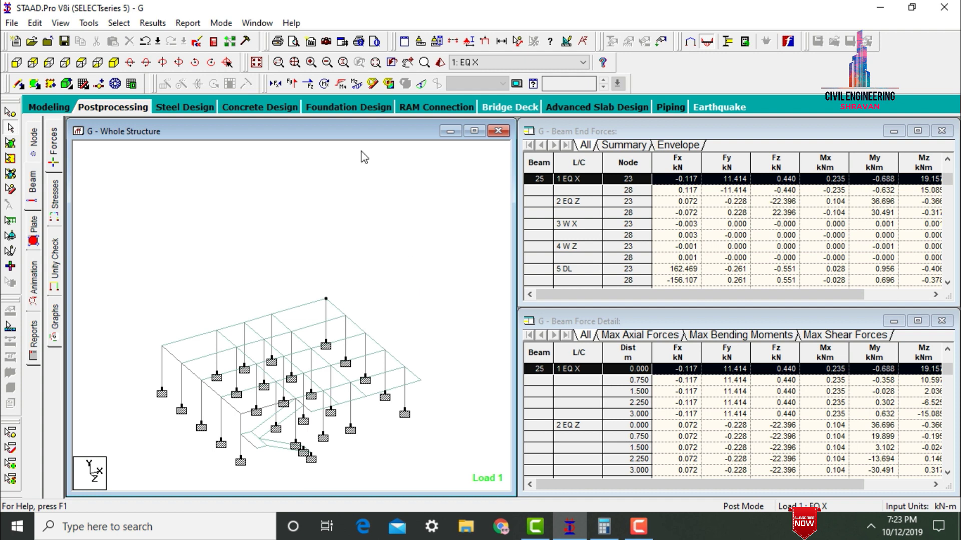
- Display the whole structure and review the concrete design results and reinforcement summaries in the analysis output file
left_click(260, 64)
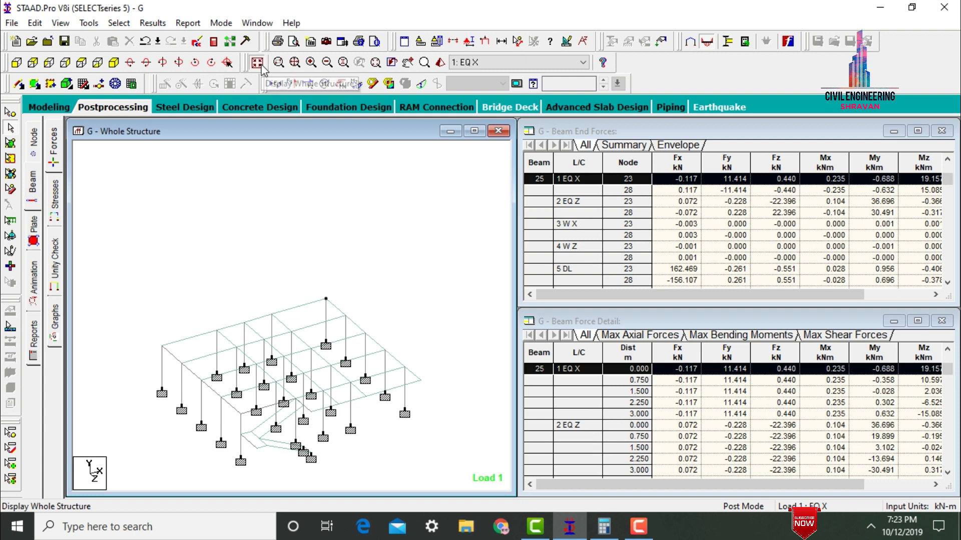
left_click(220, 43)
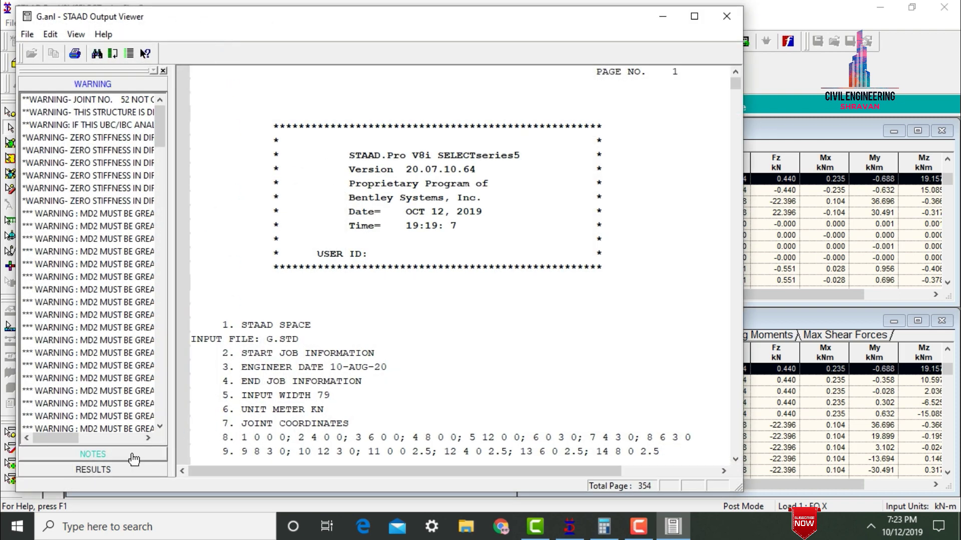
left_click(84, 471)
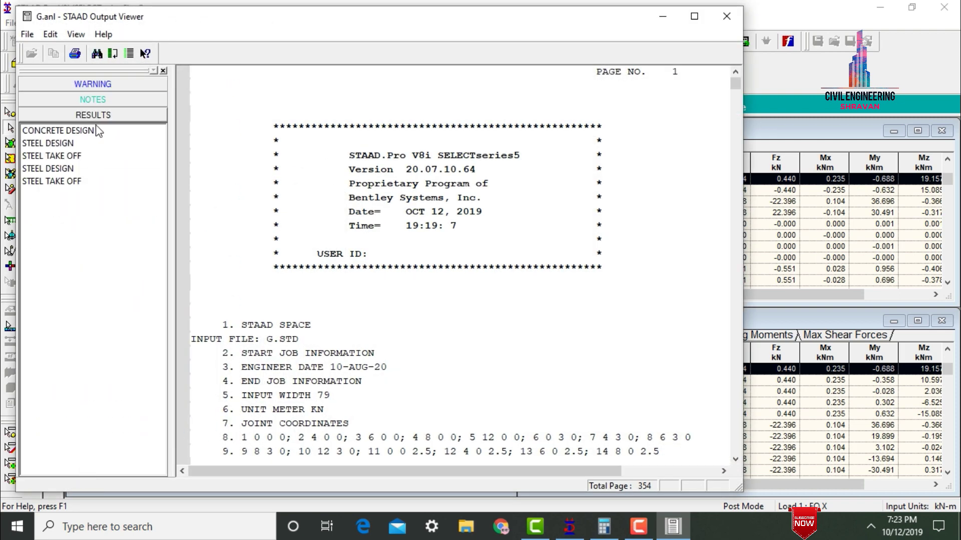
left_click(48, 132)
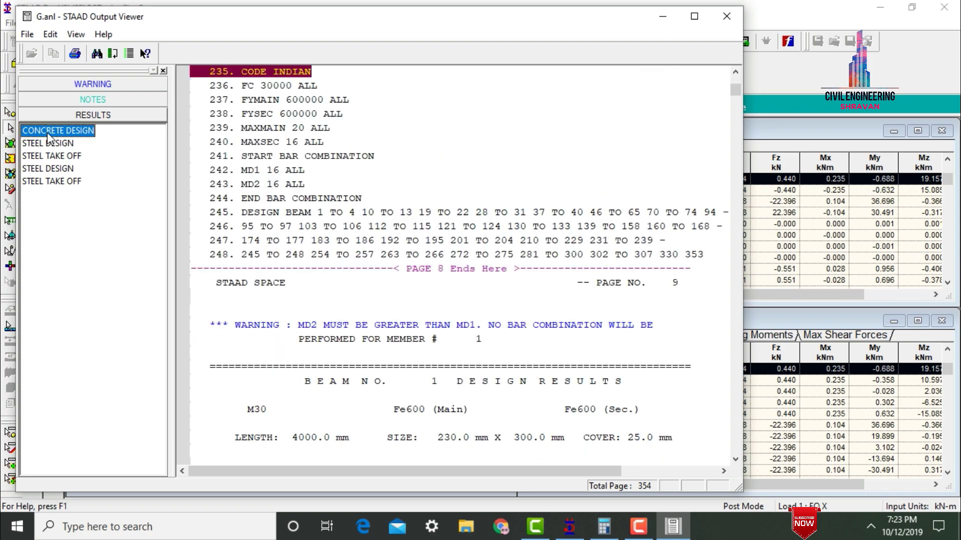
left_click_drag(737, 90, 735, 254)
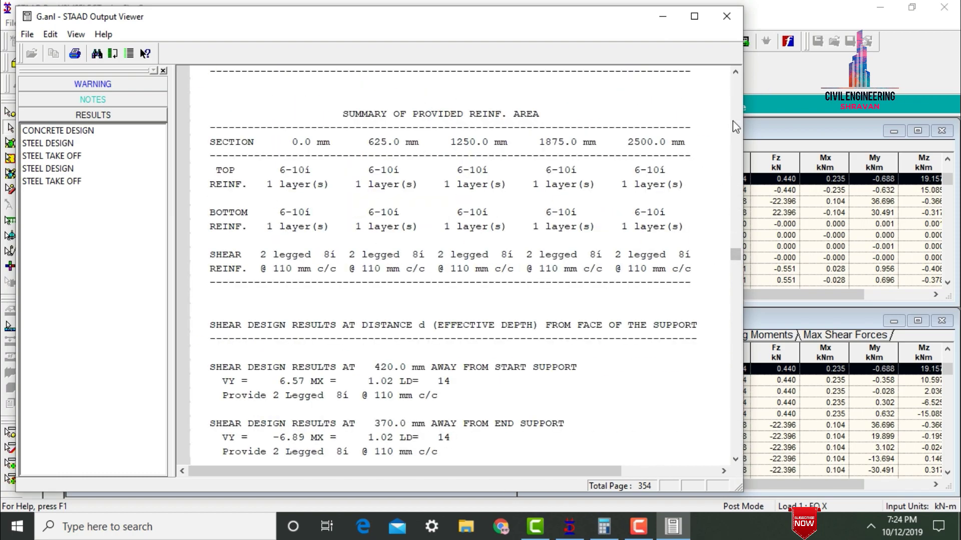
left_click_drag(579, 26, 588, 167)
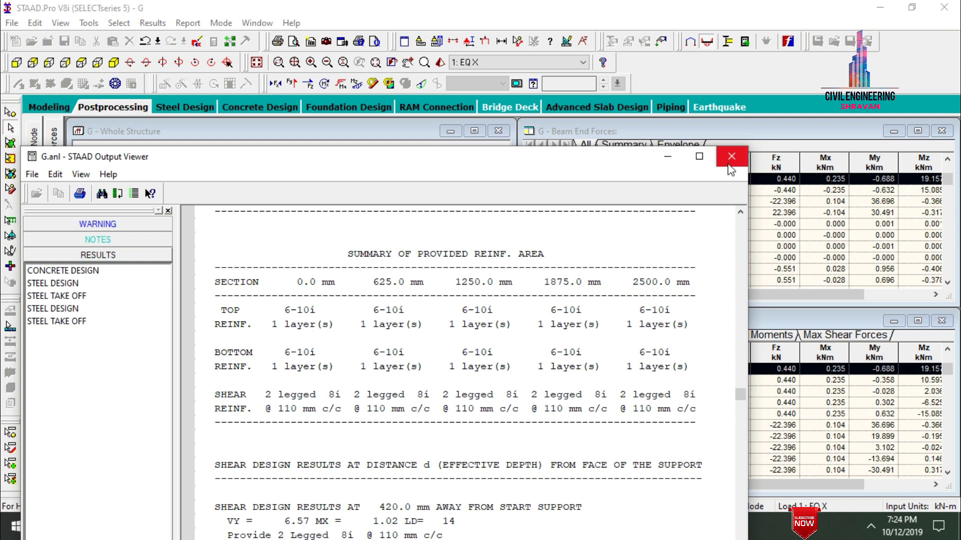
left_click(730, 167)
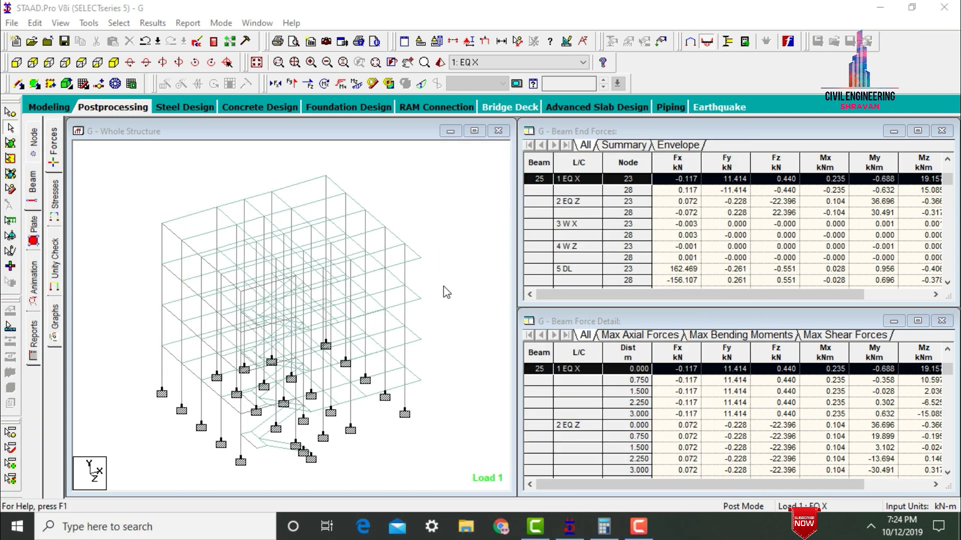